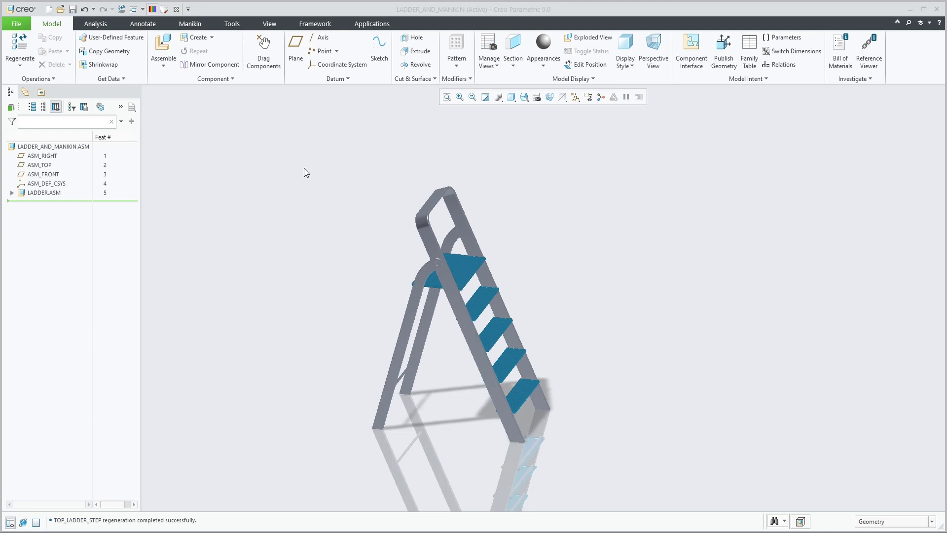
Insert the m_custom.asm manikin from the Manikin Library in a standing posture, placed on the ASM_TOP datum plane.
left_click(202, 25)
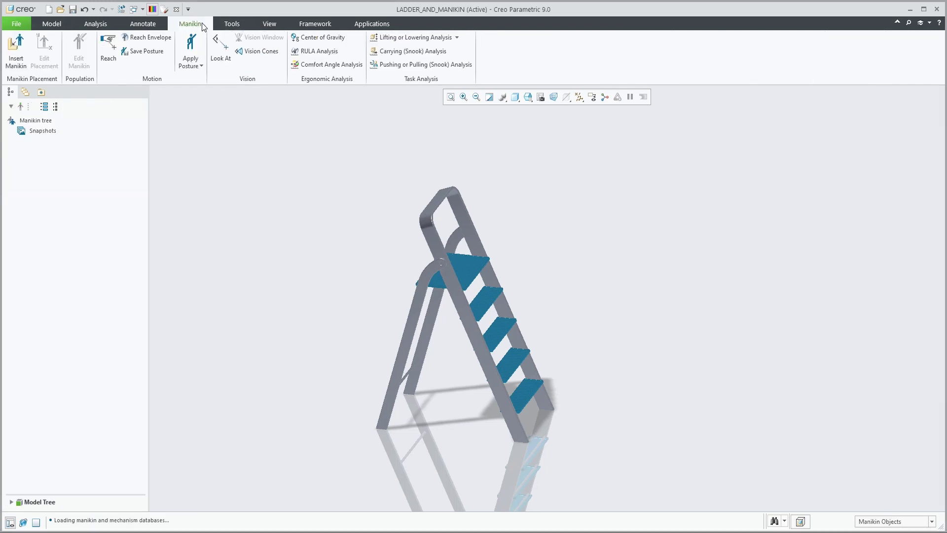
left_click(14, 58)
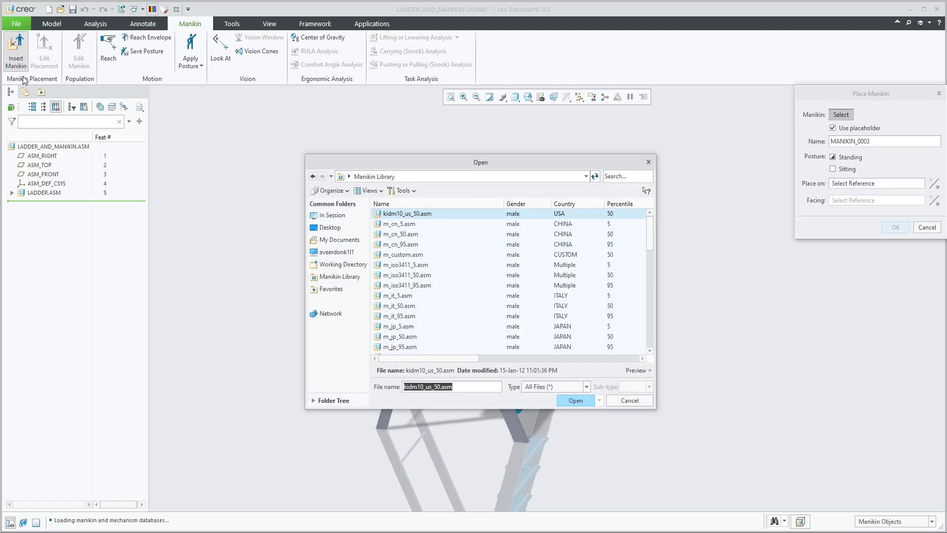
left_click(398, 256)
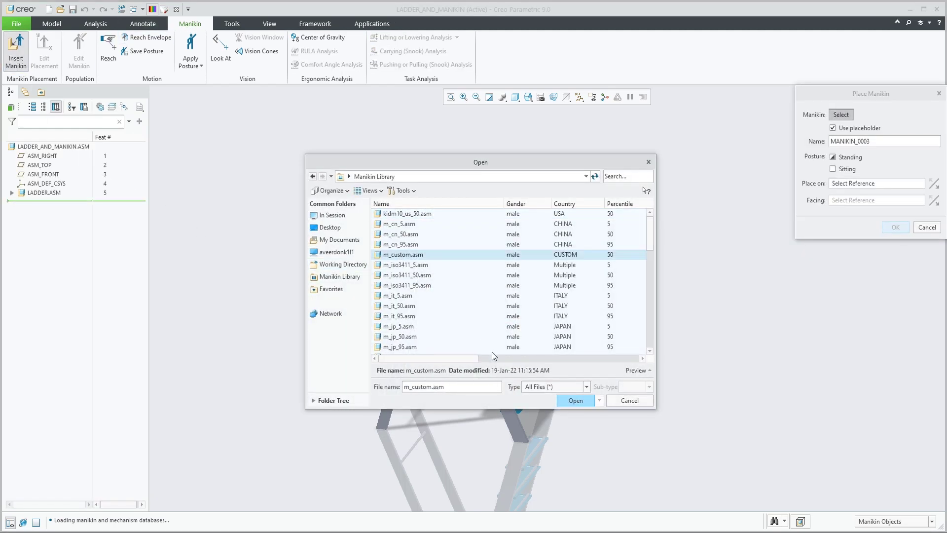
left_click(574, 399)
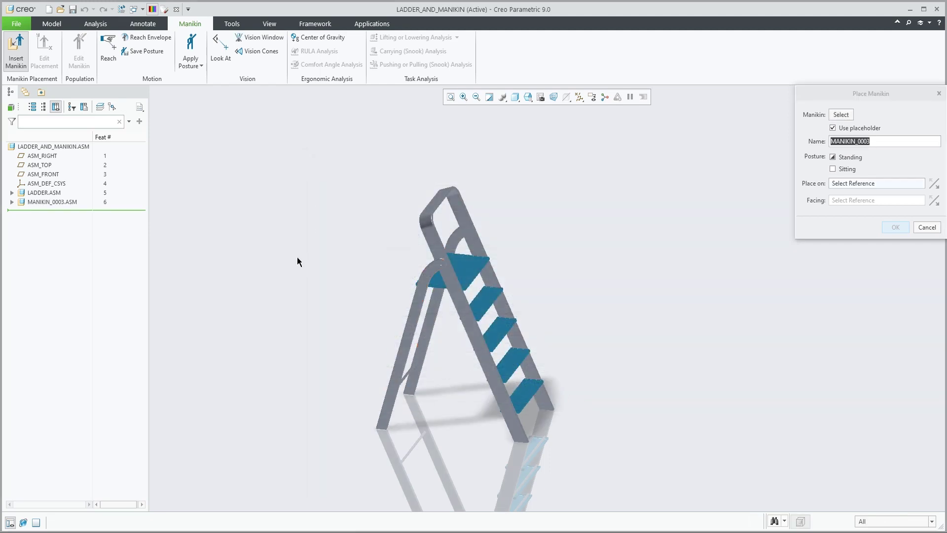
left_click(48, 166)
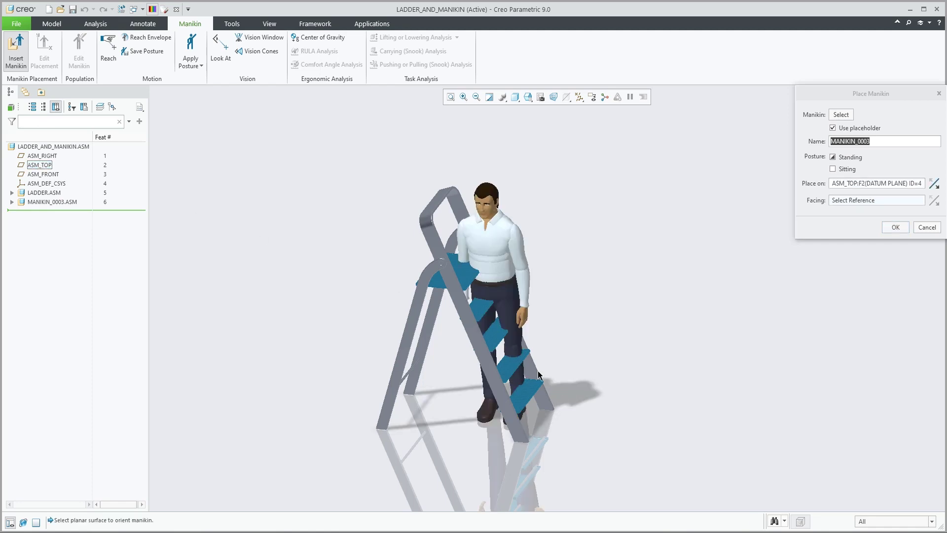
mouse_move(538, 371)
middle_mouse_down()
mouse_move(539, 429)
mouse_move(542, 370)
middle_mouse_up()
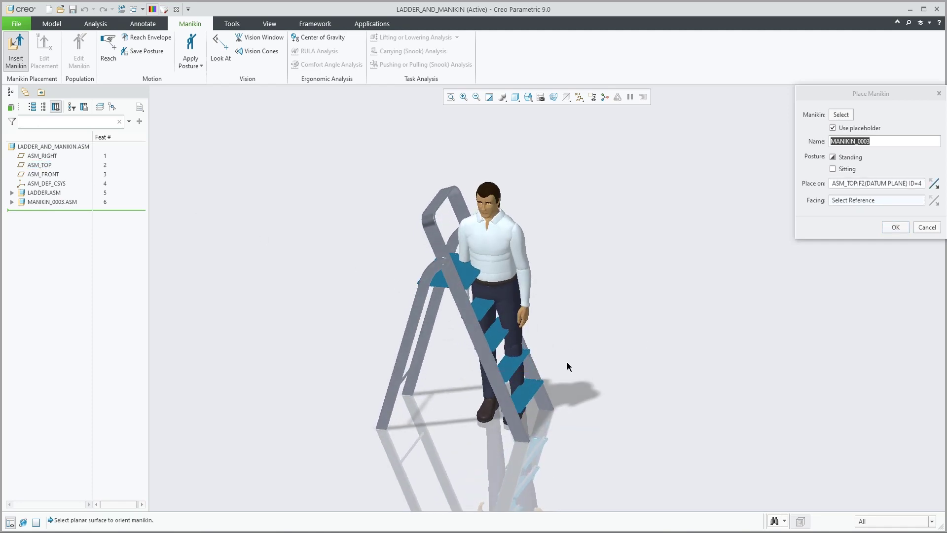
left_click(896, 227)
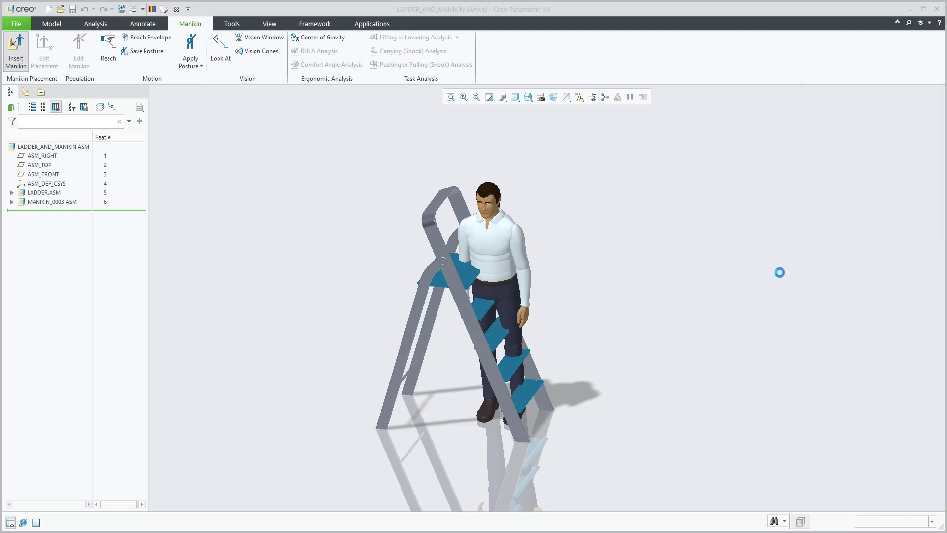
Move the manikin out of the ladder so it stands at the foot of the steps, facing them.
mouse_move(527, 316)
middle_mouse_down()
mouse_move(391, 317)
mouse_move(519, 305)
mouse_move(521, 326)
mouse_move(521, 310)
mouse_move(489, 353)
mouse_move(492, 378)
middle_mouse_up()
left_click(41, 142)
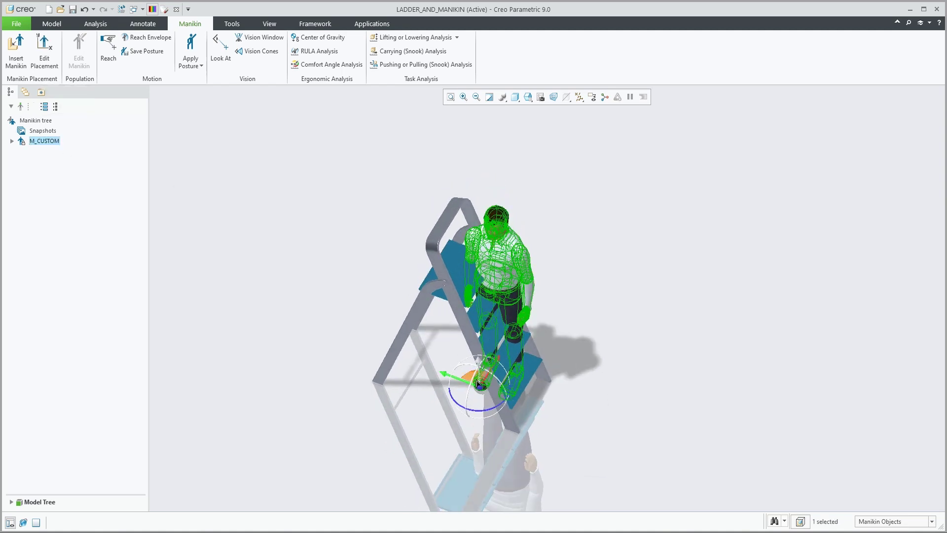
left_click_drag(478, 383, 516, 425)
middle_click_drag(517, 424, 560, 367)
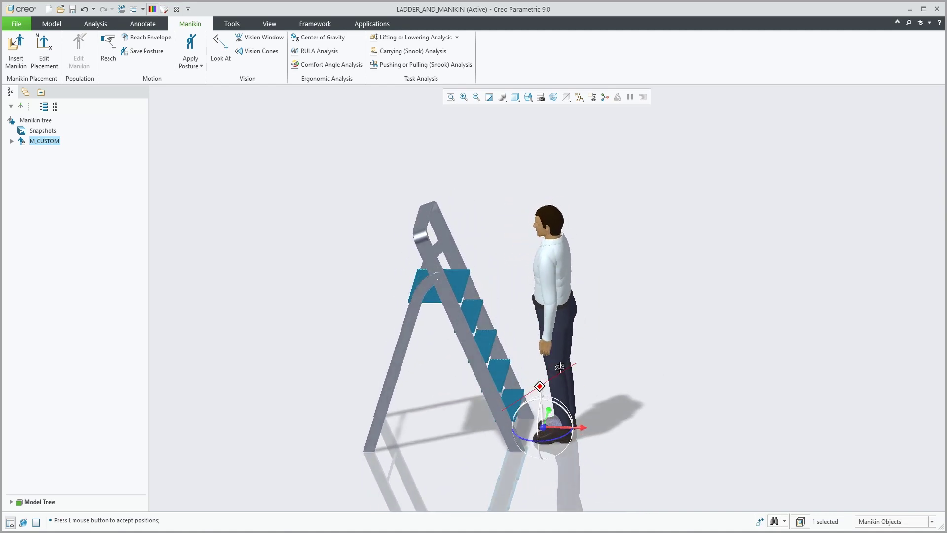
mouse_move(543, 428)
left_mouse_down()
mouse_move(540, 414)
mouse_move(533, 428)
left_mouse_up()
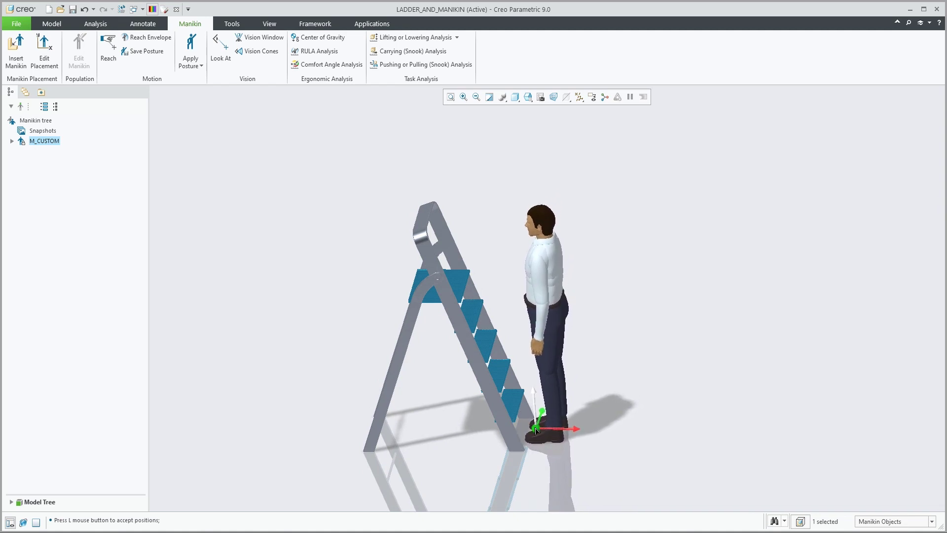
left_click(256, 196)
Examine the M_CUSTOM manikin's structure, including its constraints and the segments of the trunk and left leg.
mouse_move(434, 253)
middle_mouse_down()
mouse_move(459, 247)
mouse_move(463, 230)
middle_mouse_up()
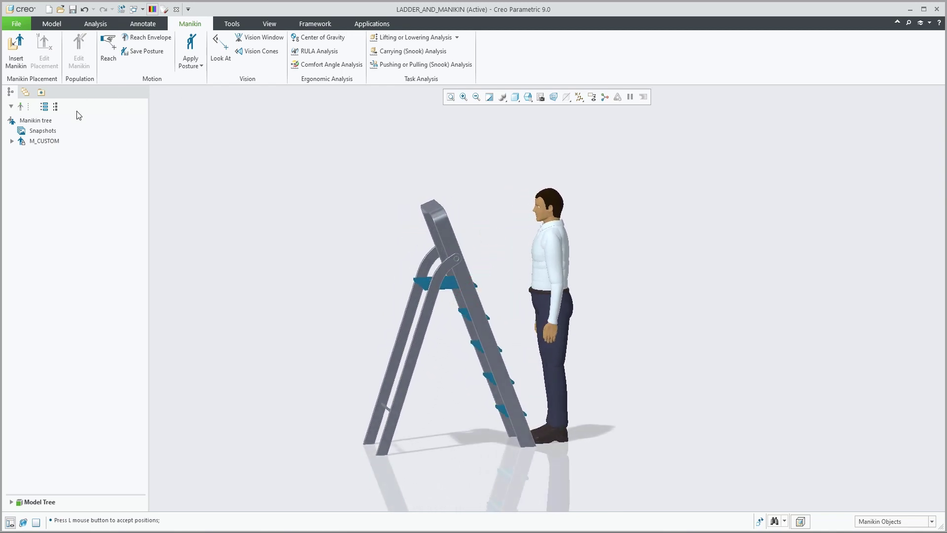
left_click(12, 141)
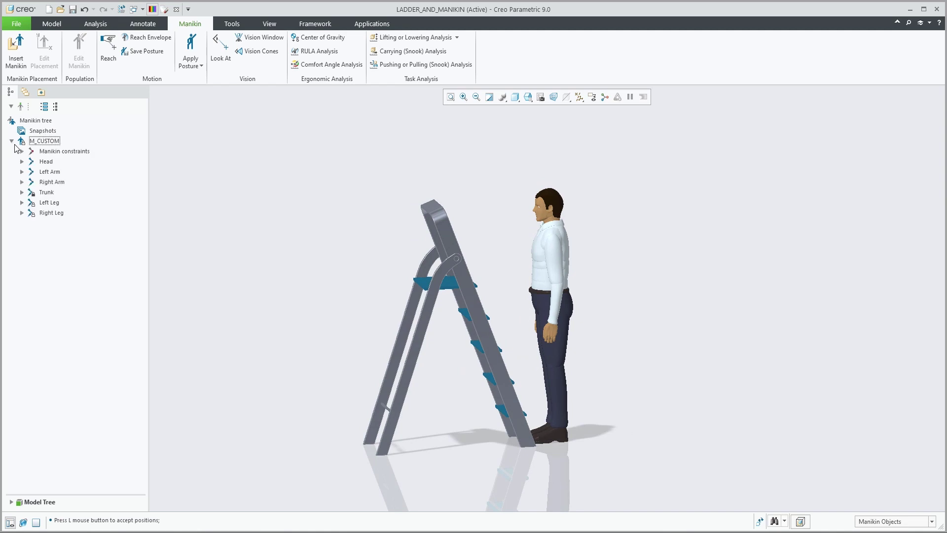
left_click(22, 151)
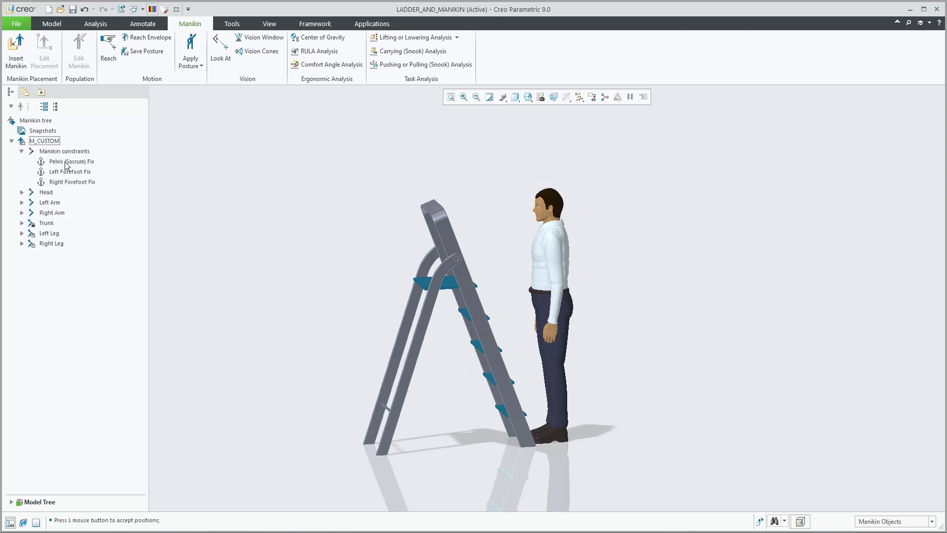
left_click(40, 142)
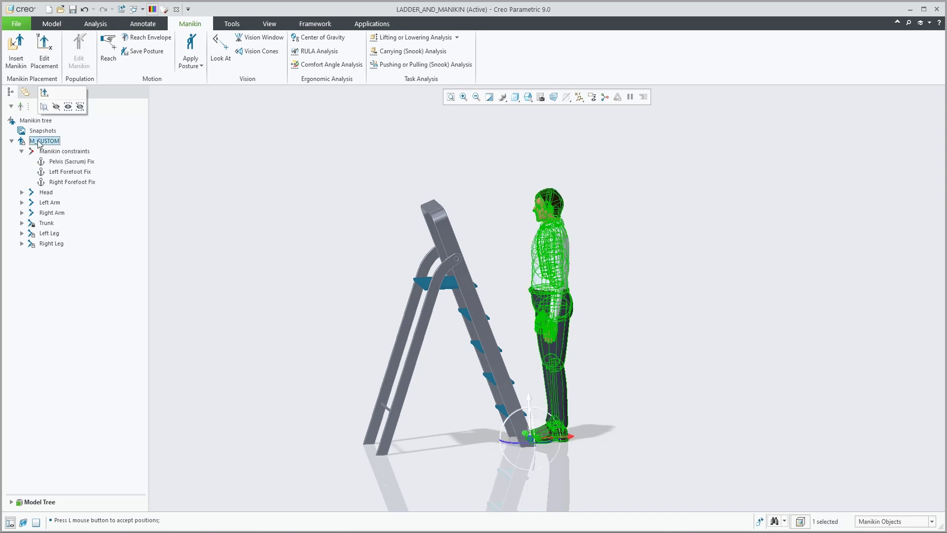
right_click(39, 144)
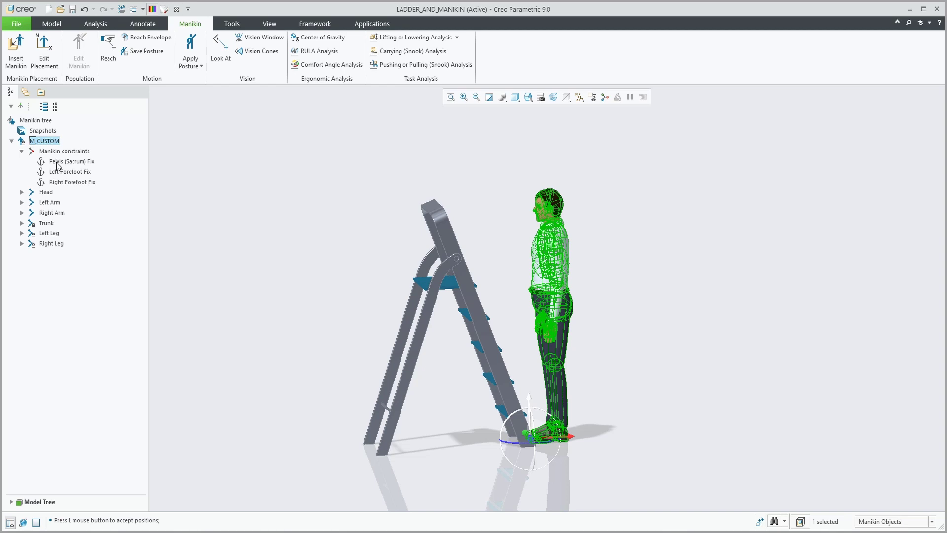
left_click(21, 223)
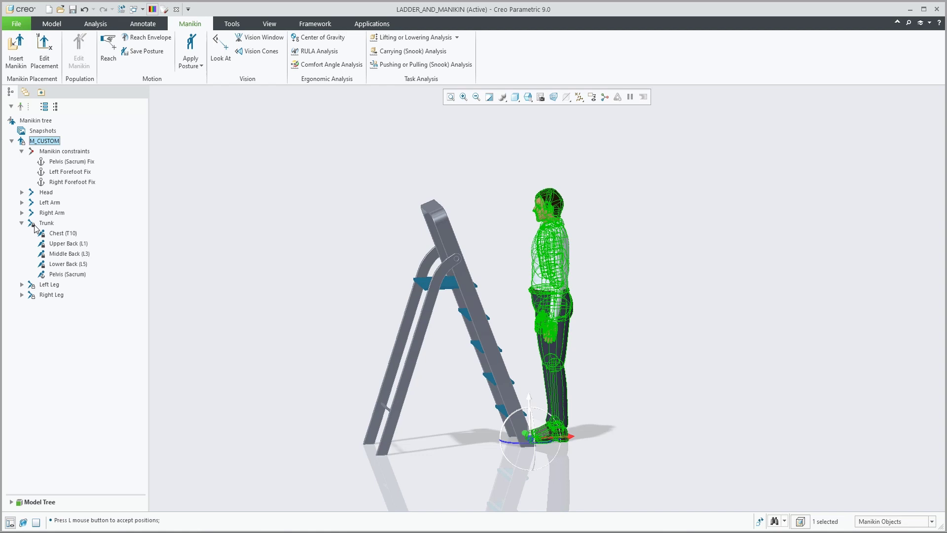
left_click(21, 285)
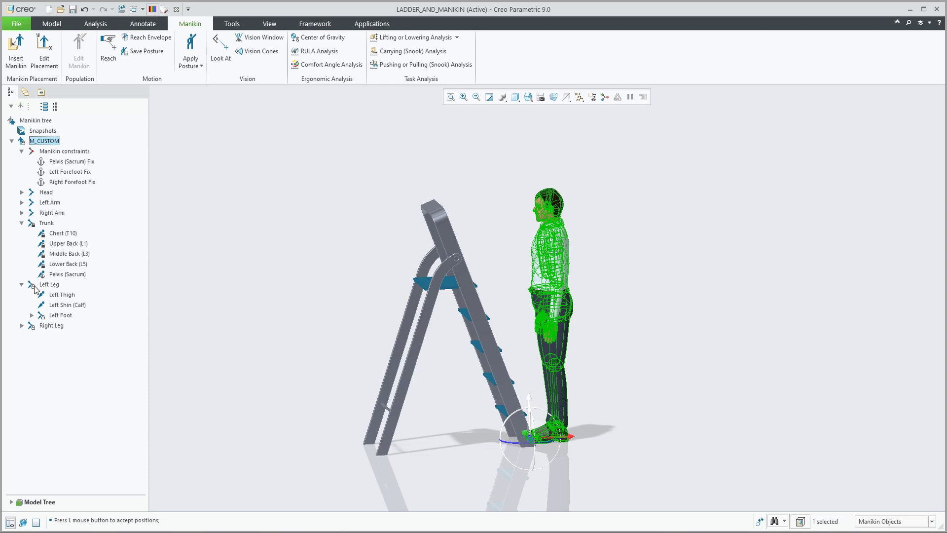
left_click(192, 194)
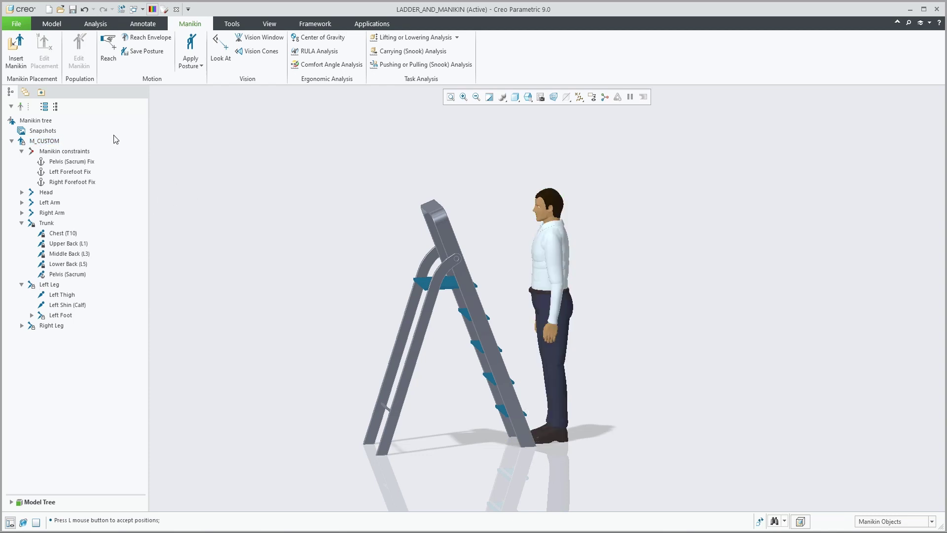
Create a snapshot of the manikin's current position and review the commands available for it.
left_click(40, 131)
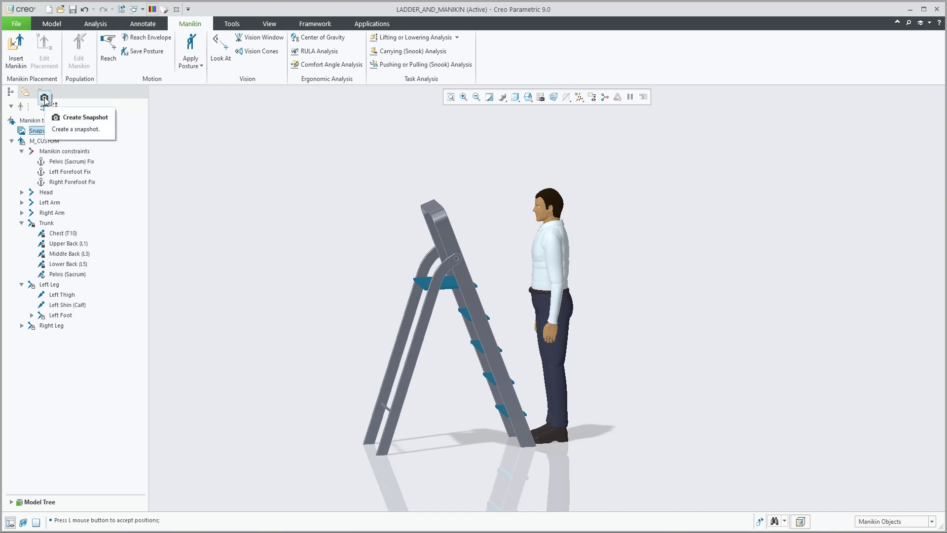
left_click(45, 98)
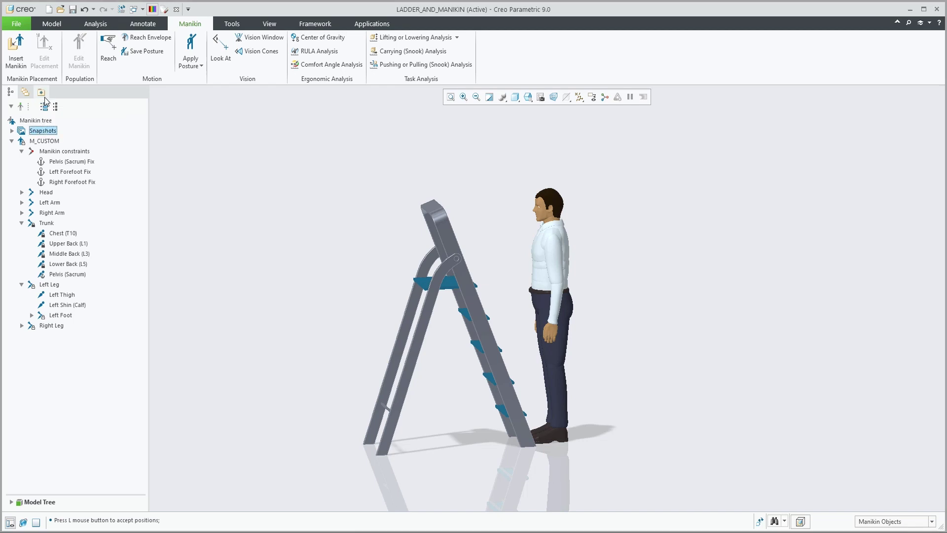
left_click(12, 131)
left_click(52, 141)
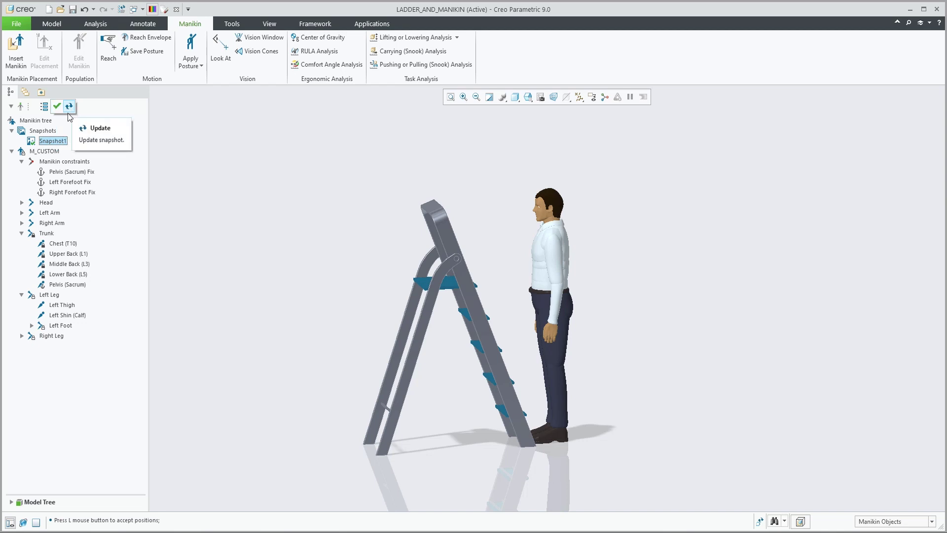
right_click(53, 141)
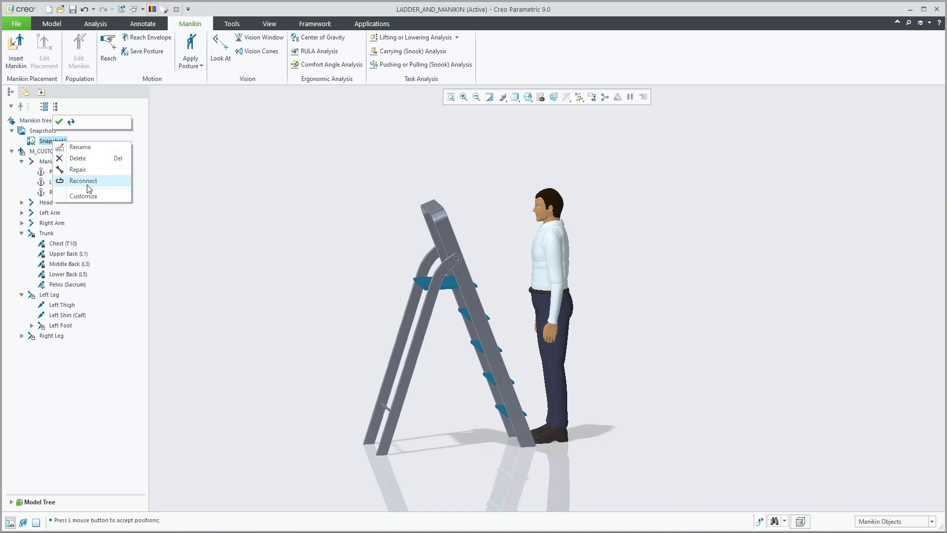
left_click(236, 184)
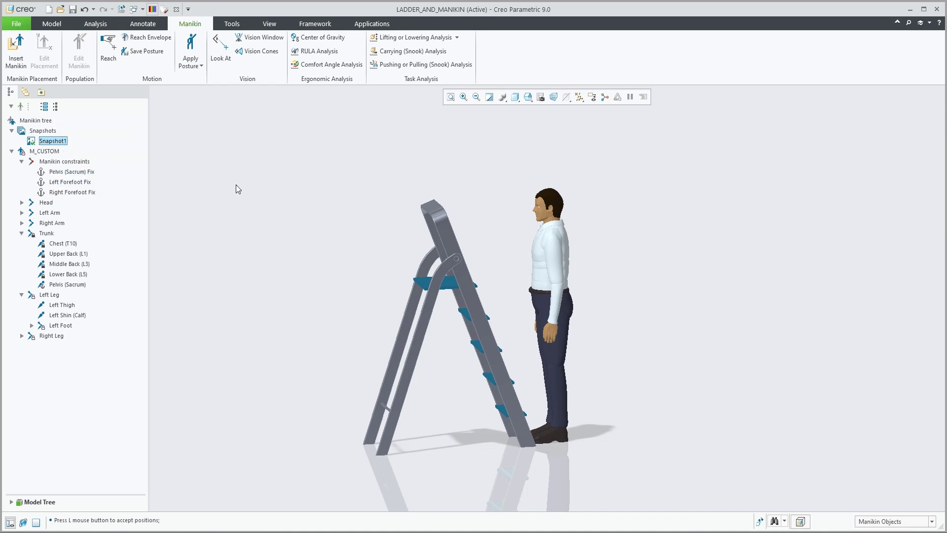
Highlight the Pelvis (Sacrum), Left Forefoot and Right Forefoot Fix constraints one by one to inspect what they reference.
left_click(75, 173)
left_click(69, 183)
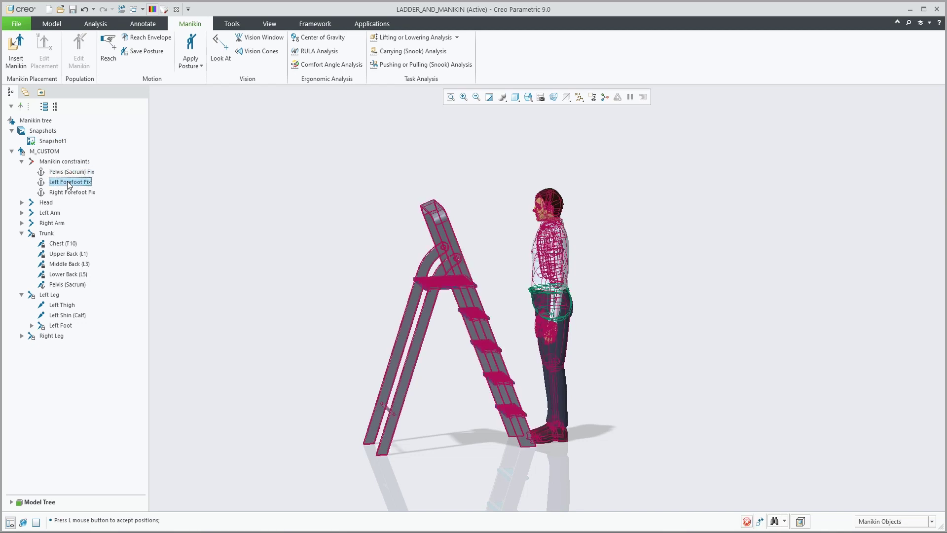
left_click(68, 193)
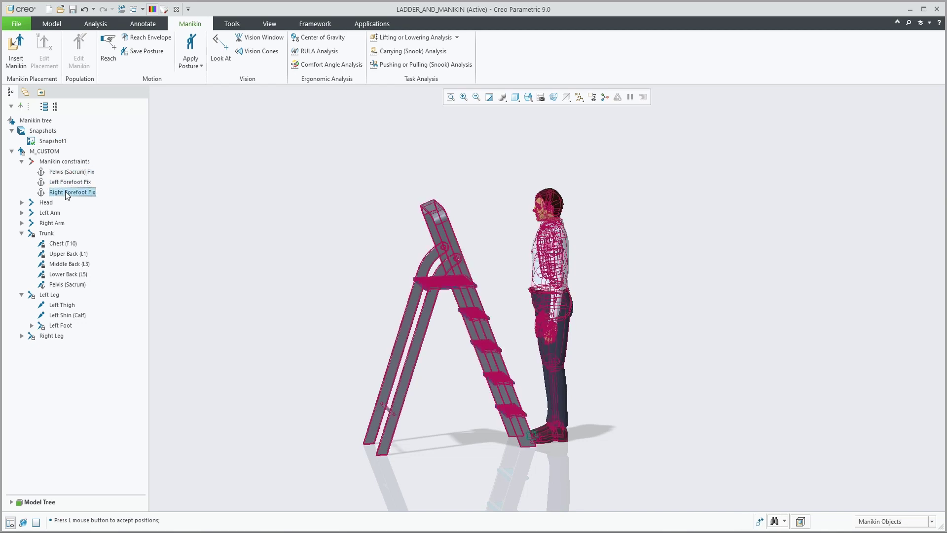
left_click(190, 198)
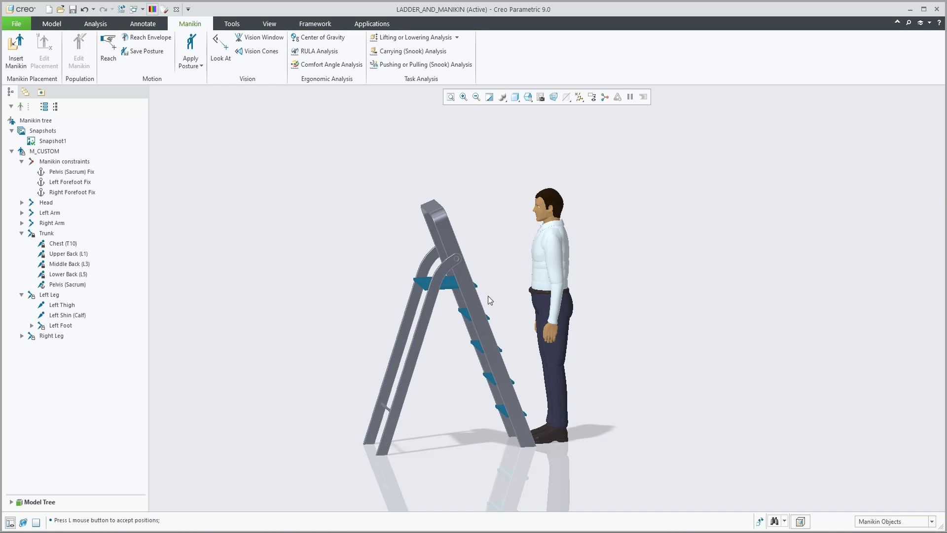
Rotate the manikin's left forearm at the elbow so it points roughly horizontally toward the ladder.
scroll(562, 306, "up", 5)
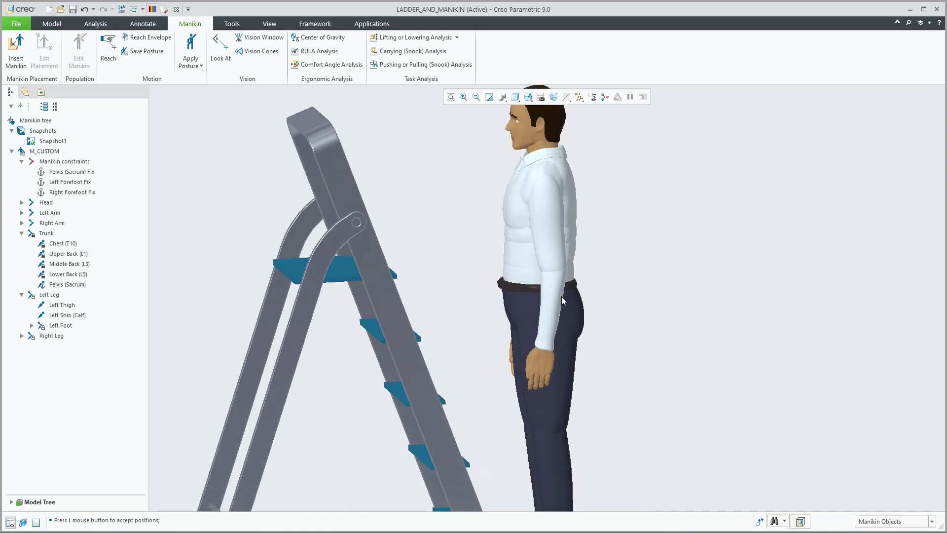
left_click(559, 286)
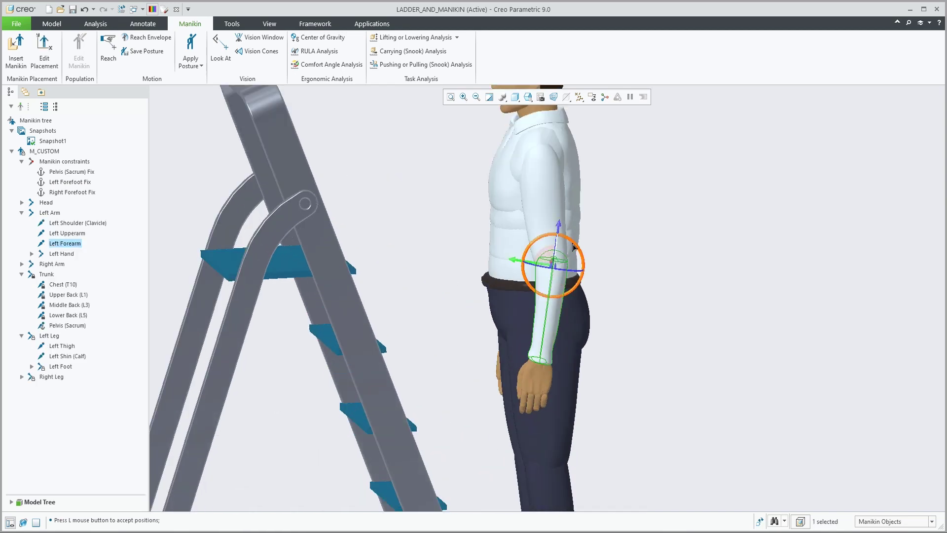
left_click_drag(560, 290, 588, 283)
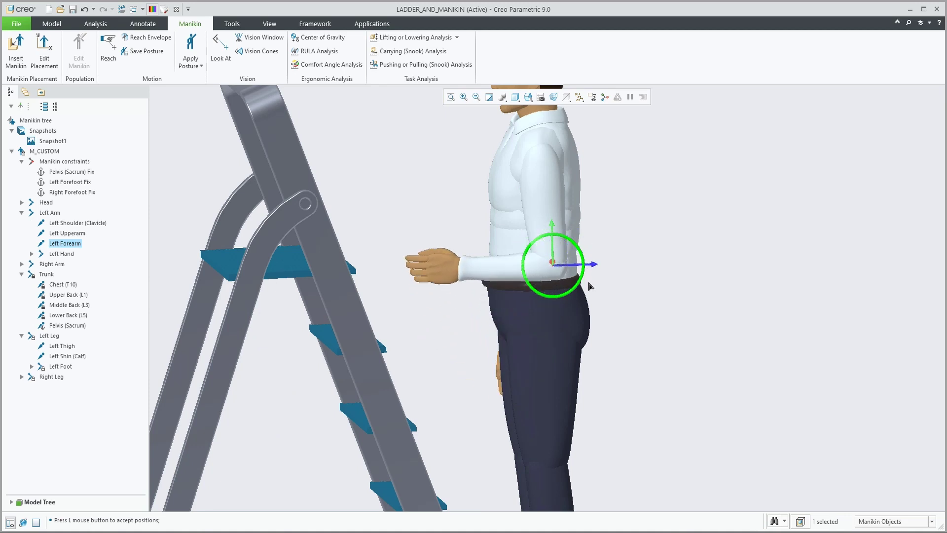
middle_click_drag(561, 255, 586, 269)
left_click_drag(583, 257, 562, 254)
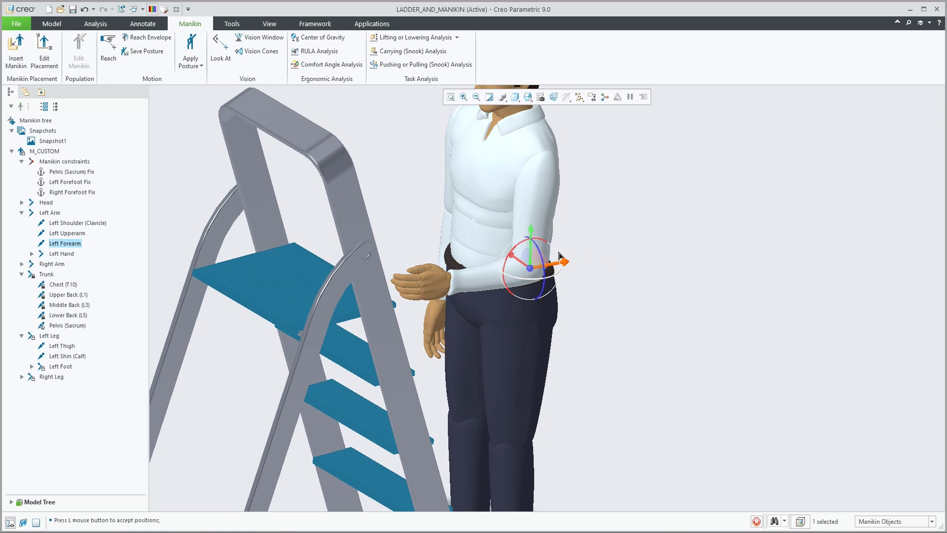
Rotate the manikin's left palm about the wrist axes to adjust the hand's orientation.
middle_click_drag(519, 274, 444, 280)
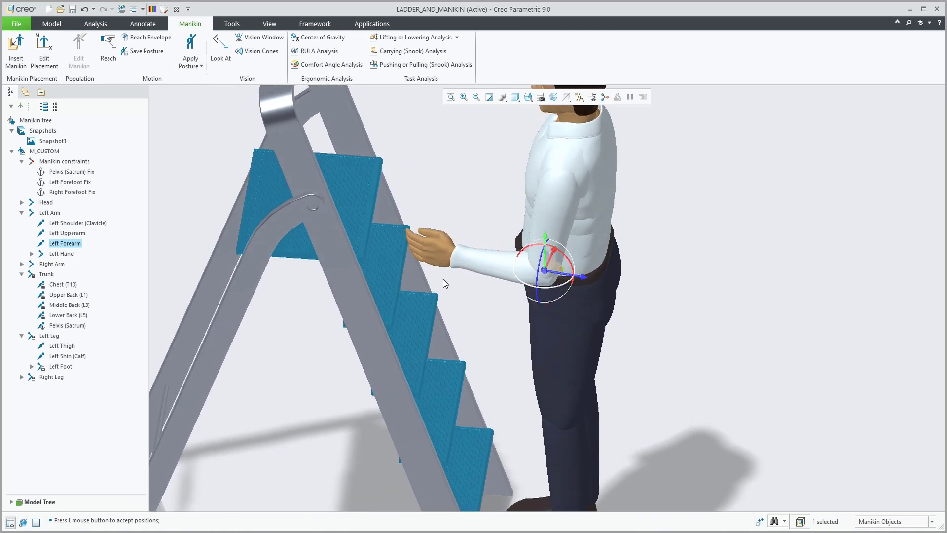
scroll(437, 246, "down", 4)
left_click(441, 260)
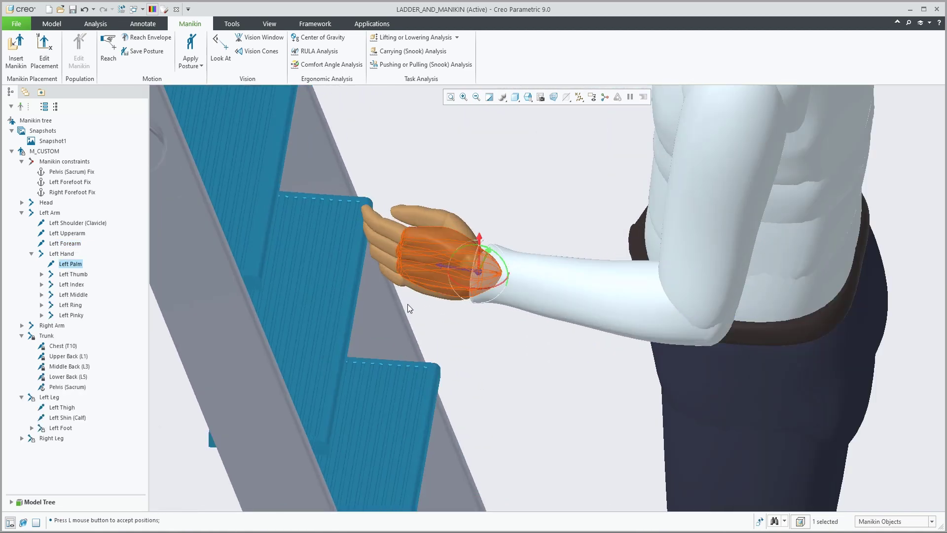
mouse_move(480, 278)
left_mouse_down()
mouse_move(446, 251)
mouse_move(491, 228)
mouse_move(457, 303)
mouse_move(496, 257)
left_mouse_up()
middle_click_drag(466, 254, 476, 286)
left_click_drag(462, 261, 491, 241)
middle_click_drag(483, 276, 466, 221)
Reorient the left palm's 3D dragger to the screen.
scroll(470, 293, "down", 5)
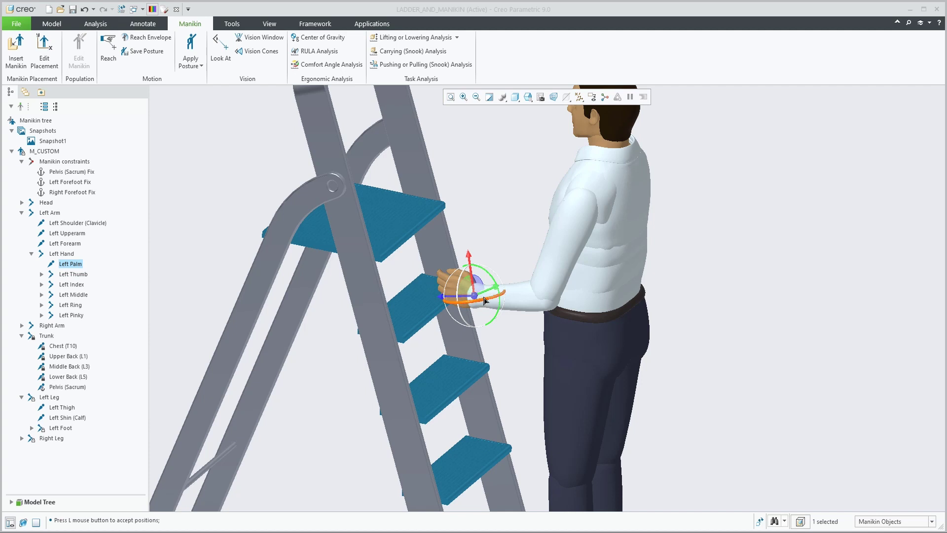
right_click(476, 296)
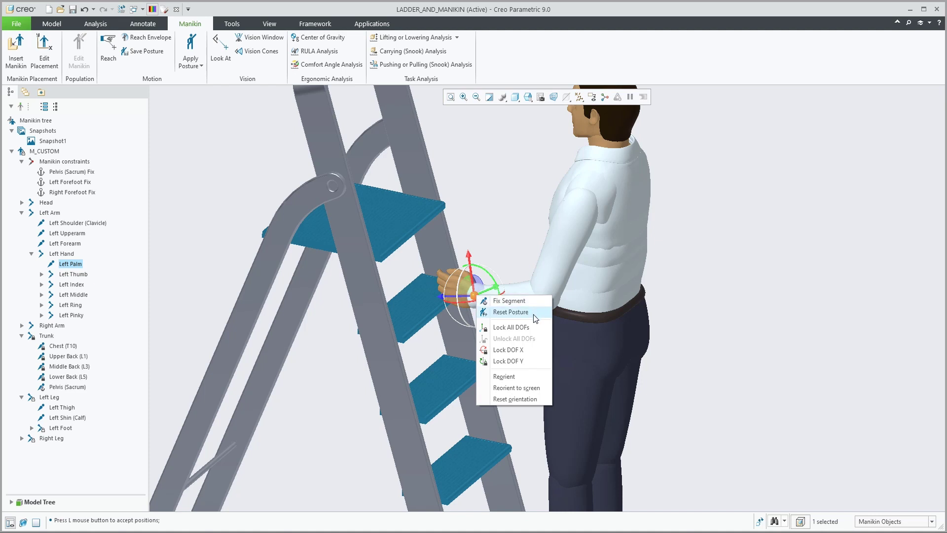
left_click(519, 388)
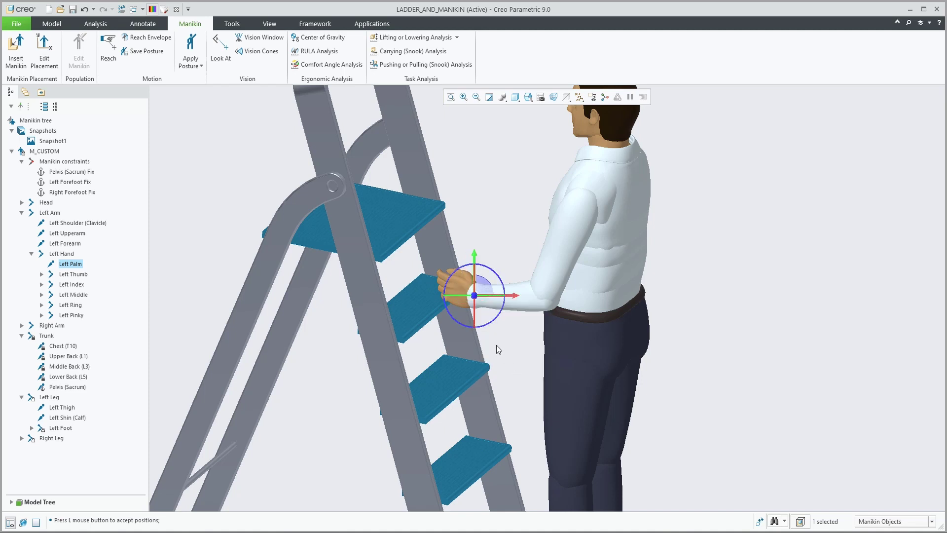
Reset the orientation of the left palm's 3D dragger.
right_click(475, 295)
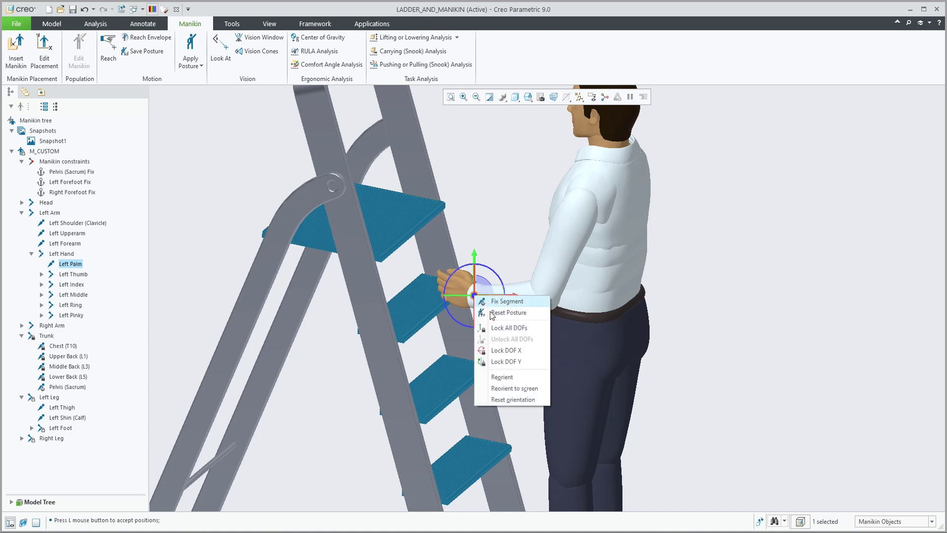
left_click(514, 398)
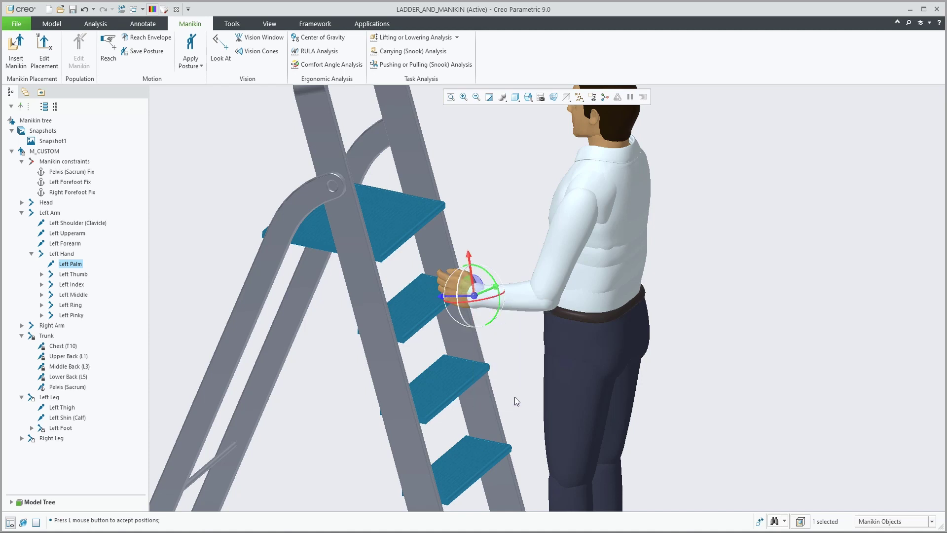
Reorient the left palm's dragger to the ladder's side rail and move the hand along the reoriented axes.
scroll(471, 306, "up", 3)
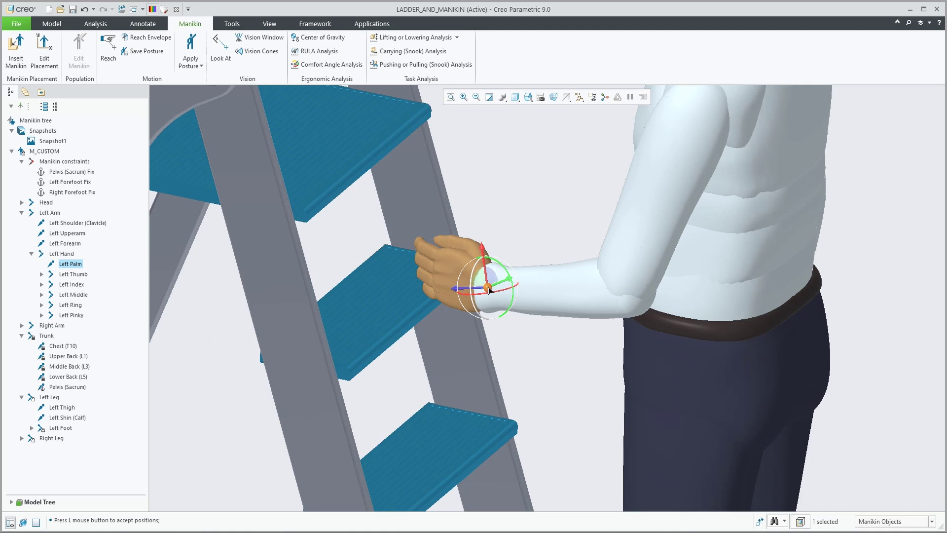
right_click(488, 290)
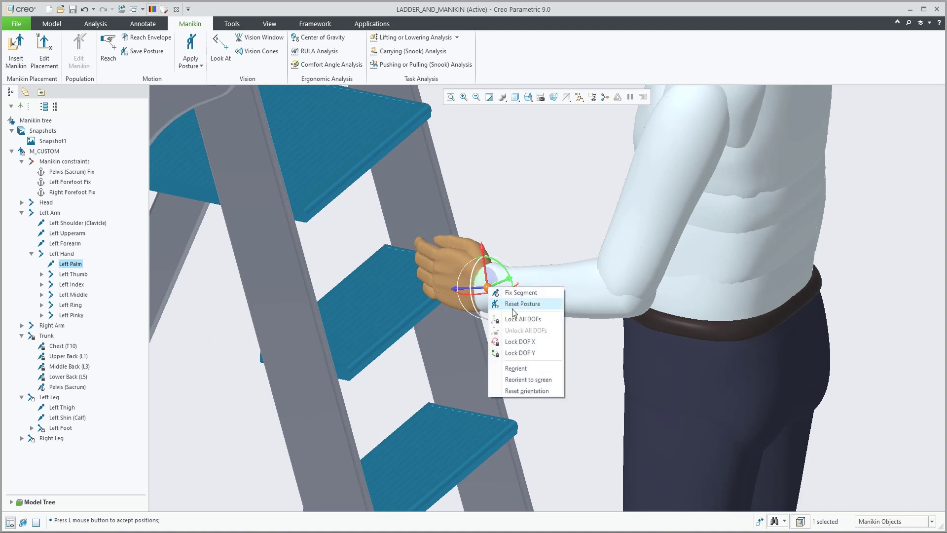
left_click(514, 371)
left_click(303, 271)
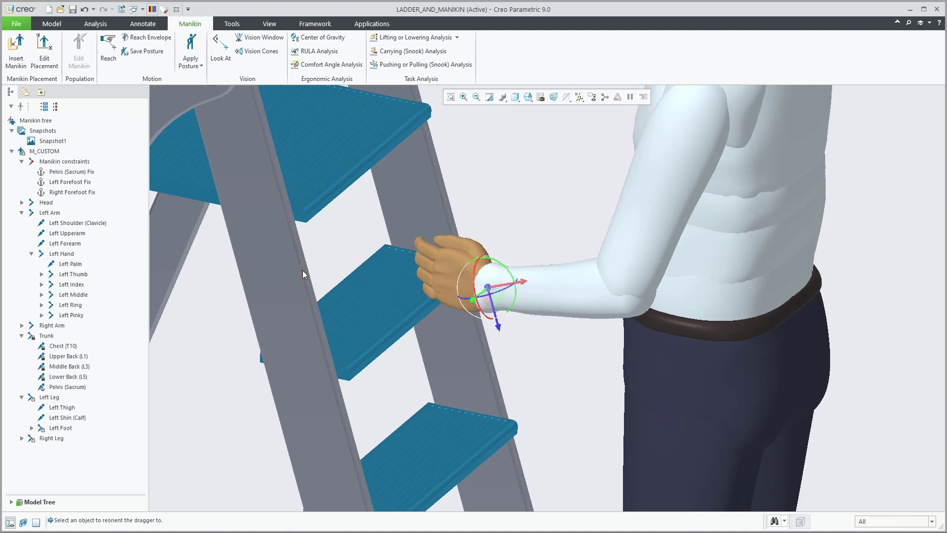
mouse_move(500, 323)
left_mouse_down()
mouse_move(519, 384)
mouse_move(483, 276)
mouse_move(500, 332)
left_mouse_up()
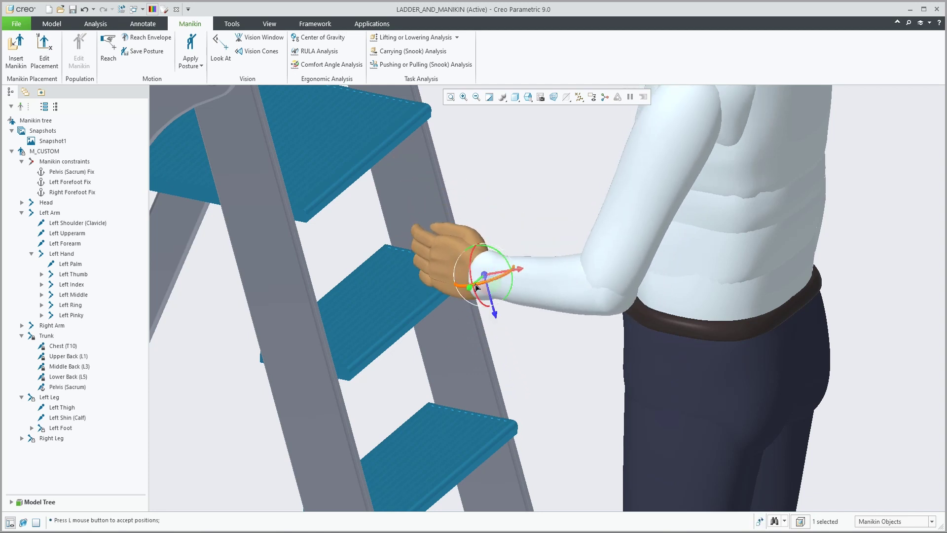
left_click_drag(471, 291, 485, 276)
Reset the left palm dragger's orientation and pull the hand forward and down toward the ladder's side rail.
right_click(485, 276)
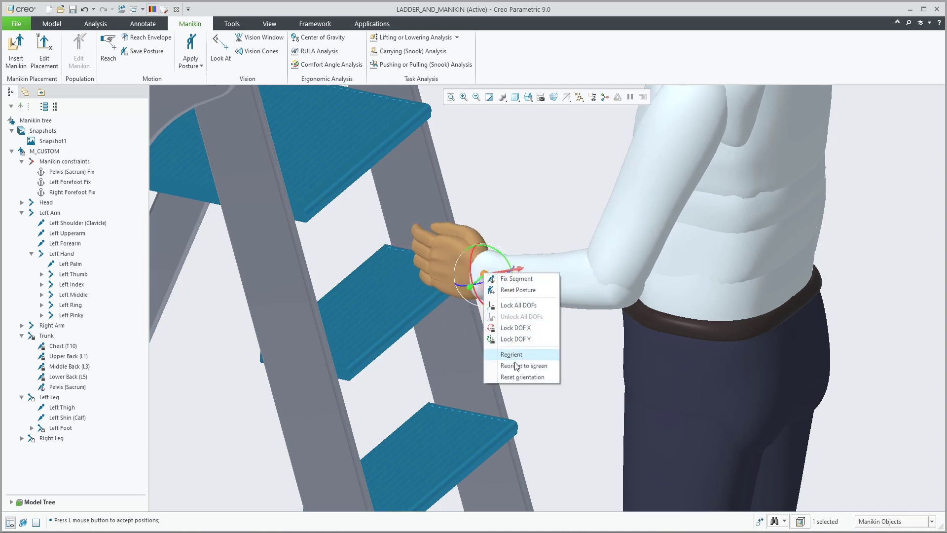
left_click(517, 378)
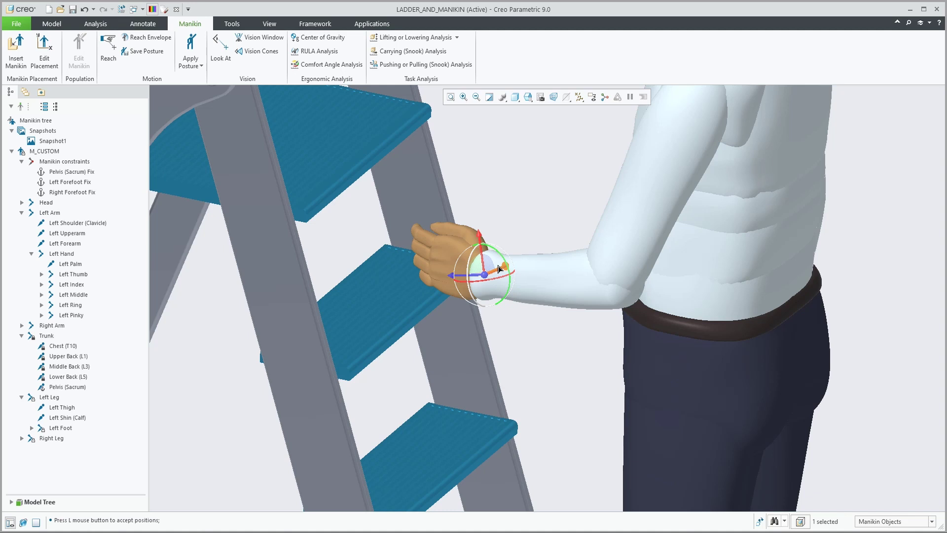
left_click_drag(518, 255, 452, 298)
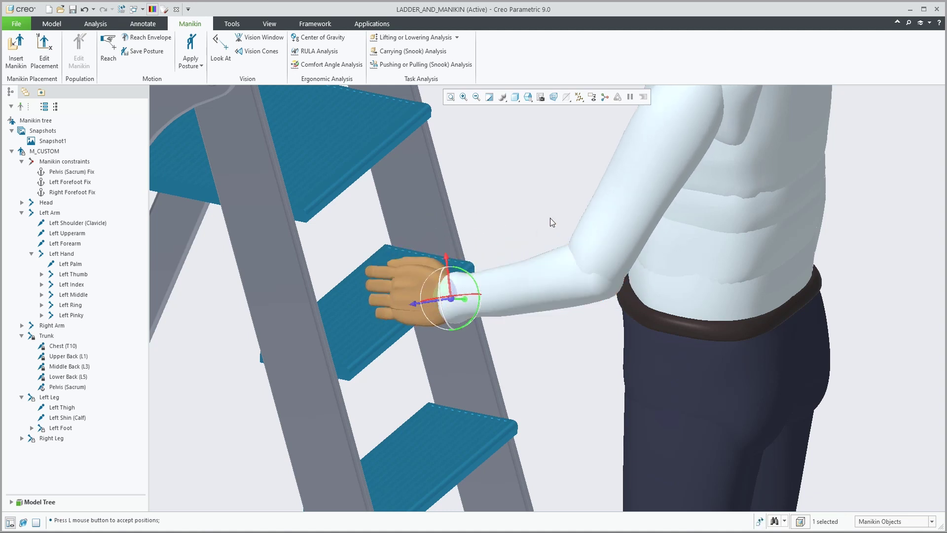
scroll(518, 277, "up", 8)
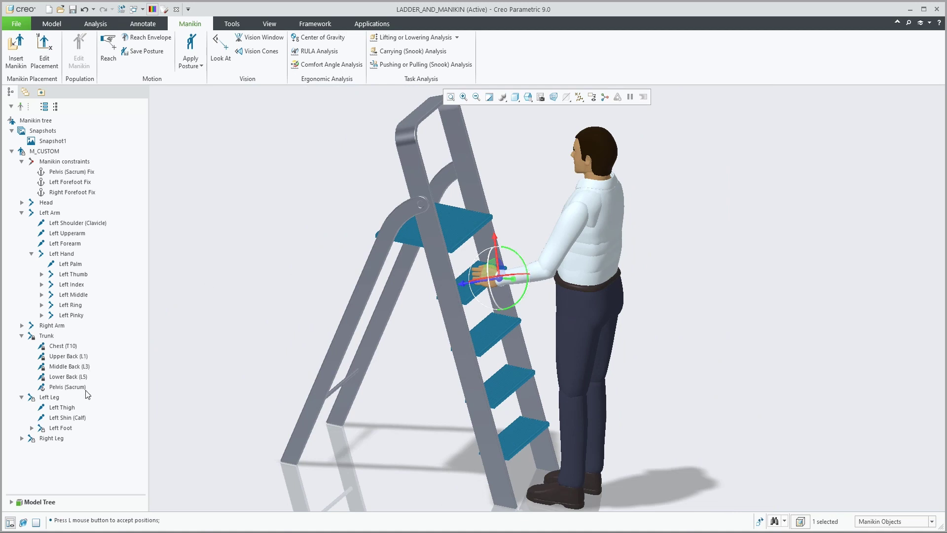
Collapse the Left Leg branch and briefly expand the model tree to view the assembly's components.
left_click(61, 454)
left_click(22, 397)
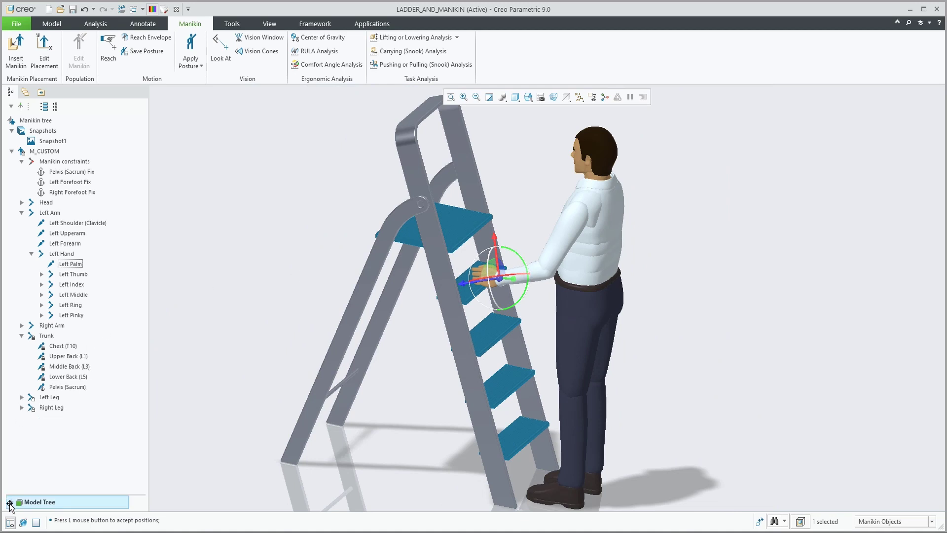
left_click(34, 502)
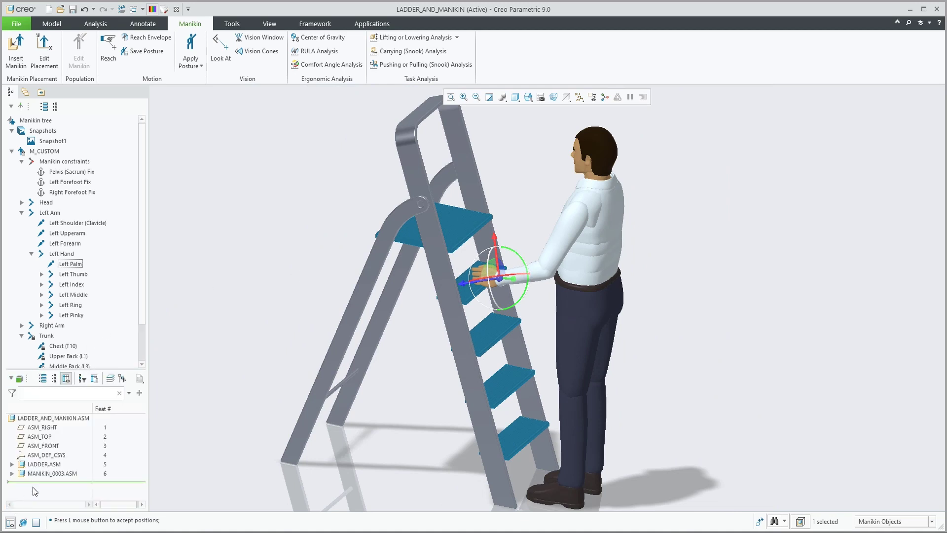
left_click(10, 378)
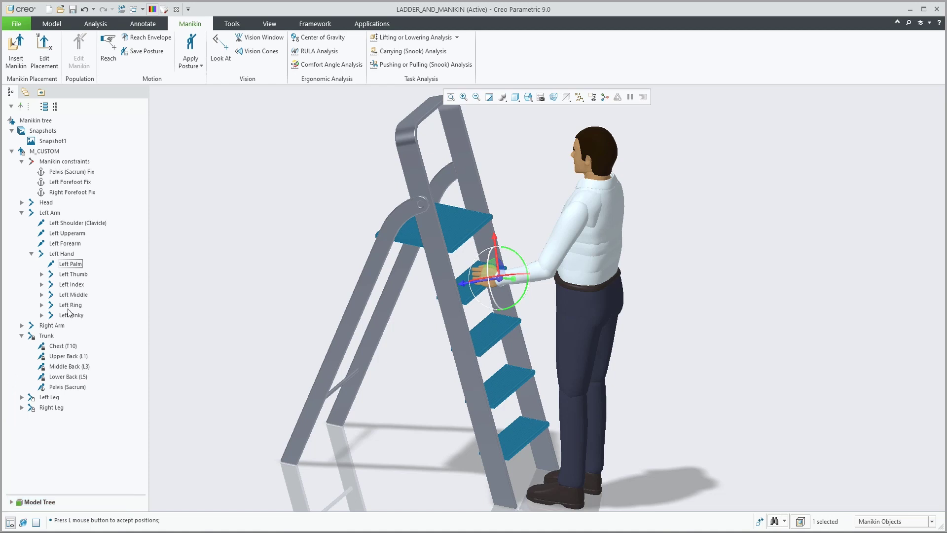
Start a Manikin Reach and set its manikin location to the tip of the left index finger.
left_click(110, 52)
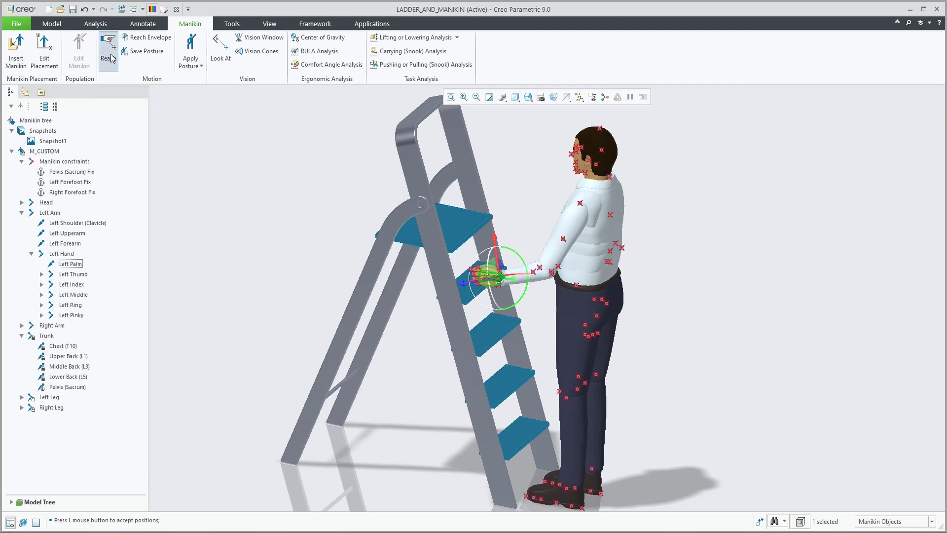
scroll(488, 282, "down", 4)
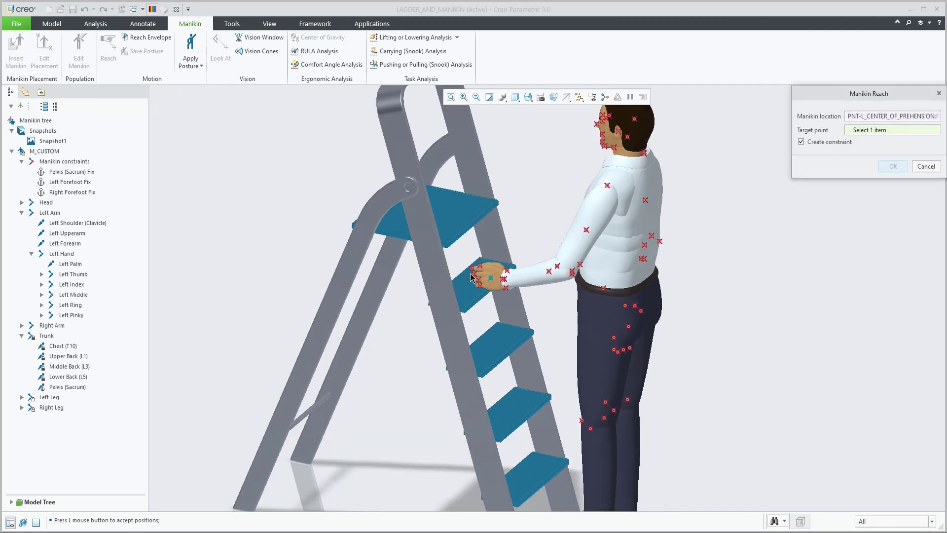
mouse_move(492, 280)
middle_mouse_down()
mouse_move(453, 260)
mouse_move(488, 271)
mouse_move(444, 282)
mouse_move(430, 268)
mouse_move(466, 287)
middle_mouse_up()
scroll(444, 283, "up", 4)
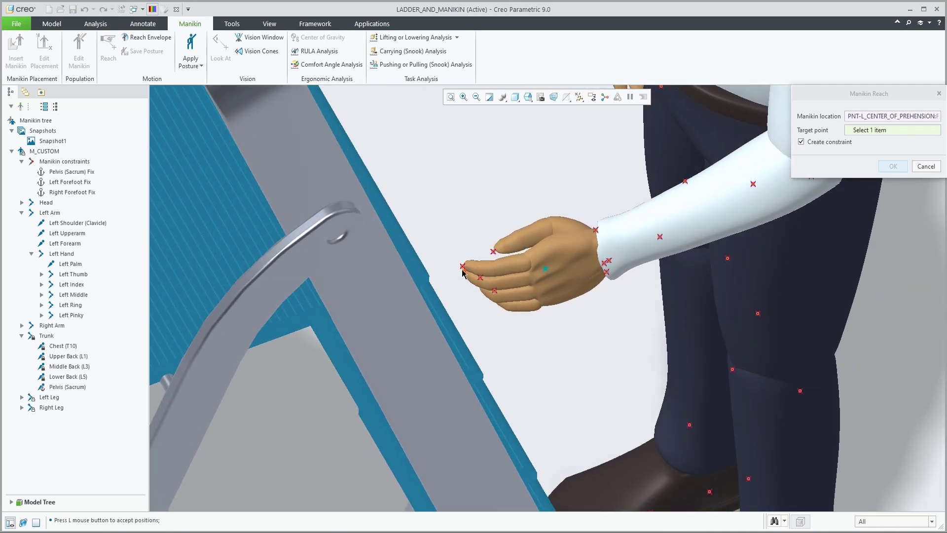
left_click(462, 267)
middle_click_drag(494, 253, 487, 218)
left_click(867, 118)
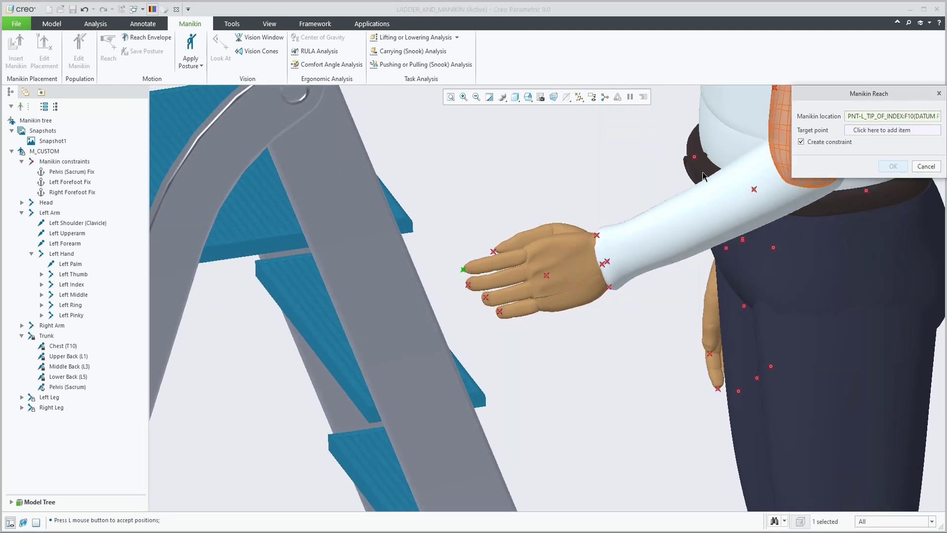
Try the left center of prehension point as the reach's manikin location, then remove that reference.
left_click(547, 276)
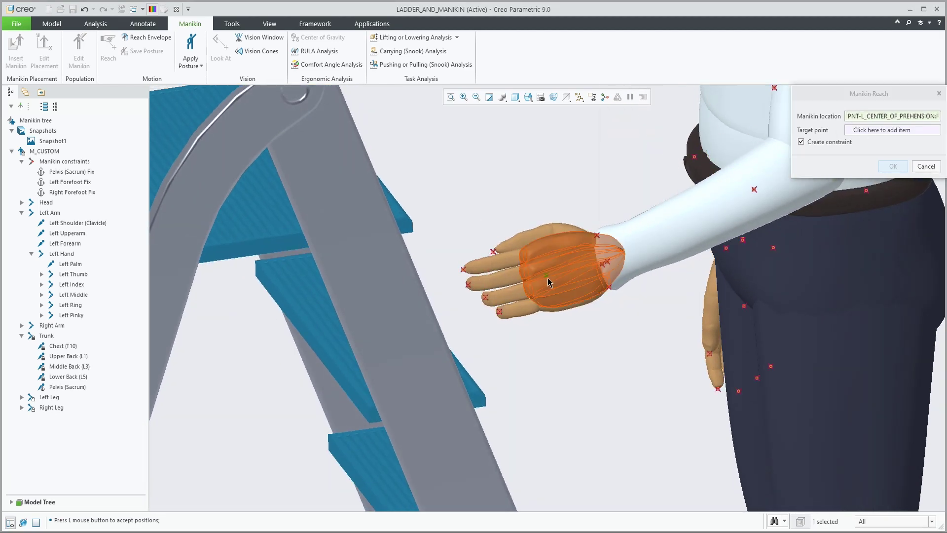
left_click(871, 118)
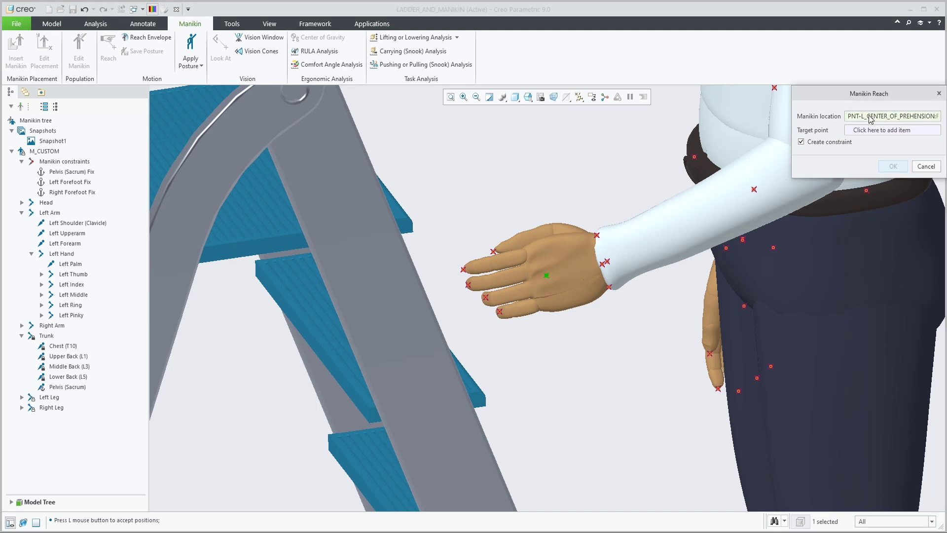
right_click(870, 119)
left_click(883, 123)
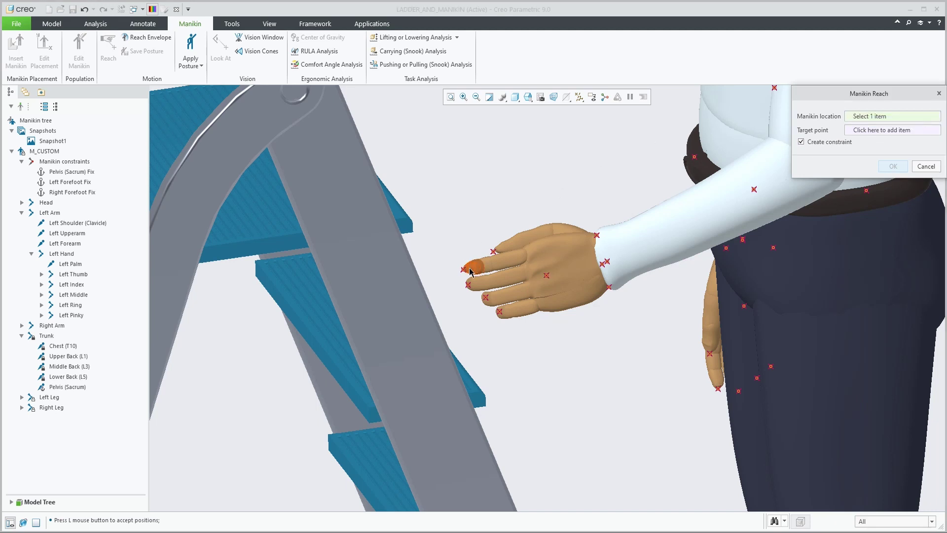
Make the left index fingertip reach a point on the rounded edge of the ladder's side rail, with Create constraint enabled.
left_click(468, 269)
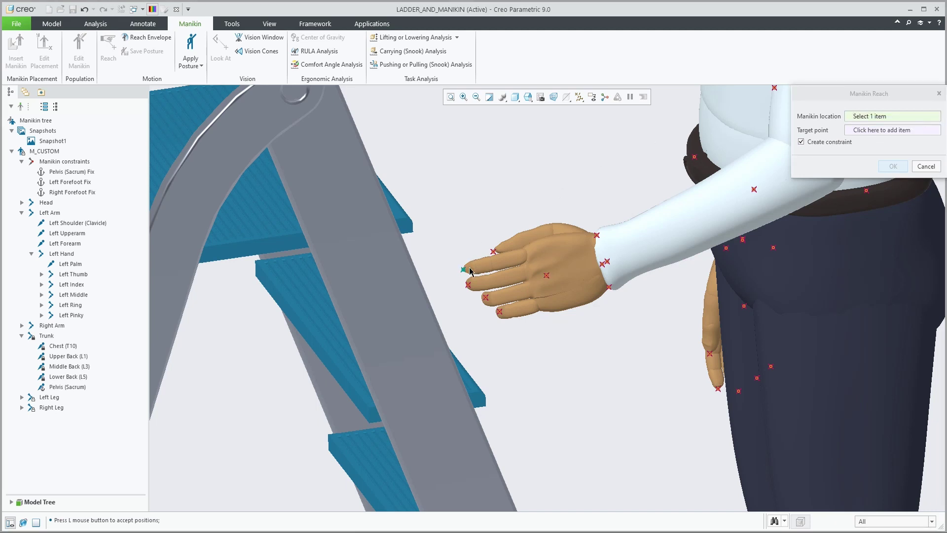
left_click(401, 243)
middle_click_drag(557, 285, 518, 286)
left_click(801, 143)
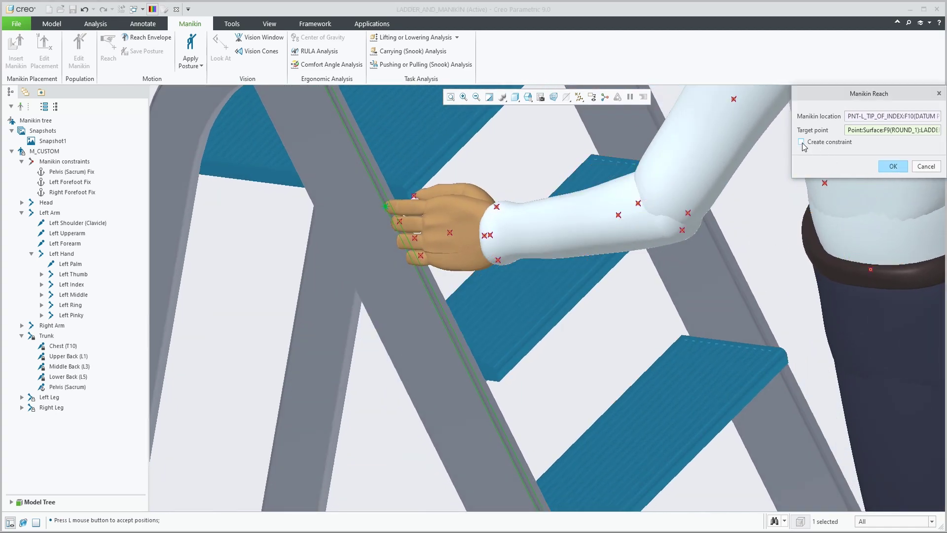
left_click(894, 166)
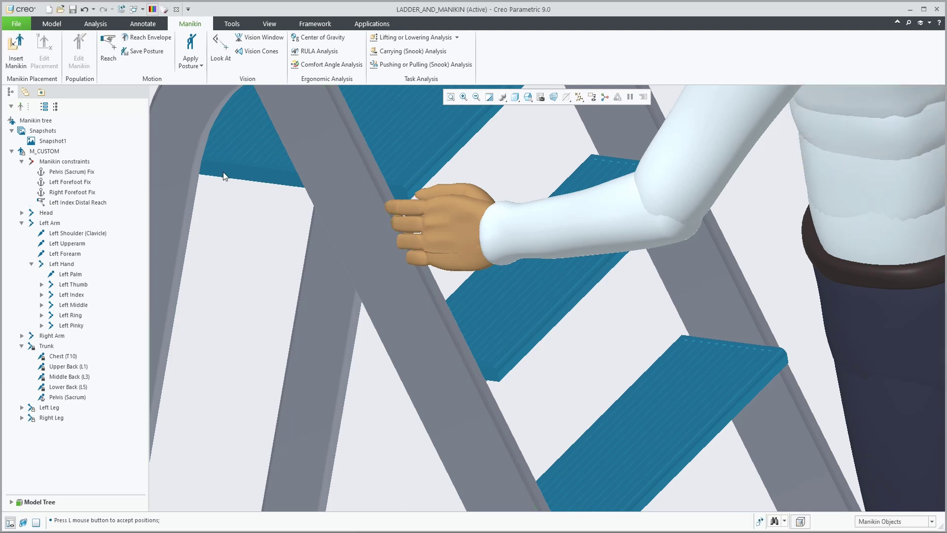
Highlight the Left Index Distal Reach constraint to inspect its references and the available constraint options.
left_click(54, 203)
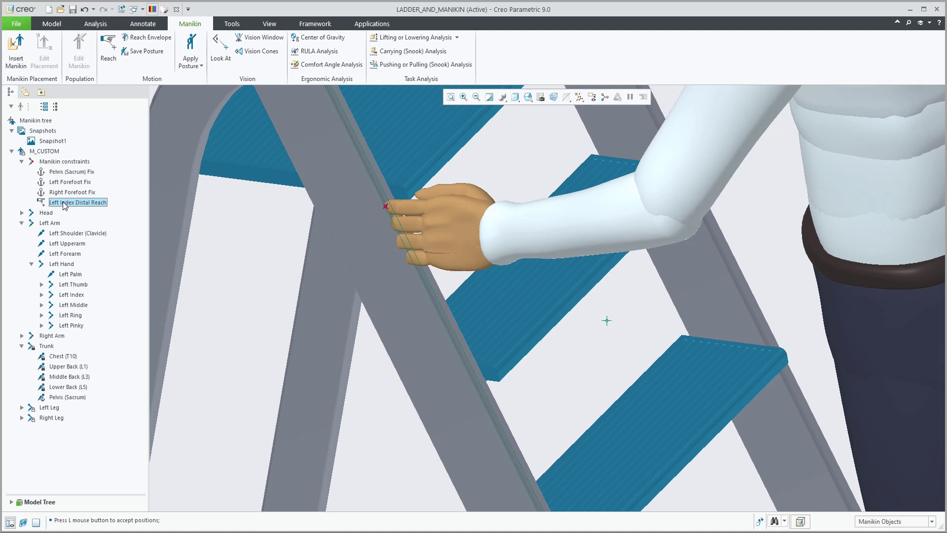
right_click(63, 202)
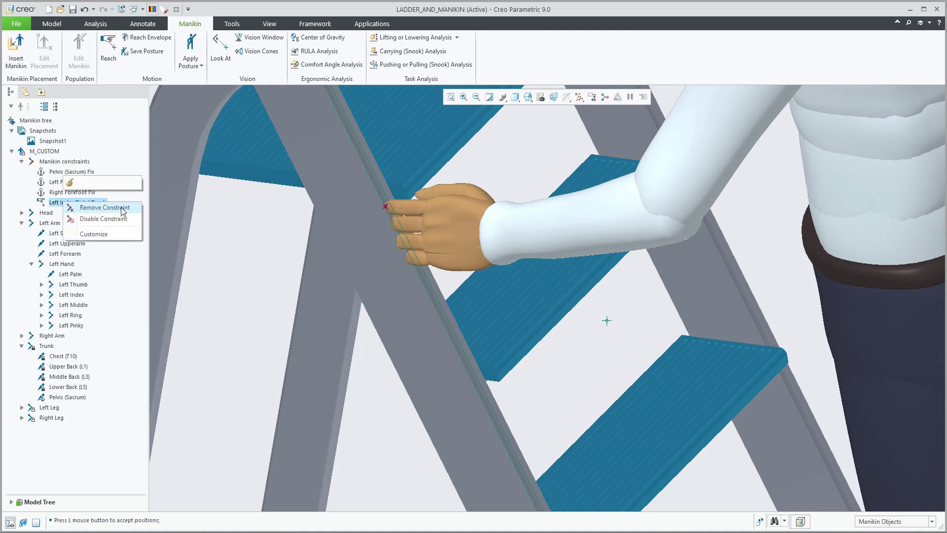
left_click(259, 242)
Move the manikin's left forearm with its 3D dragger to test the index fingertip's reach constraint.
scroll(420, 324, "up", 5)
mouse_move(461, 285)
middle_mouse_down()
mouse_move(478, 268)
mouse_move(499, 271)
middle_mouse_up()
left_click(493, 275)
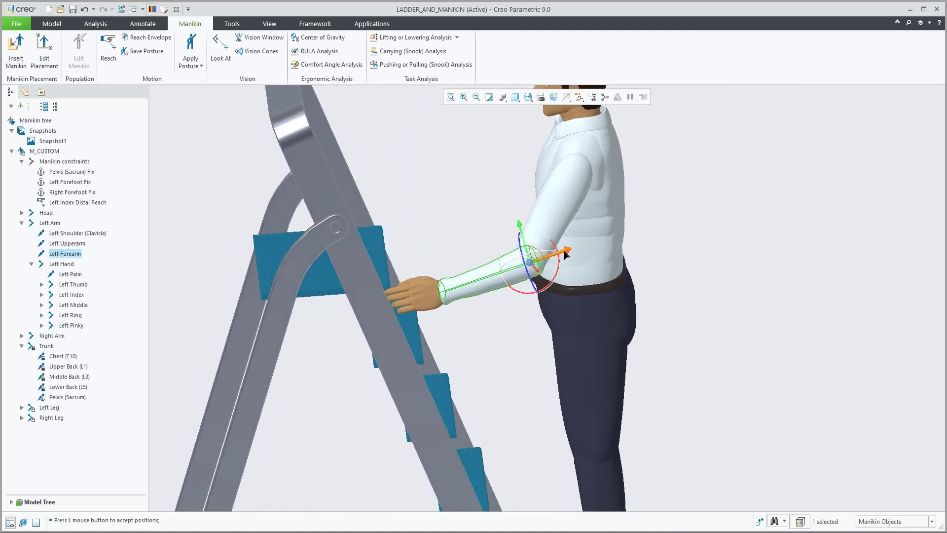
left_click_drag(567, 252, 568, 248)
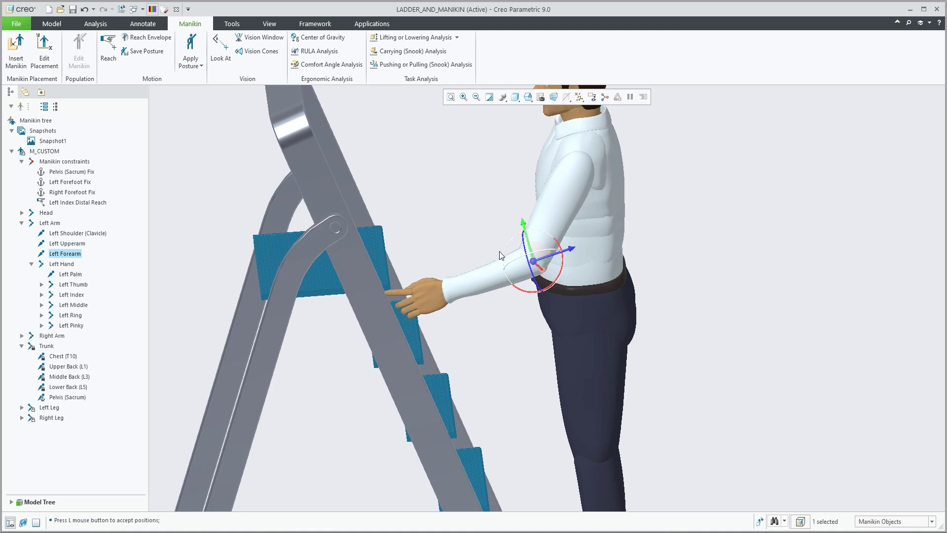
mouse_move(483, 253)
middle_mouse_down()
mouse_move(469, 238)
mouse_move(482, 253)
middle_mouse_up()
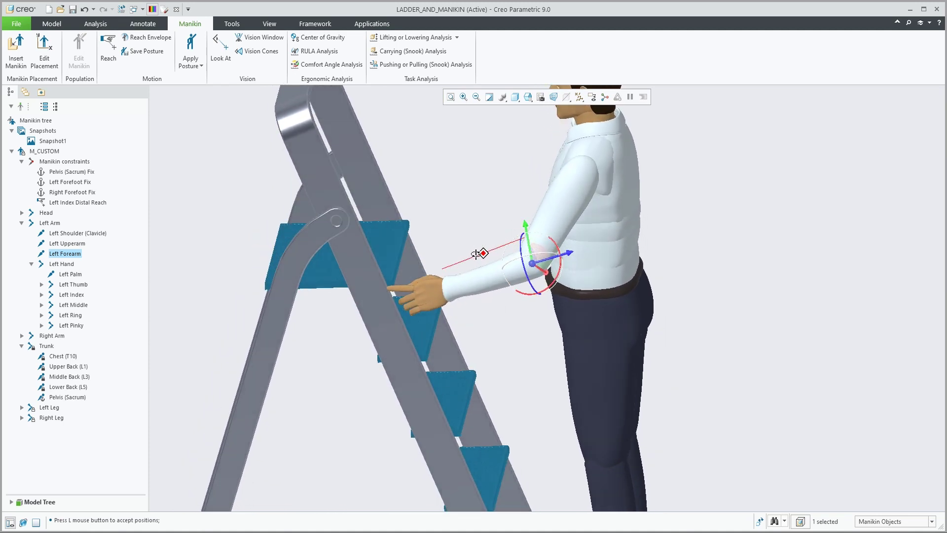
Edit the Left Index Distal Reach constraint and retarget it to a point on the rounded edge near the ladder's top.
left_click(75, 202)
left_click(81, 170)
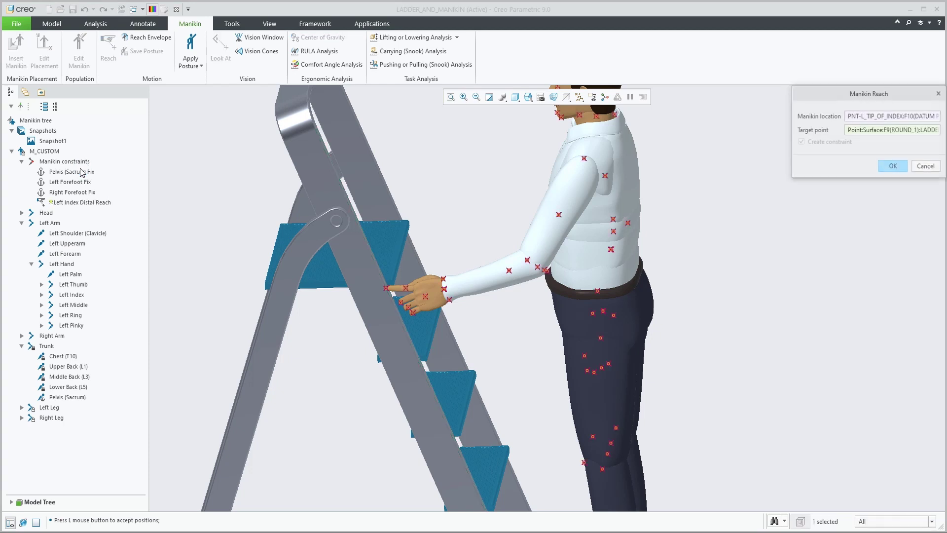
left_click(306, 97)
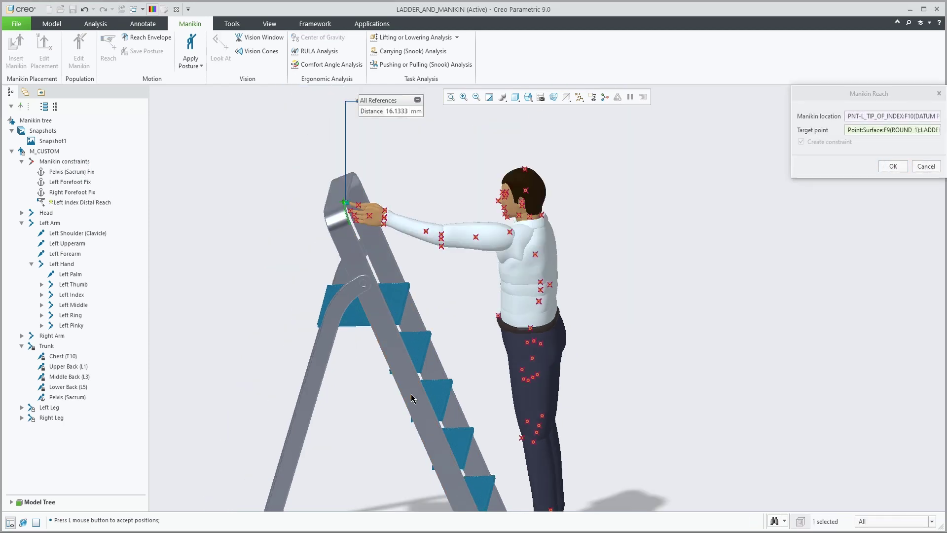
scroll(382, 228, "up", 3)
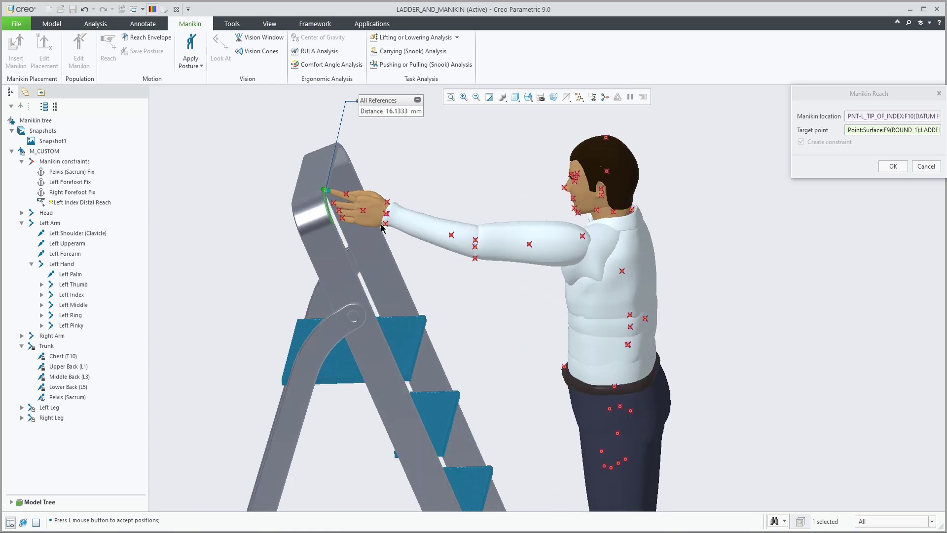
mouse_move(382, 228)
middle_mouse_down()
mouse_move(368, 218)
mouse_move(355, 237)
mouse_move(371, 218)
middle_mouse_up()
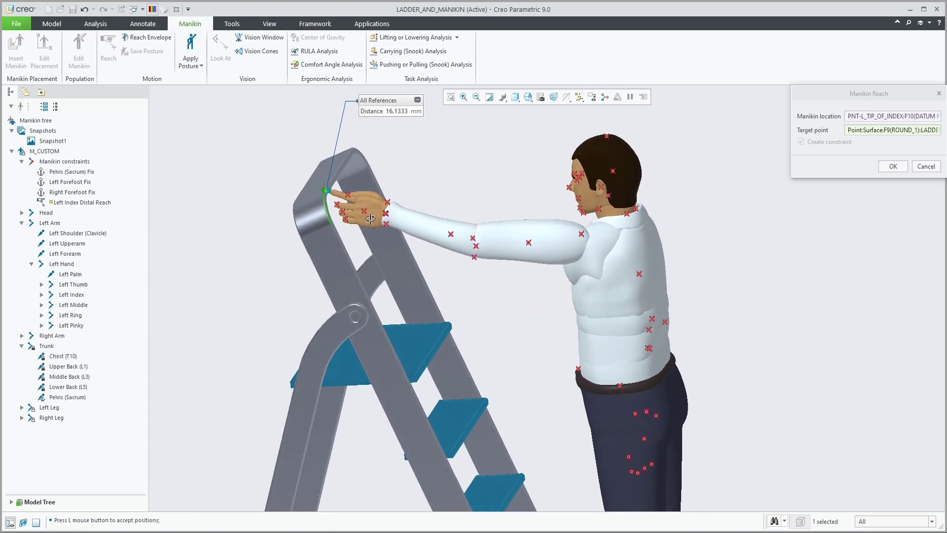
Retarget the reach to a point on the EXTRUDE_1 surface at the ladder's top on the far rail, and accept the edit.
left_click(359, 155)
middle_click_drag(375, 170, 443, 127)
left_click_drag(439, 111, 366, 145)
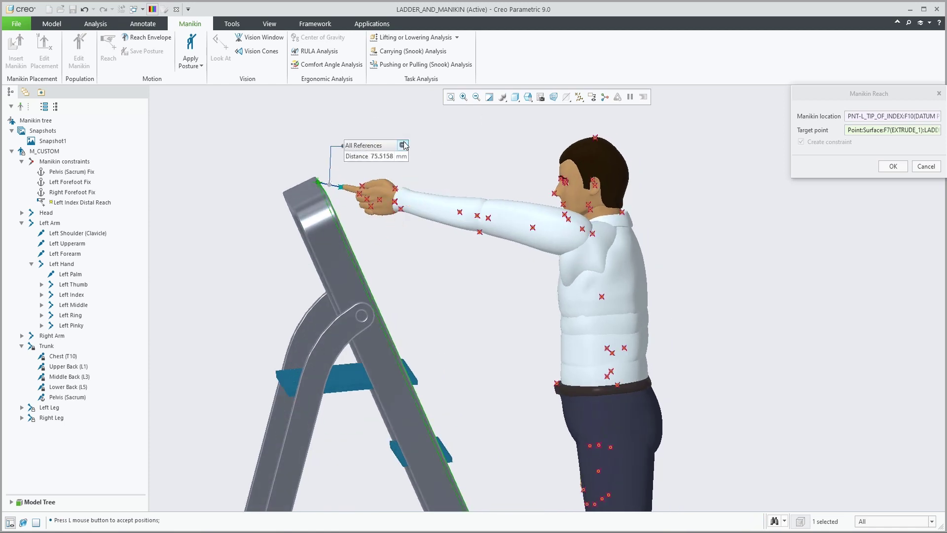
left_click(892, 168)
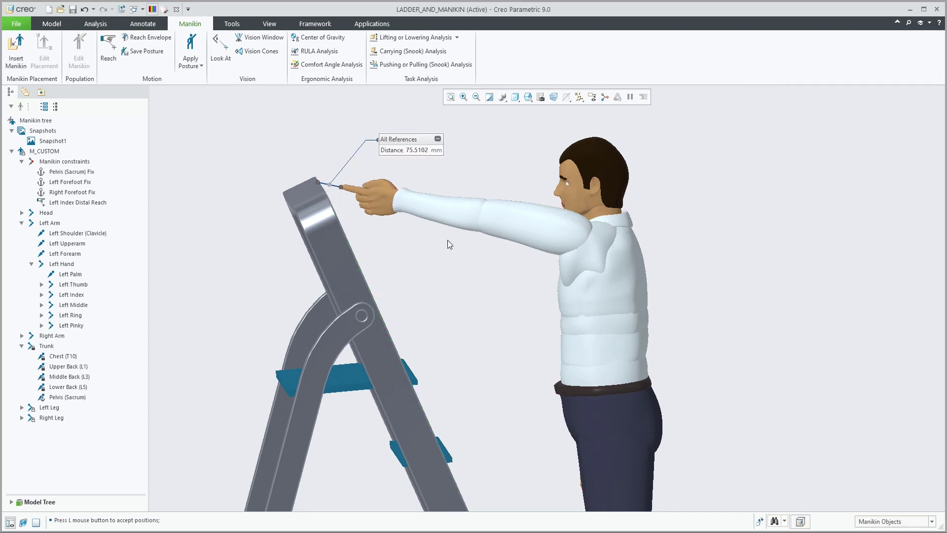
mouse_move(448, 240)
middle_mouse_down()
mouse_move(438, 231)
mouse_move(402, 238)
mouse_move(462, 243)
mouse_move(447, 239)
mouse_move(453, 250)
middle_mouse_up()
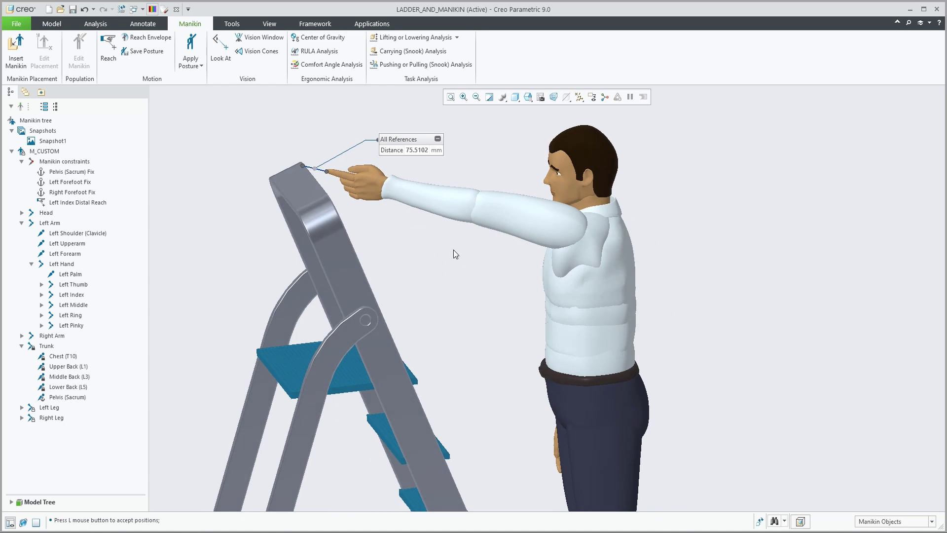
Save the current left-hand reaching pose as a new snapshot, and return the manikin to Snapshot1.
left_click(79, 206)
right_click(79, 206)
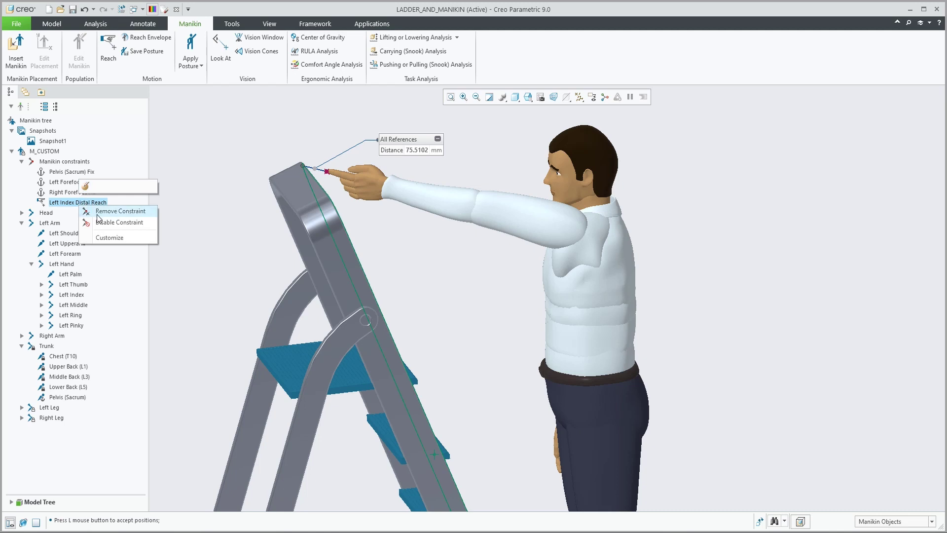
left_click(40, 133)
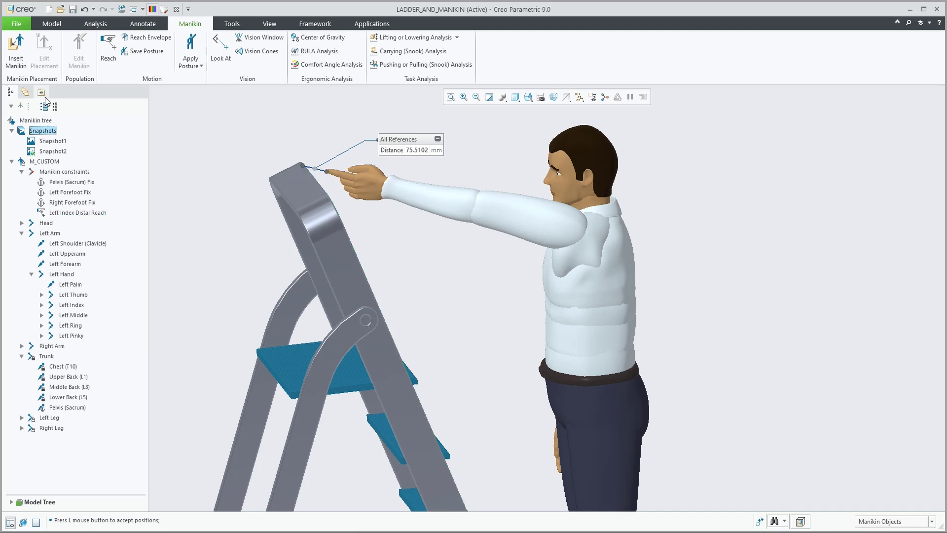
left_click(44, 99)
left_click(52, 142)
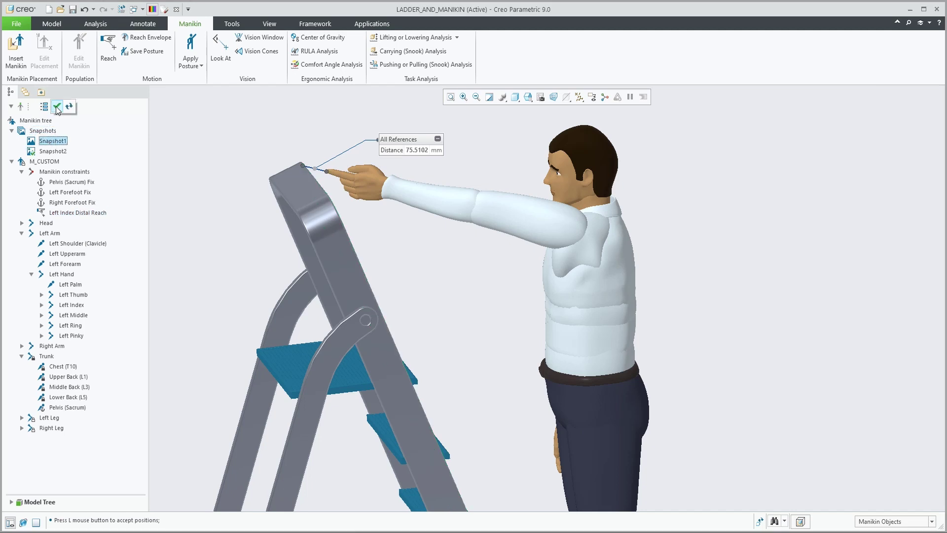
left_click(57, 106)
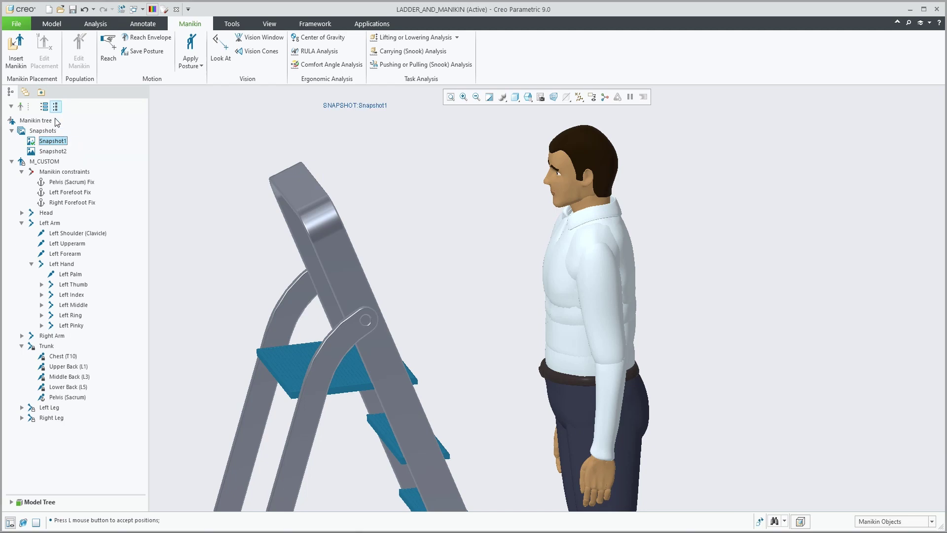
Create a Reach constraint from the left index fingertip to a point on the near rail's EXTRUDE_1 surface, just below the top platform's hinge.
middle_click_drag(516, 327, 441, 320)
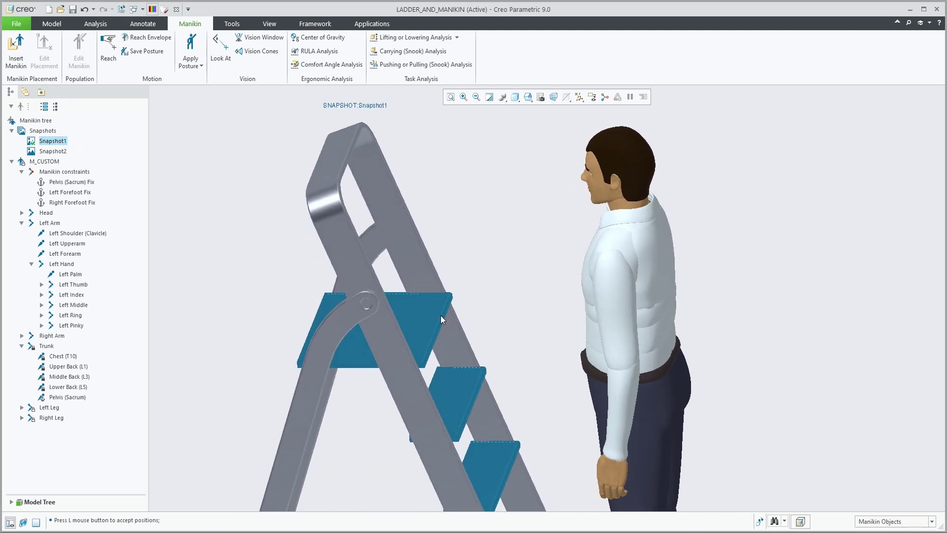
left_click(108, 49)
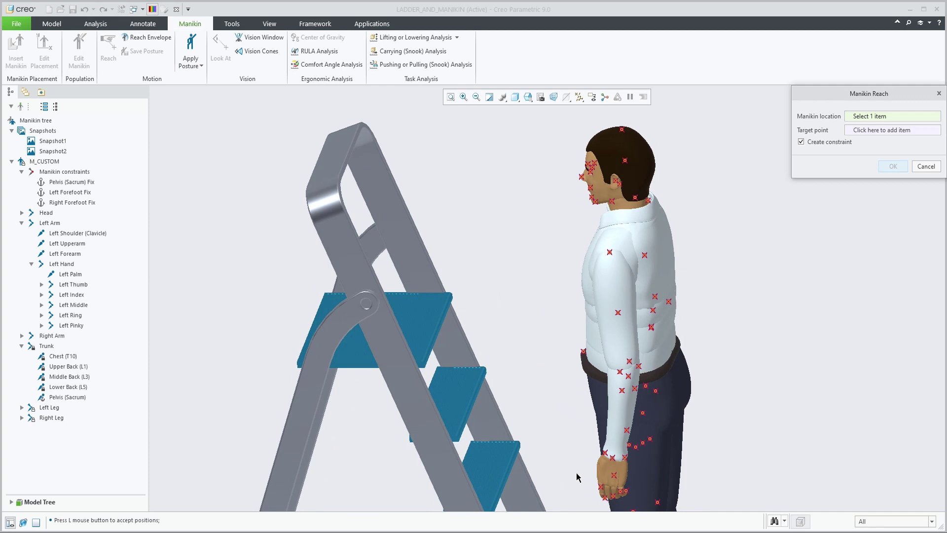
left_click(604, 501)
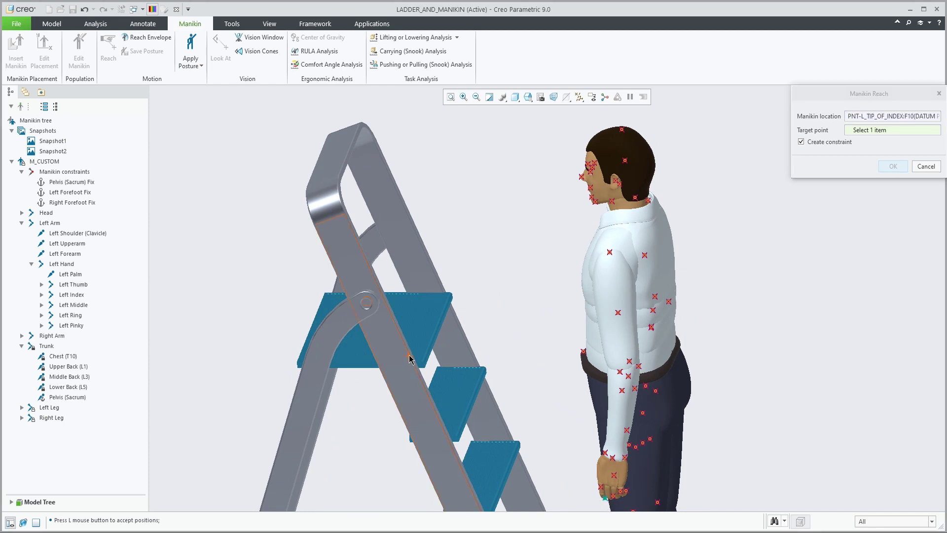
left_click(410, 359)
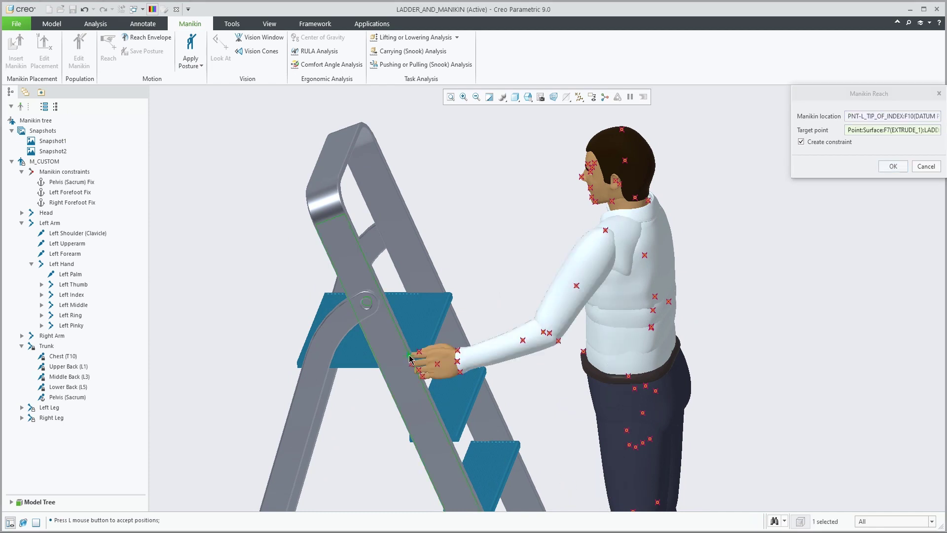
left_click(893, 166)
Move the Left Palm with its 3D dragger around the constrained fingertip to adjust how the hand and arm meet the rail.
scroll(430, 378, "up", 5)
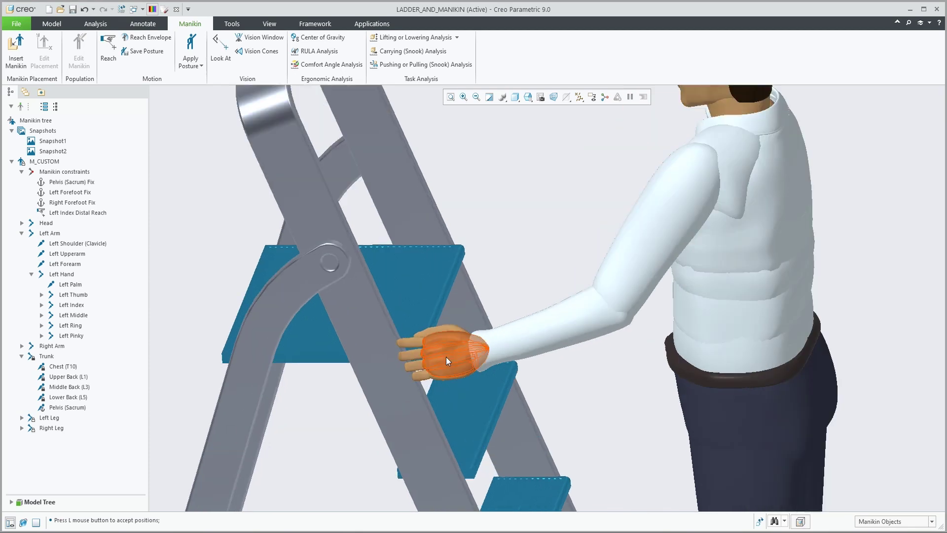
middle_click_drag(473, 340, 462, 349)
scroll(440, 369, "down", 4)
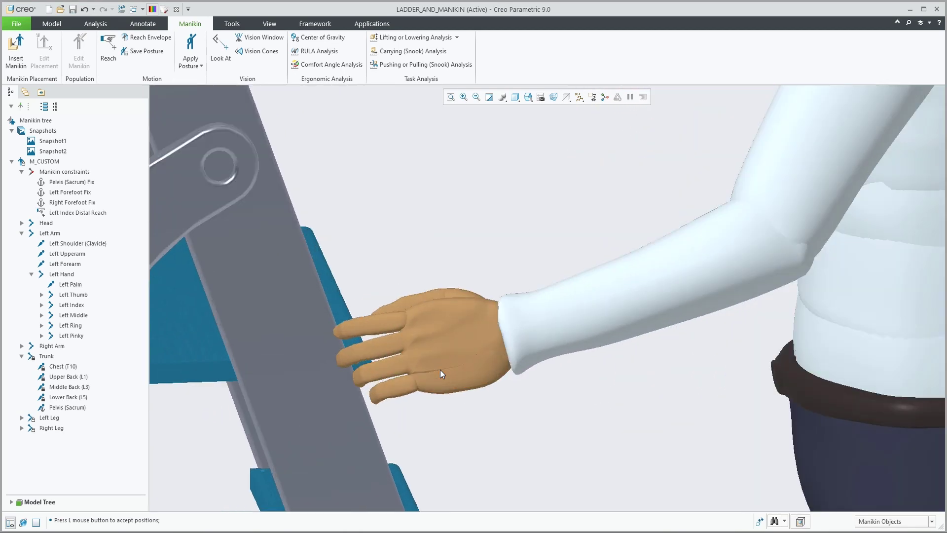
left_click(462, 351)
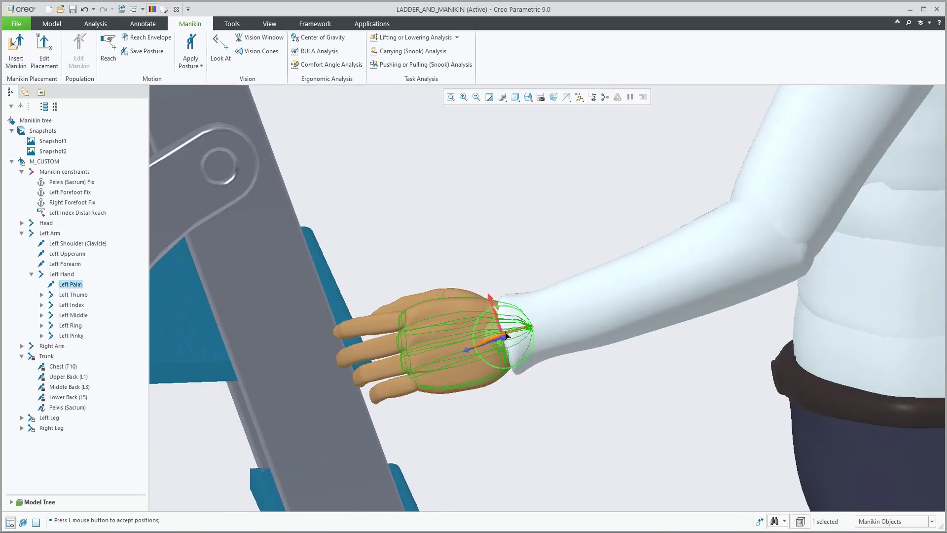
left_click_drag(509, 341, 490, 363)
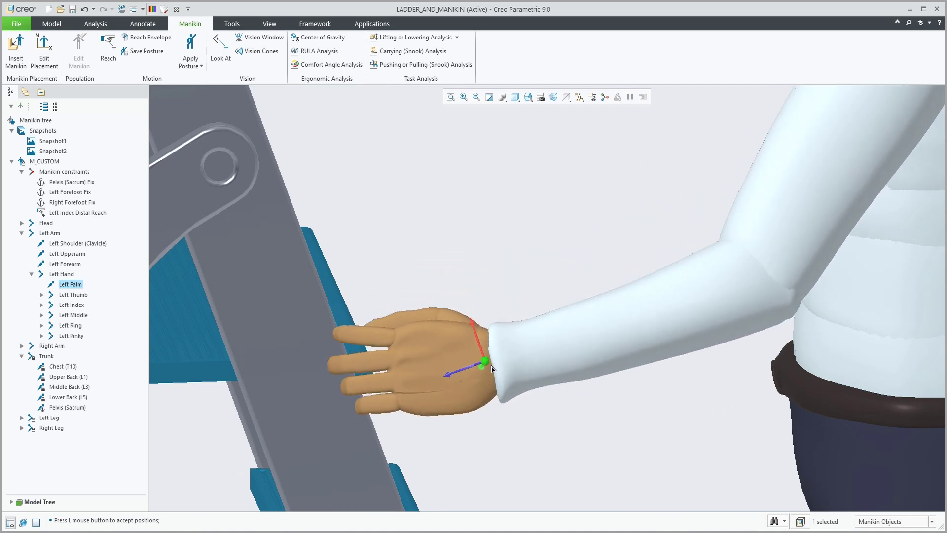
middle_click_drag(496, 346, 489, 364)
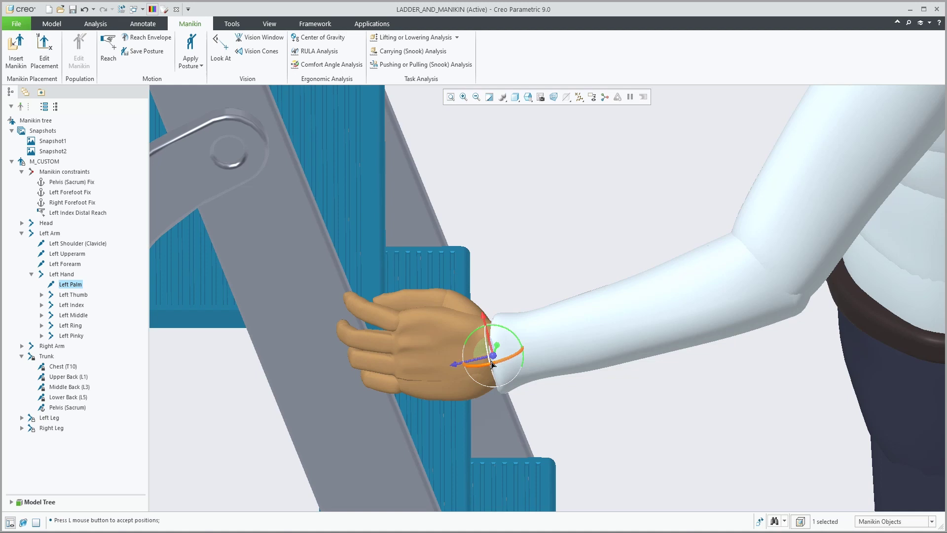
left_click_drag(491, 364, 493, 359)
left_click(476, 313)
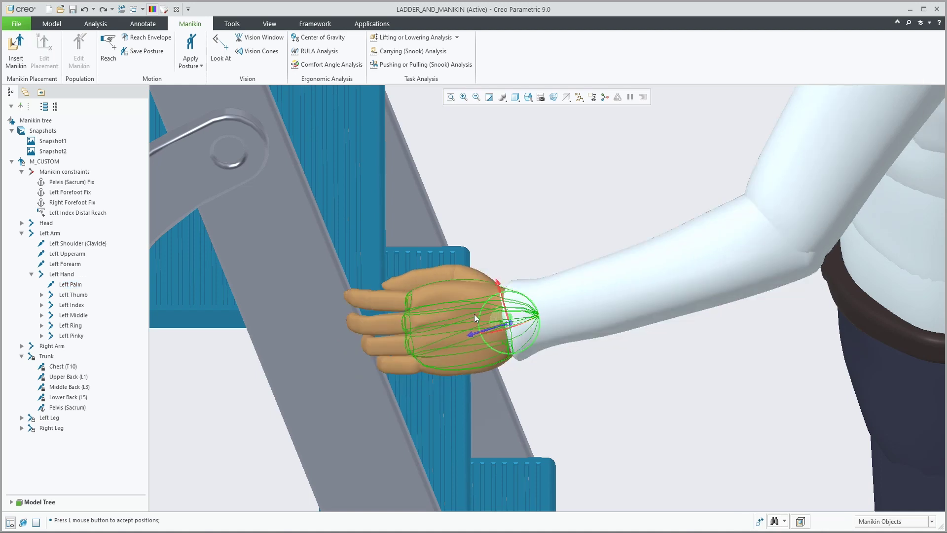
left_click(511, 325)
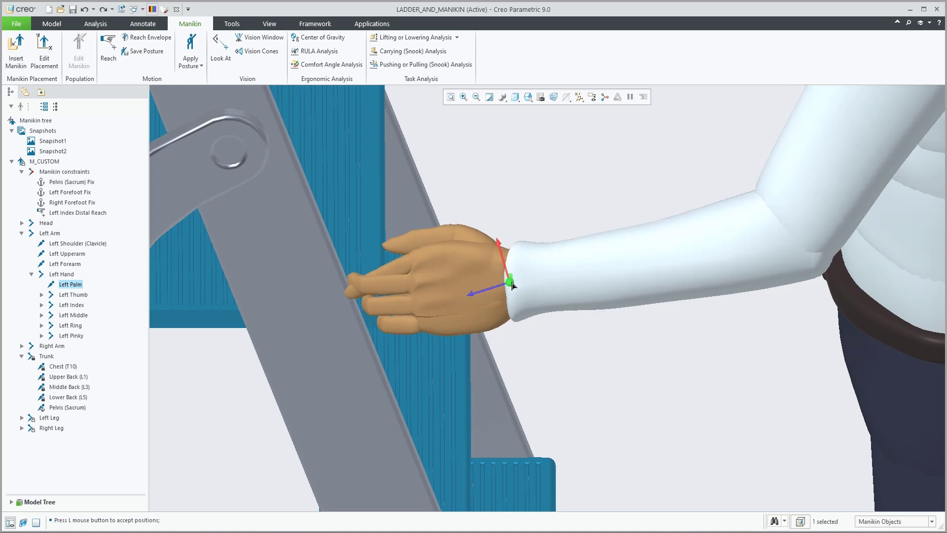
left_click(512, 335)
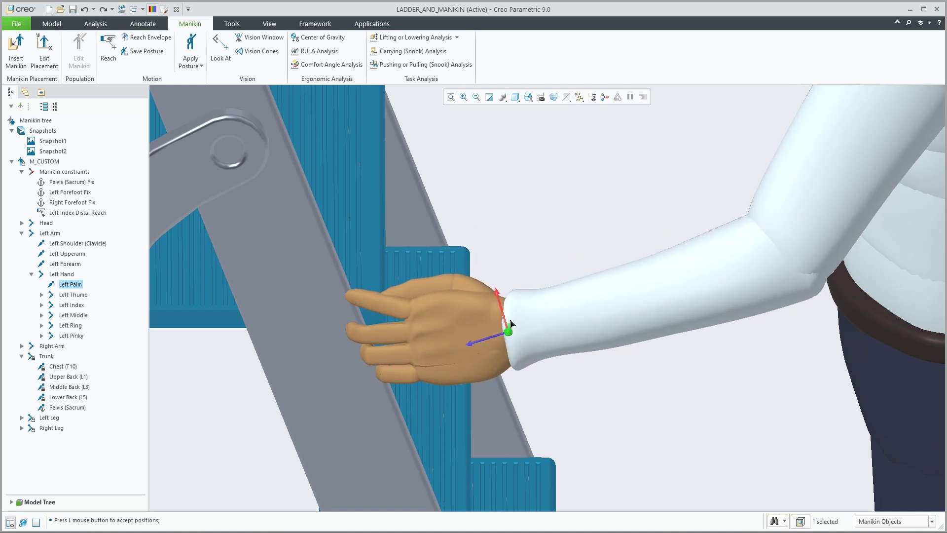
left_click(511, 340)
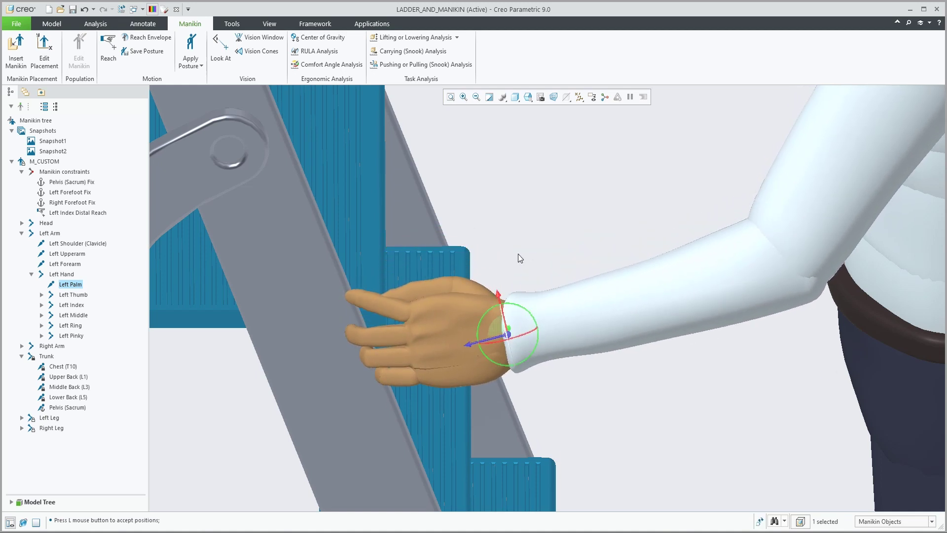
left_click(518, 254)
left_click(490, 334)
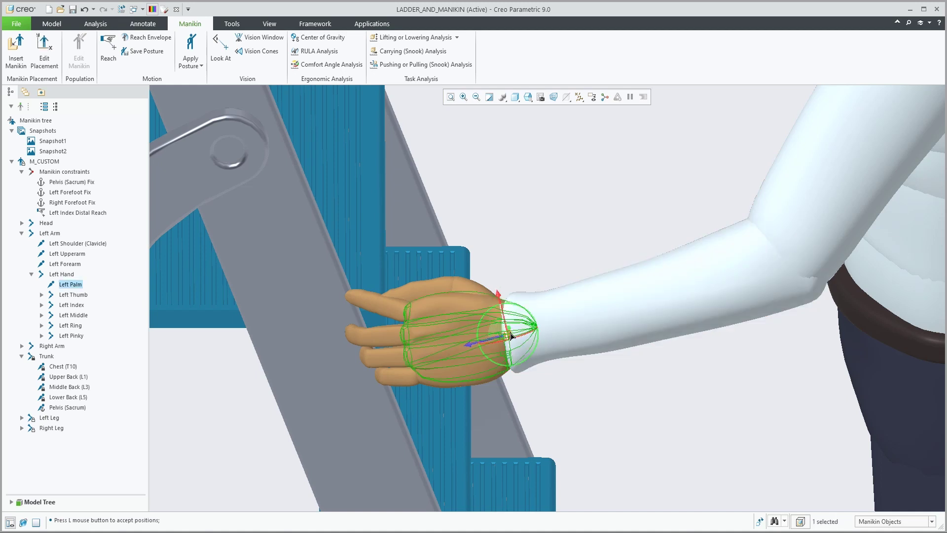
mouse_move(509, 334)
left_mouse_down()
mouse_move(497, 291)
mouse_move(509, 340)
left_mouse_up()
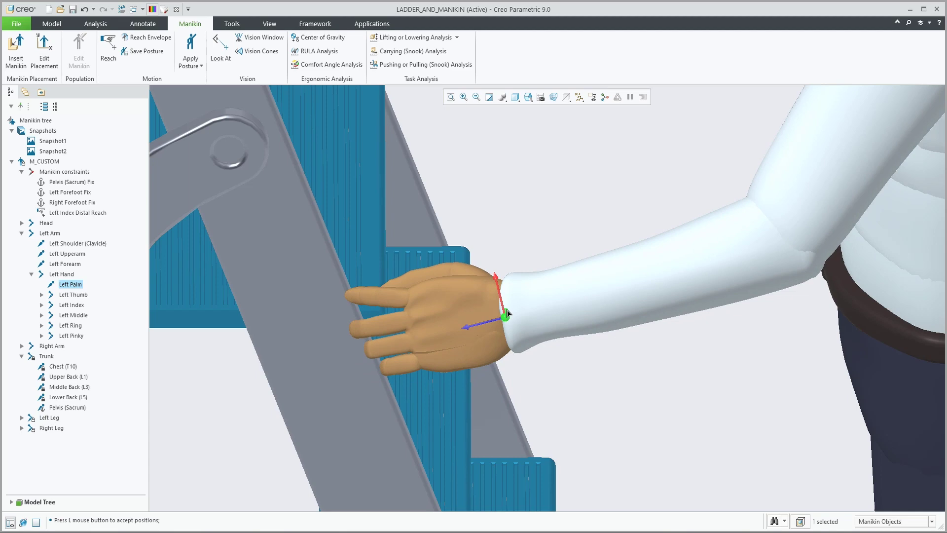
Save the adjusted pose with the left hand at the ladder rail as a new snapshot.
scroll(481, 343, "down", 5)
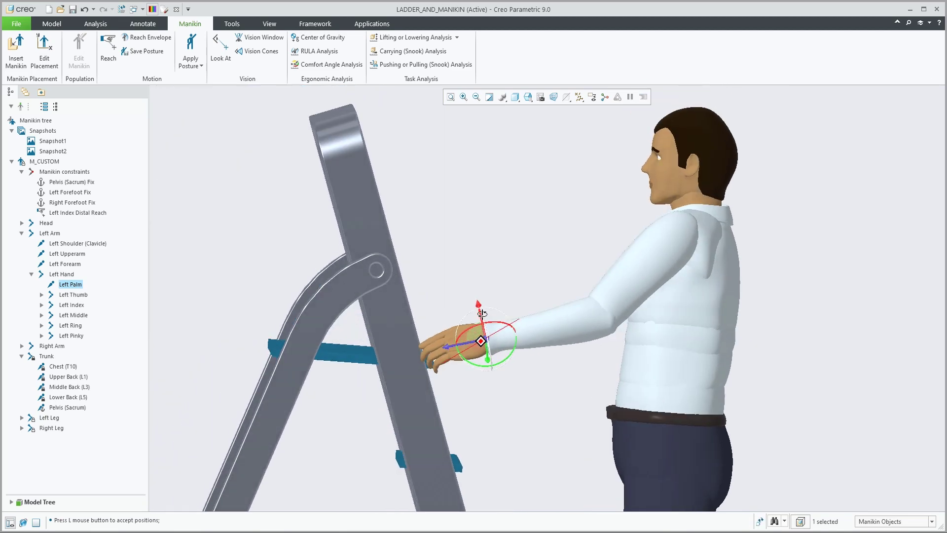
middle_click_drag(477, 323, 472, 319)
left_click(43, 131)
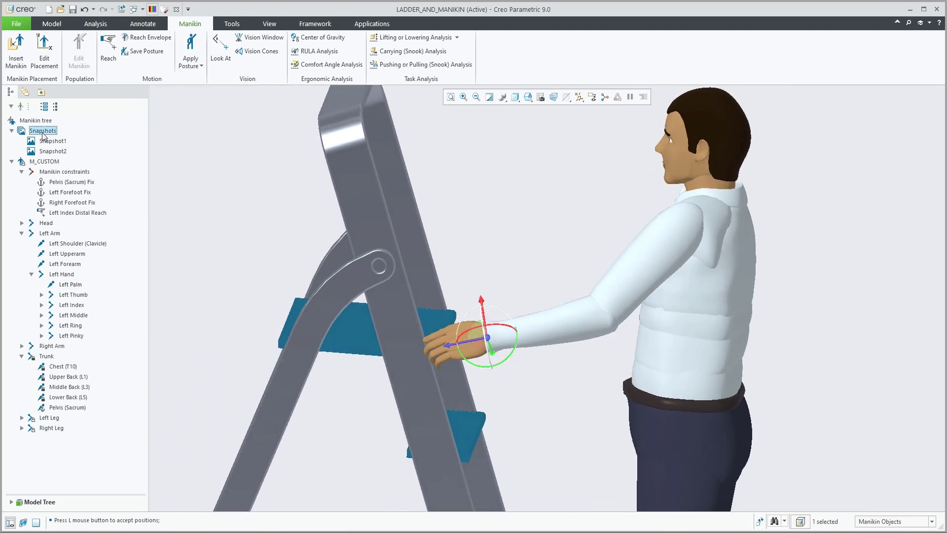
left_click(49, 101)
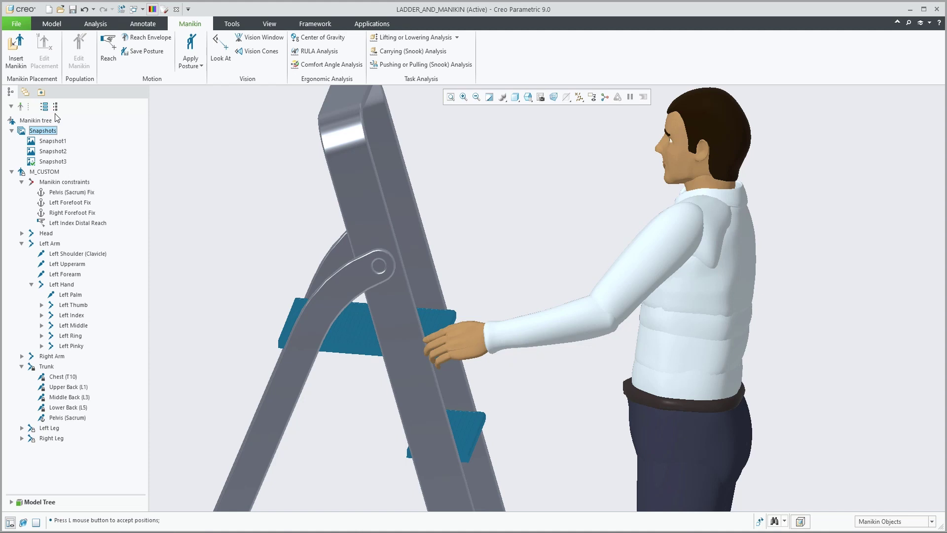
Switch between the saved poses by activating Snapshot2 and returning the manikin to Snapshot1.
left_click(51, 153)
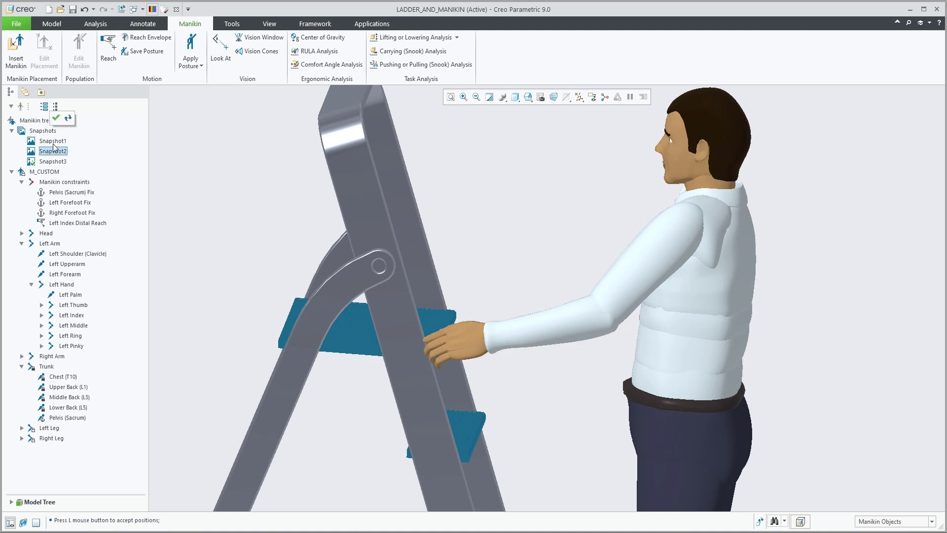
left_click(55, 119)
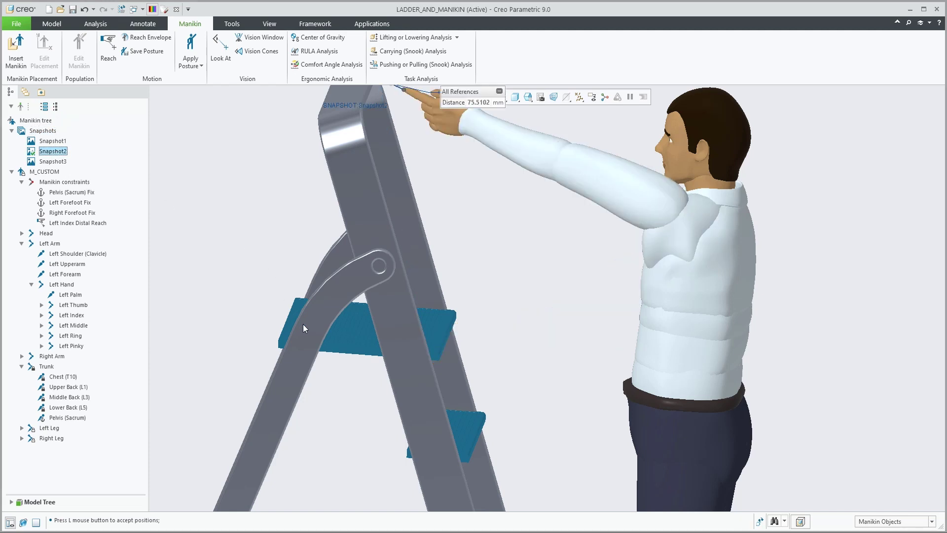
scroll(302, 331, "up", 3)
mouse_move(400, 264)
middle_mouse_down()
mouse_move(373, 254)
mouse_move(419, 250)
mouse_move(386, 260)
middle_mouse_up()
left_click(52, 141)
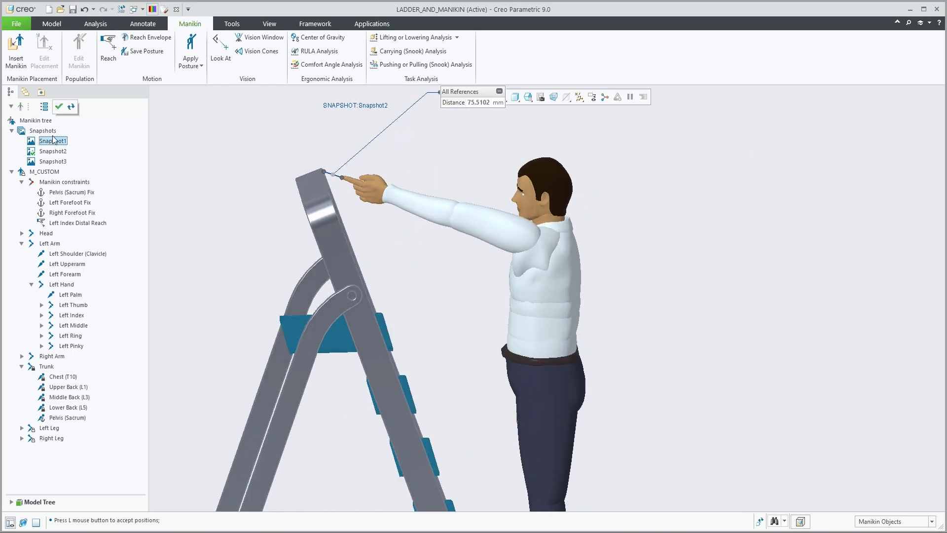
left_click(59, 105)
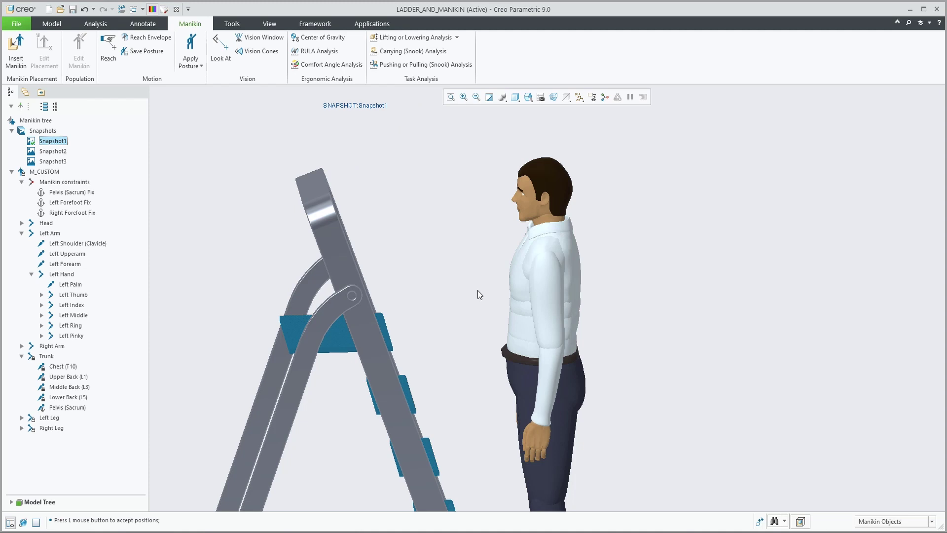
Move the whole M_CUSTOM manikin with its 3D dragger to a new position at the foot of the ladder.
scroll(484, 303, "up", 3)
middle_click_drag(489, 314, 468, 317)
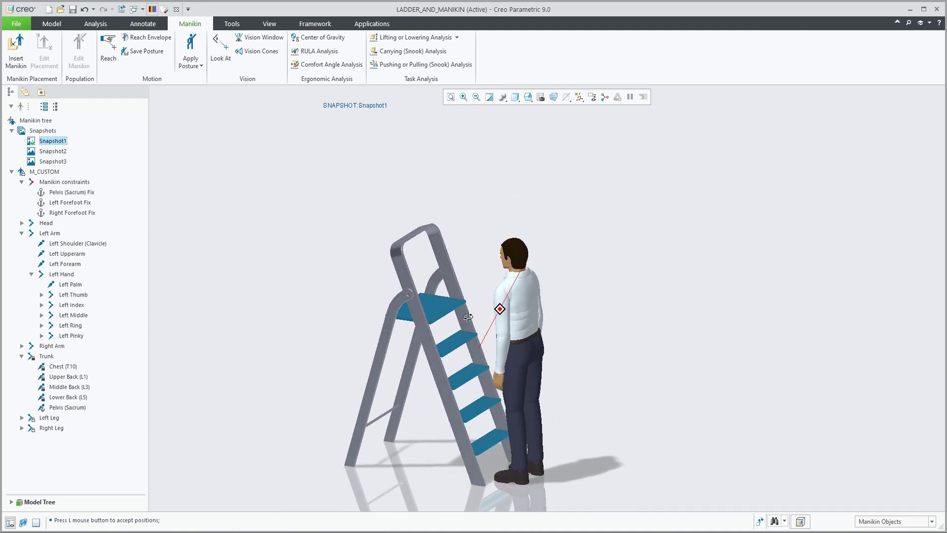
left_click(45, 172)
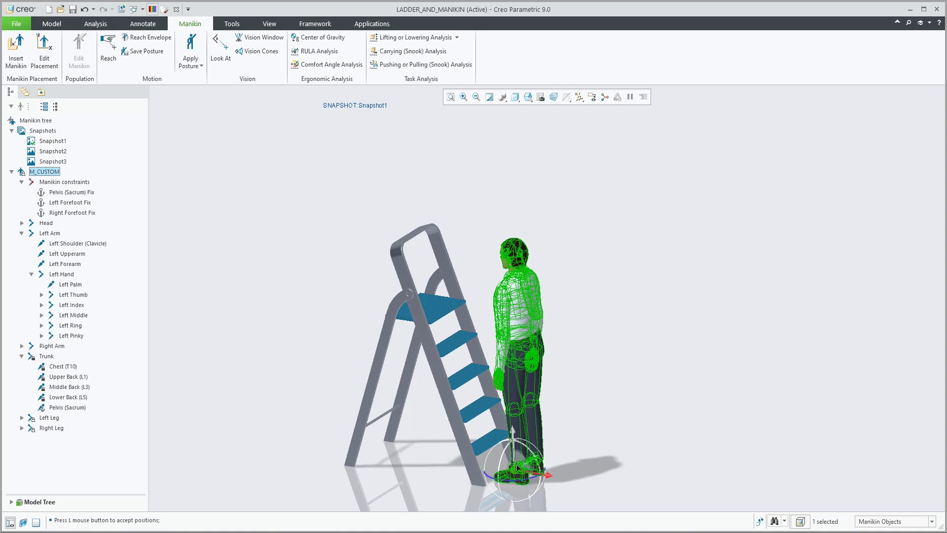
left_click_drag(515, 471, 471, 454)
Create a Reach constraint from the right index fingertip to a point on the far rail's ROUND_1 surface, just below the top platform.
middle_click_drag(472, 452, 407, 446)
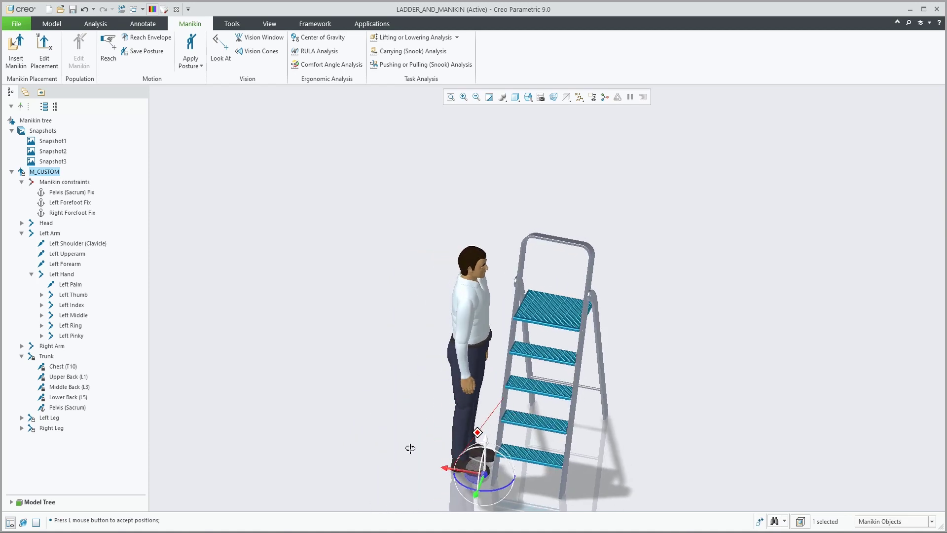
left_click(108, 47)
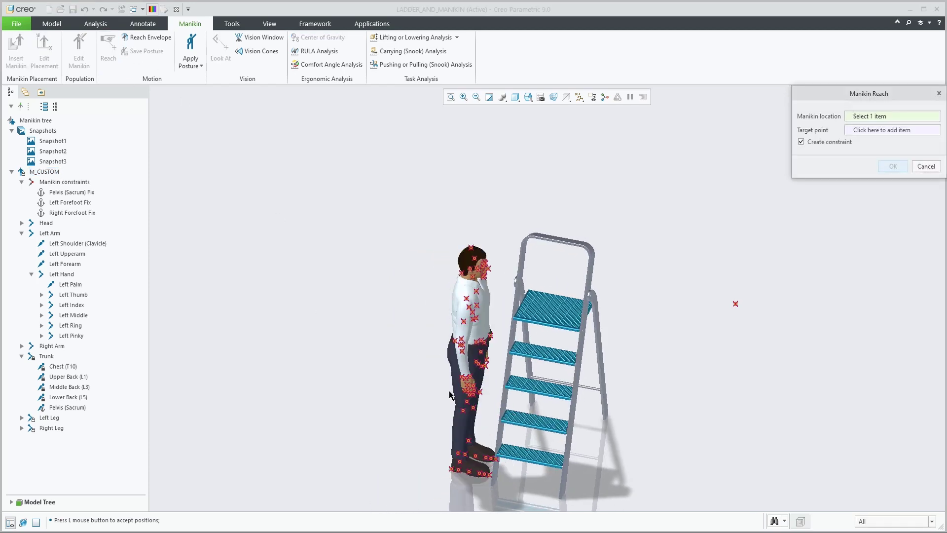
scroll(478, 401, "up", 4)
left_click(468, 391)
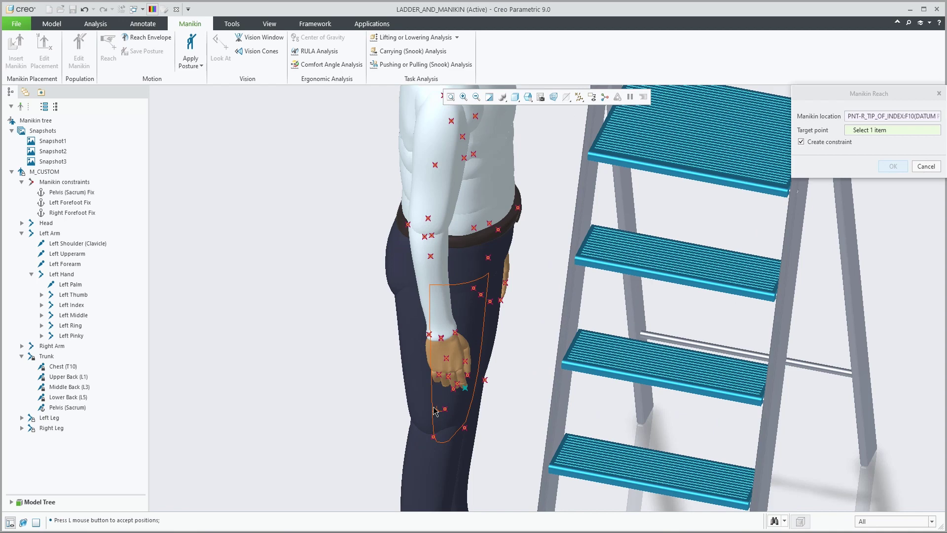
scroll(461, 400, "down", 4)
left_click(618, 316)
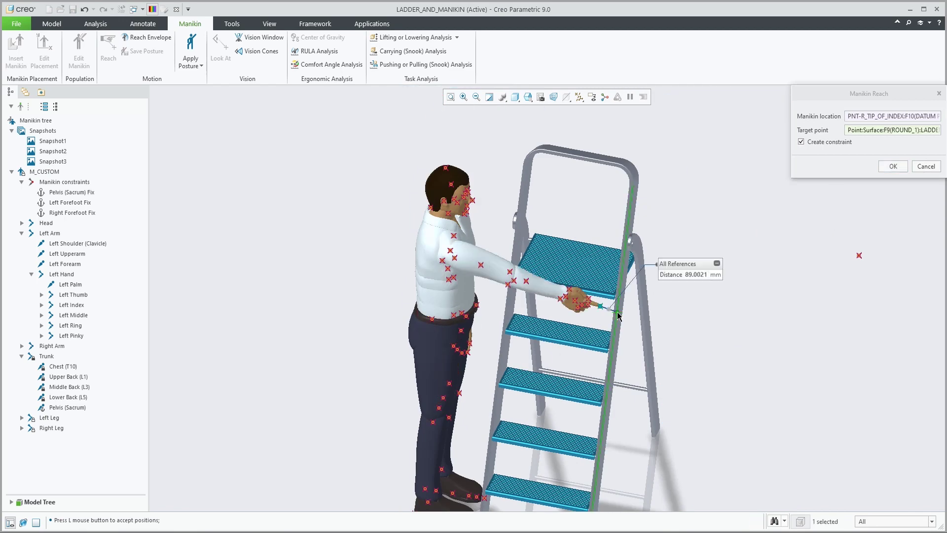
left_click(893, 167)
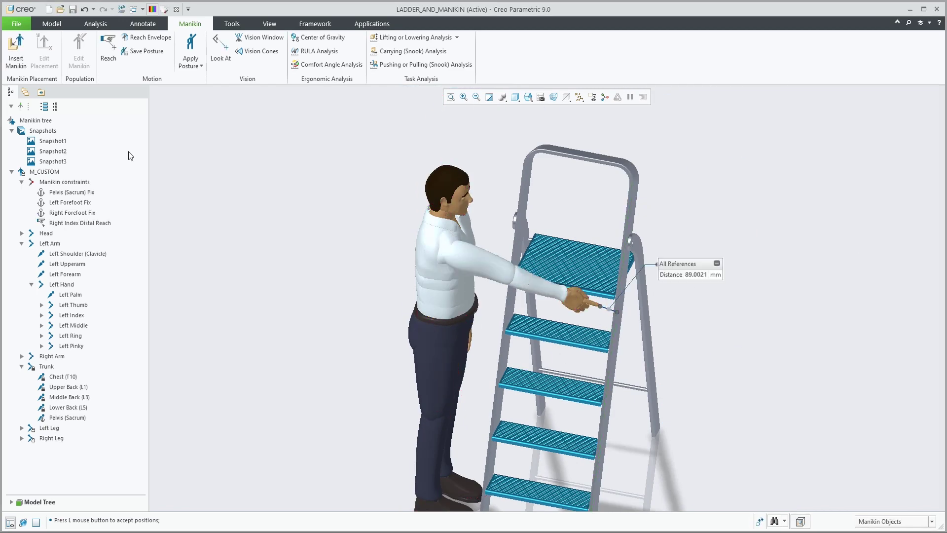
Save the right-hand reach pose as a new snapshot and activate Snapshot2.
left_click(42, 131)
left_click(41, 92)
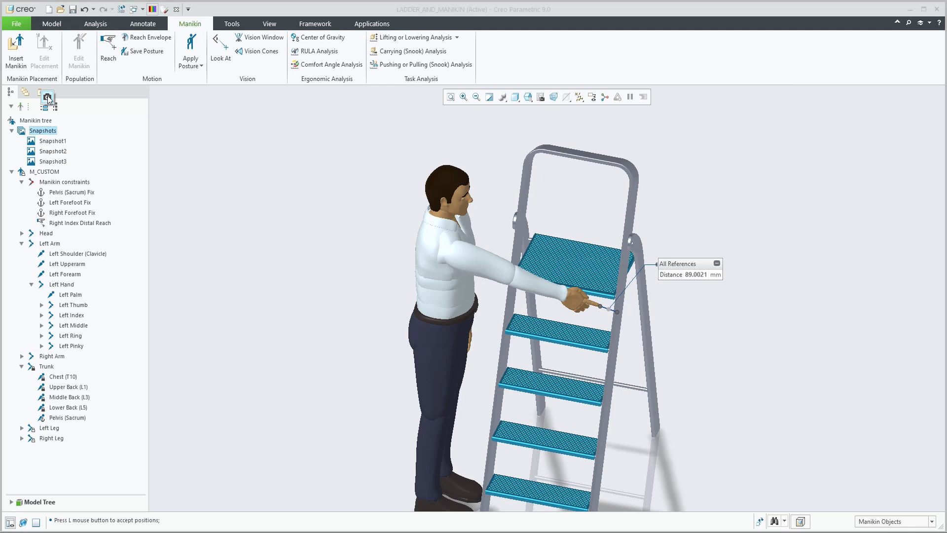
left_click(49, 142)
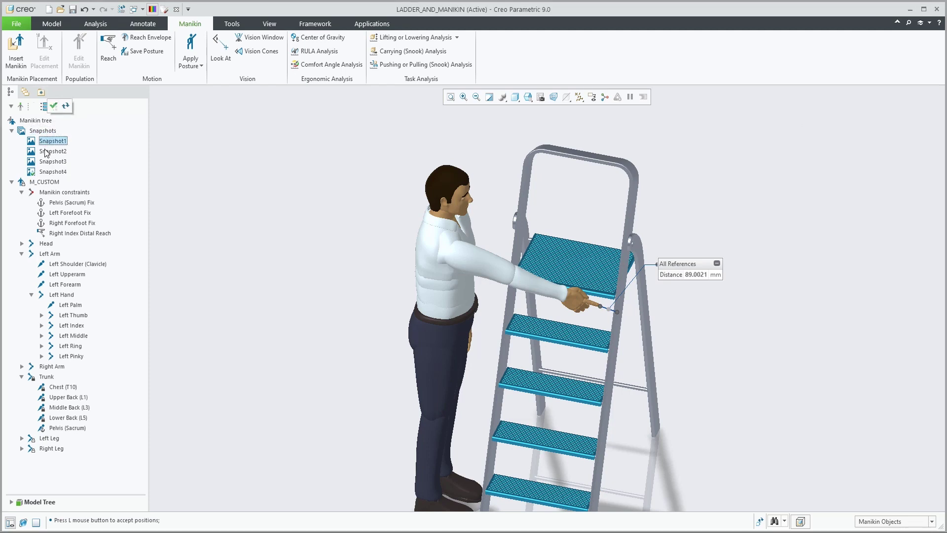
left_click(46, 152)
left_click(52, 117)
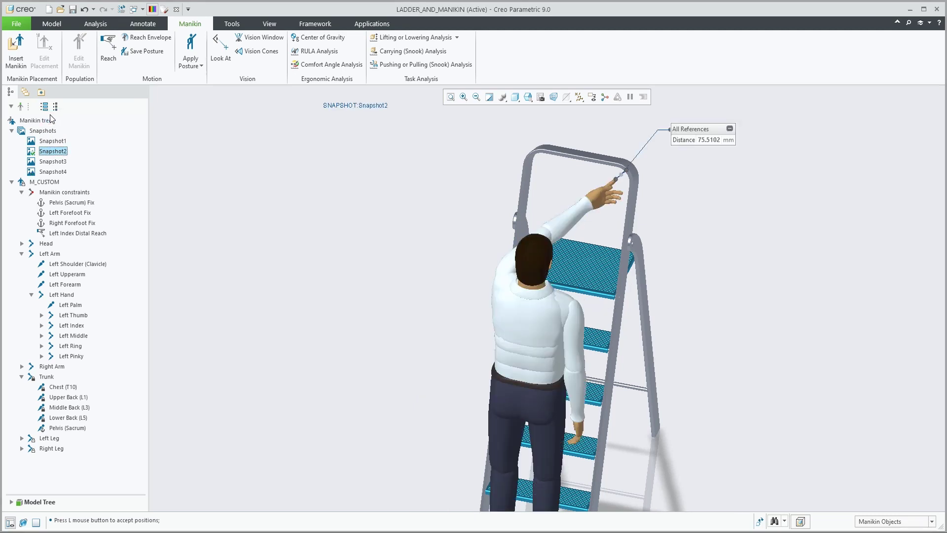
Return the manikin to its standing pose by activating Snapshot1.
mouse_move(419, 208)
middle_mouse_down()
mouse_move(455, 205)
mouse_move(607, 237)
mouse_move(536, 309)
middle_mouse_up()
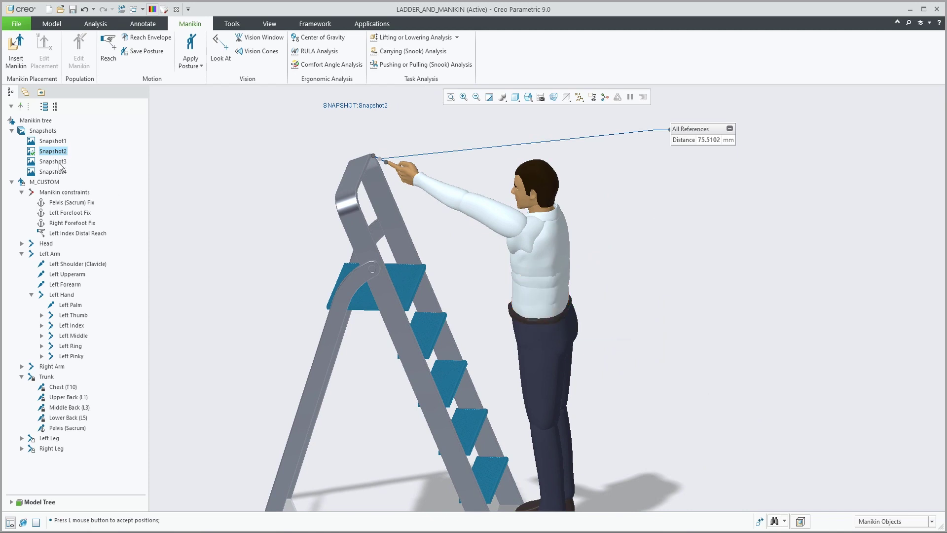
left_click(53, 141)
left_click(61, 111)
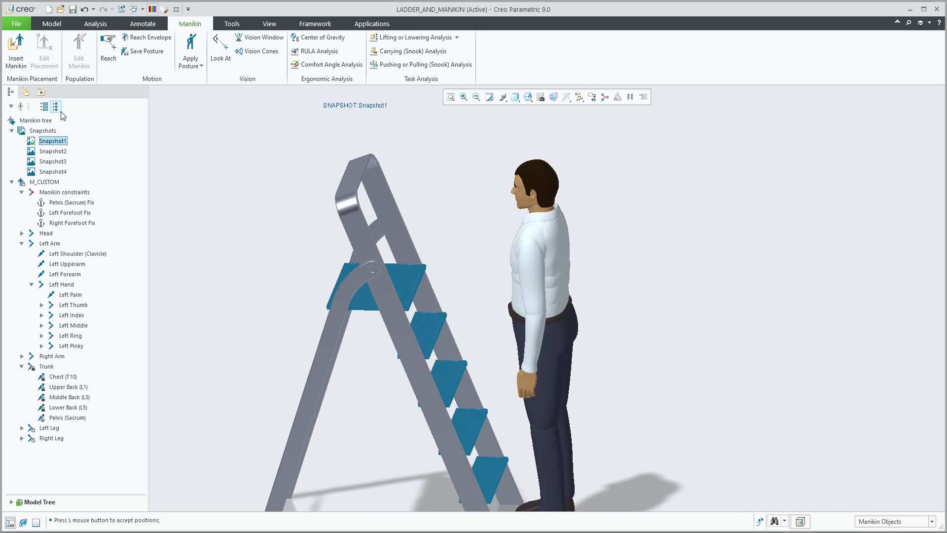
Remove the Left Forefoot Fix constraint from the M_CUSTOM manikin.
middle_click_drag(519, 415, 516, 304, "shift")
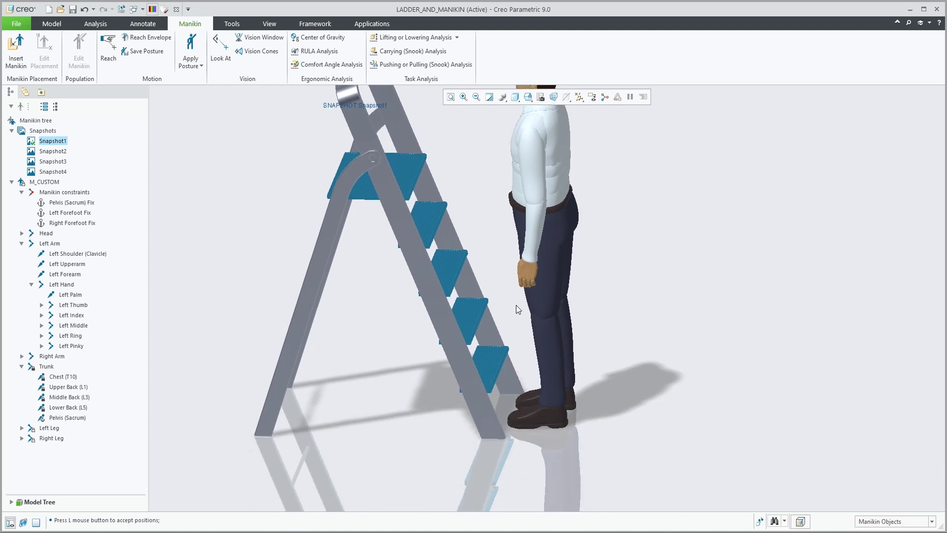
scroll(517, 307, "down", 2)
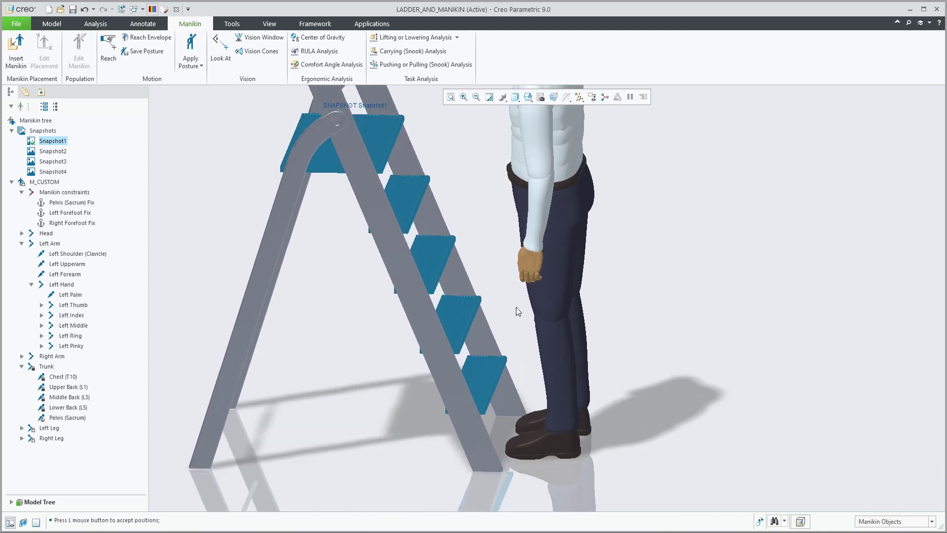
left_click(516, 447)
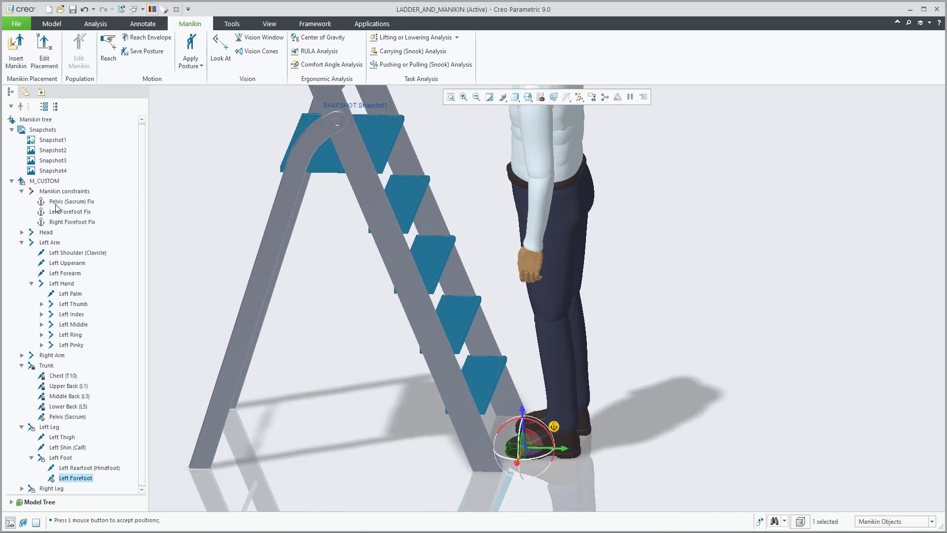
left_click(67, 212)
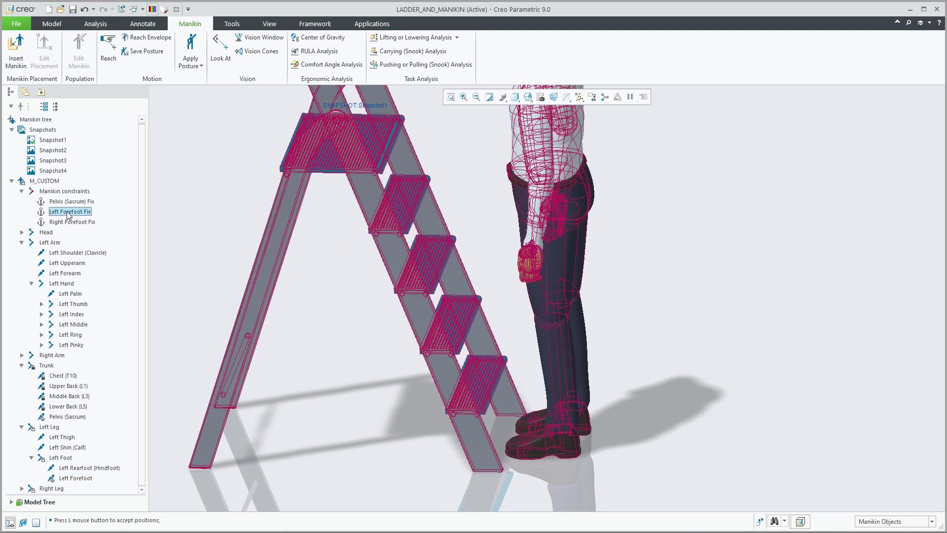
right_click(77, 214)
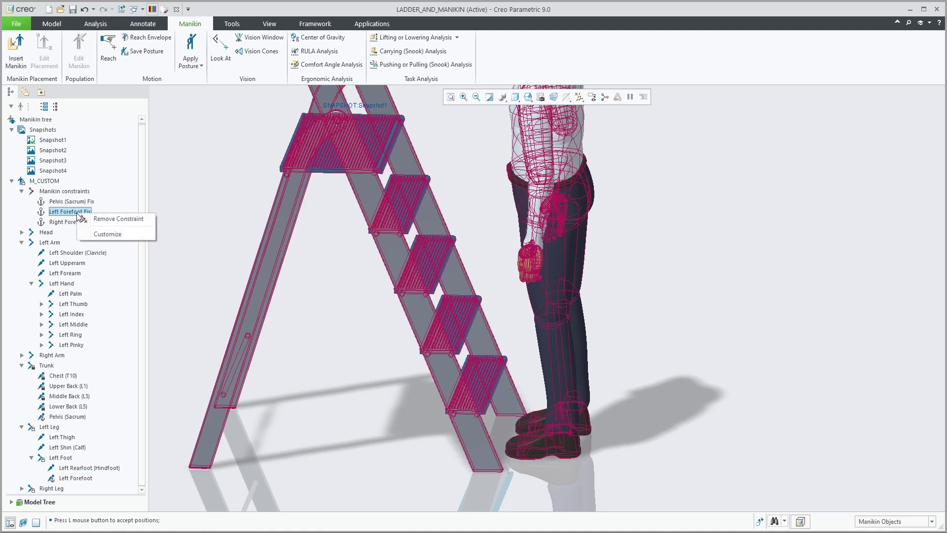
left_click(109, 223)
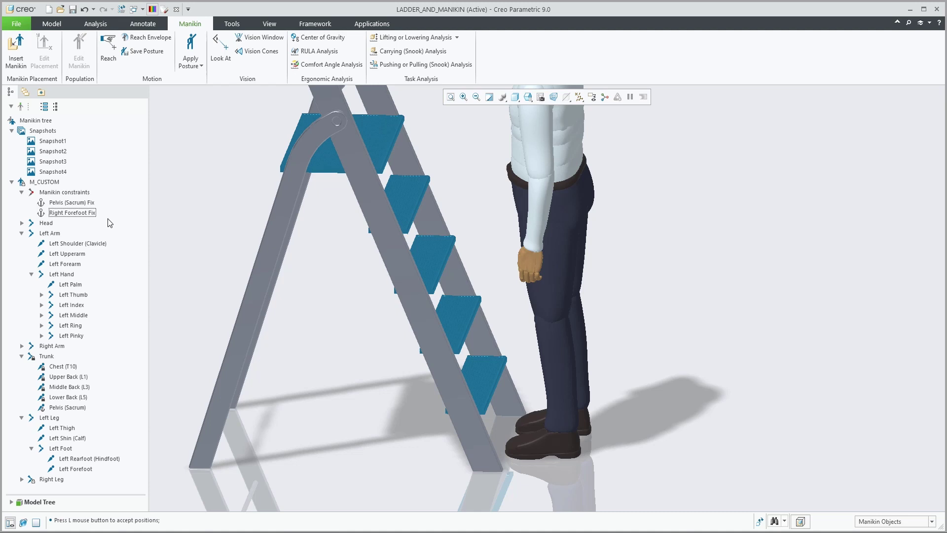
Bend the left knee by rotating the Left Shin (Calf) backwards, and raise the Left Thigh forwards toward the ladder.
left_click(556, 379)
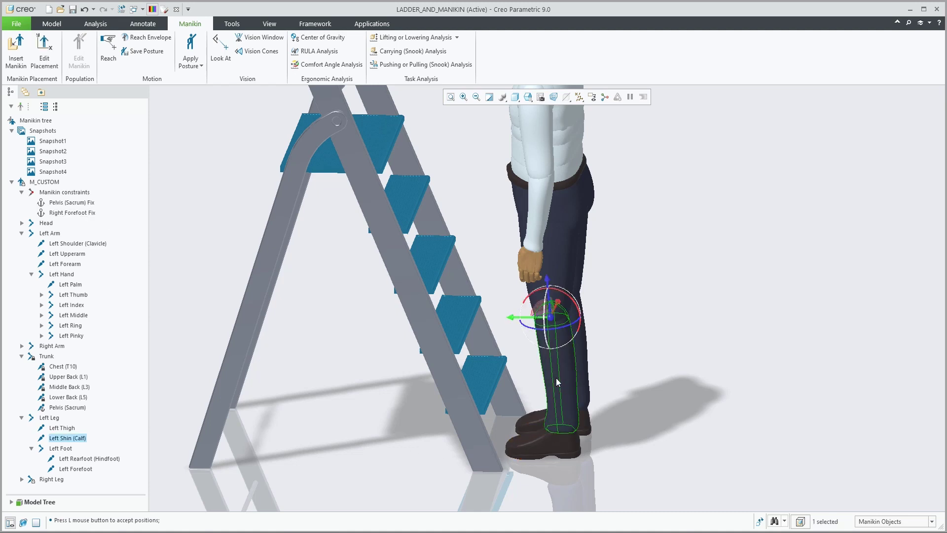
left_click_drag(571, 298, 549, 295)
left_click(556, 272)
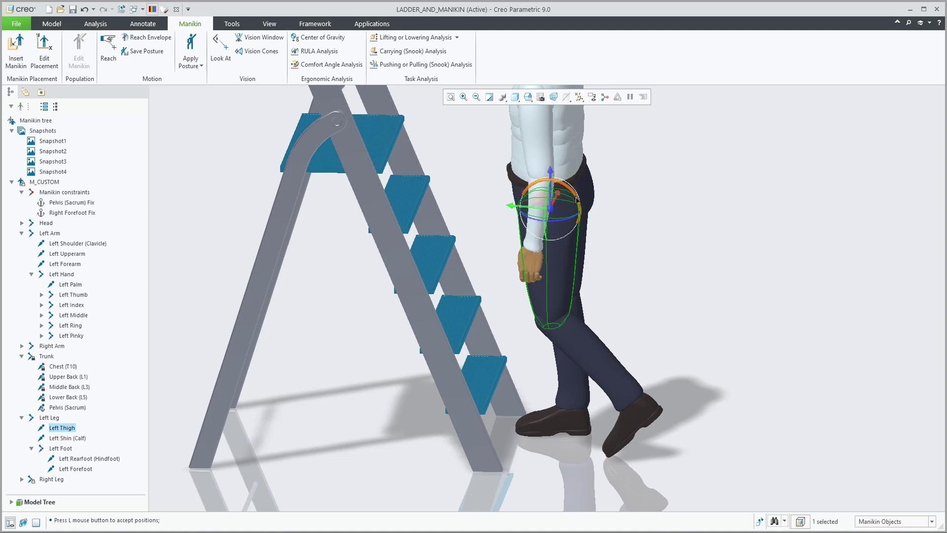
left_click_drag(575, 206, 581, 219)
Try to shift the left shin slightly toward the ladder at the knee, and undo that move.
scroll(479, 381, "up", 3)
left_click(496, 355)
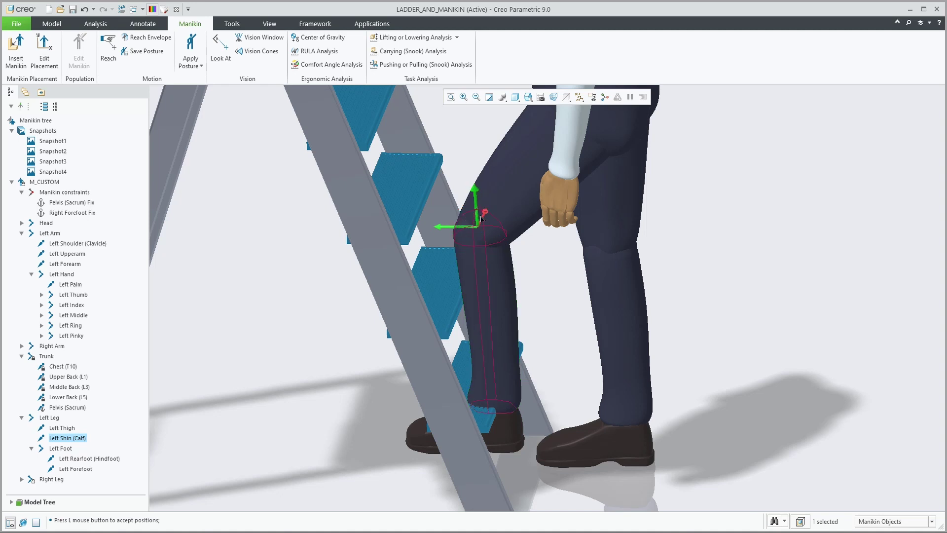
mouse_move(481, 228)
left_mouse_down()
mouse_move(480, 219)
mouse_move(476, 229)
left_mouse_up()
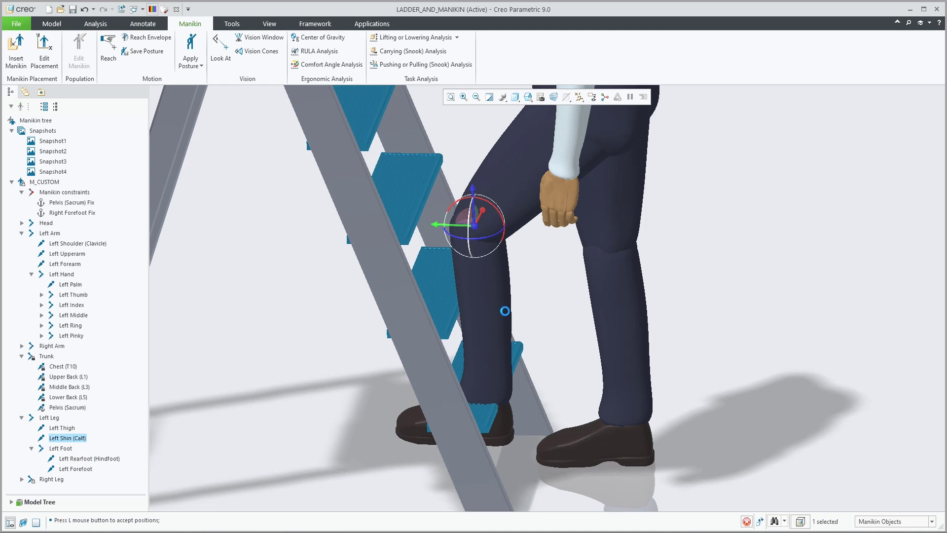
key("ctrl+z")
Lift the left foot above the ladder's lowest tread and rotate the Left Rearfoot (Hindfoot) at the ankle.
middle_click_drag(510, 323, 522, 320)
middle_click_drag(495, 349, 509, 360)
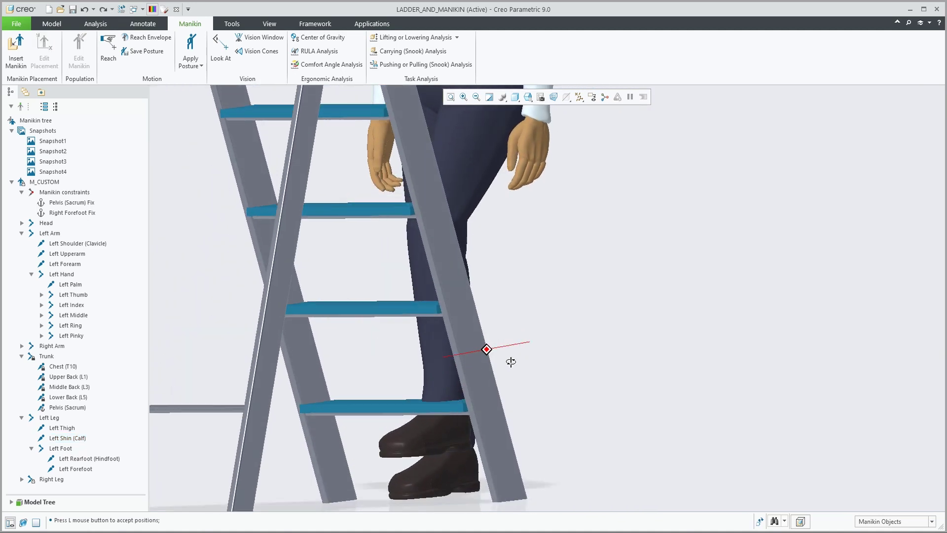
left_click(440, 440)
left_click_drag(447, 437, 456, 377)
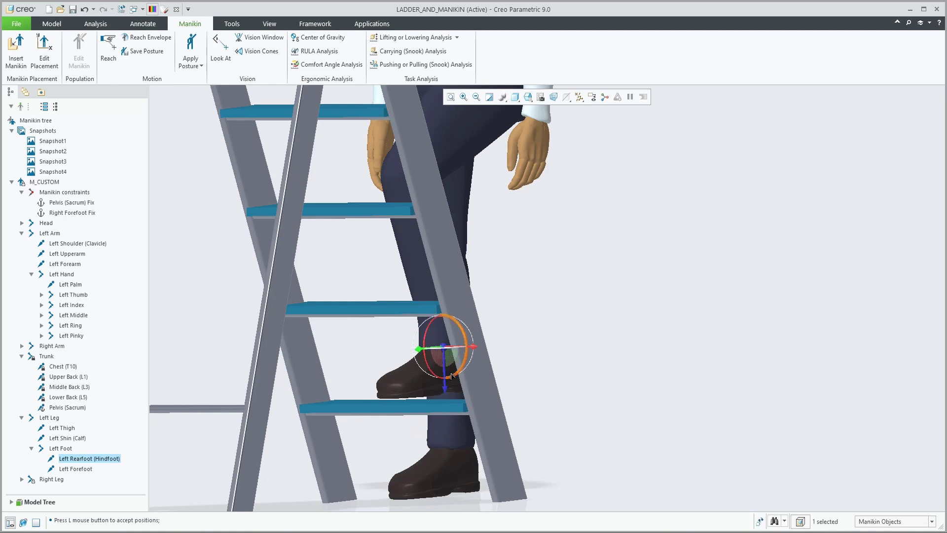
middle_click_drag(455, 377, 366, 389)
Create a Reach constraint from the left middle-of-forefoot point to the upper EXTRUDE_1 surface of the ladder's lowest tread.
scroll(504, 345, "up", 5)
left_click_drag(528, 267, 585, 298)
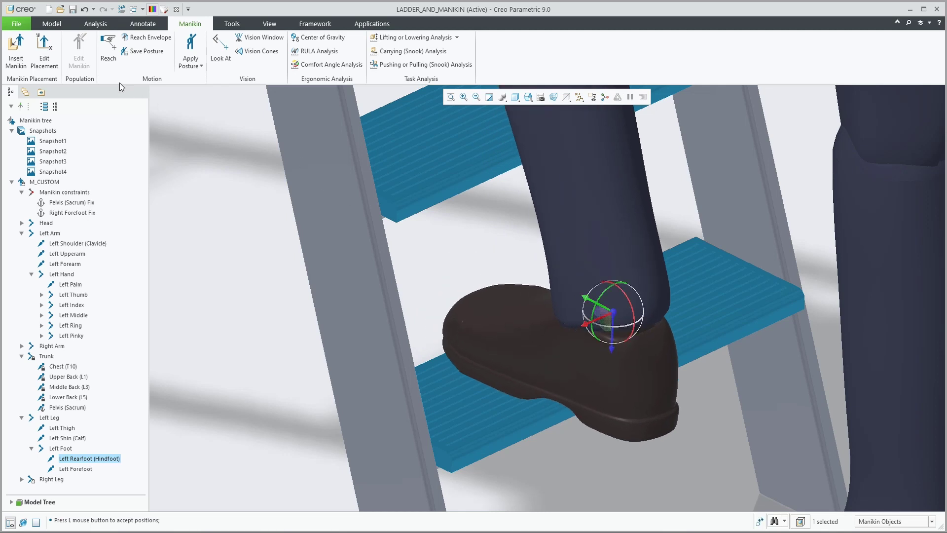
left_click(109, 51)
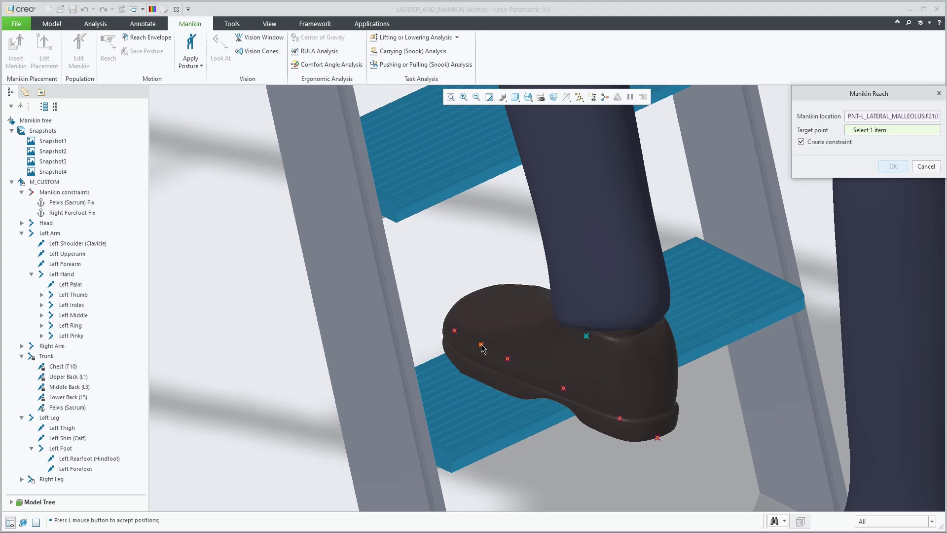
middle_click_drag(482, 348, 486, 330)
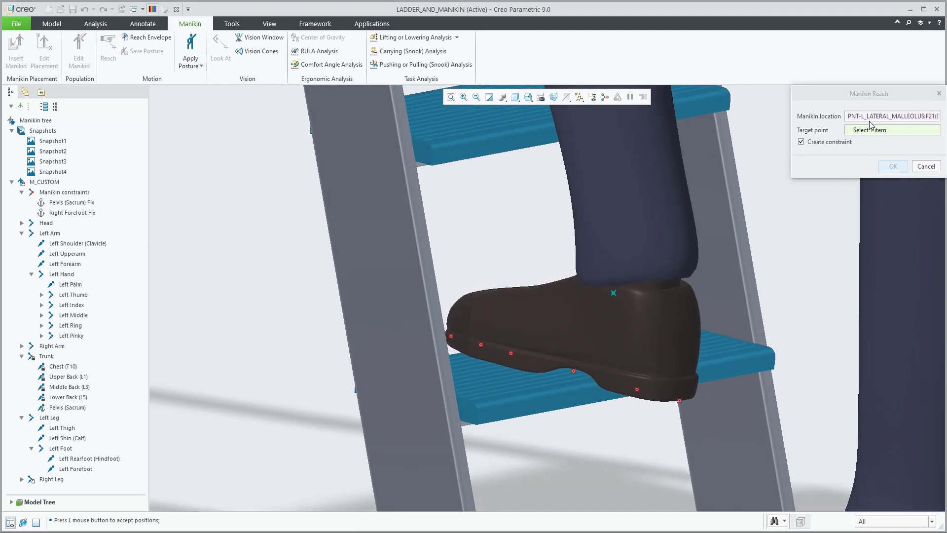
left_click(871, 116)
right_click(871, 117)
left_click(884, 121)
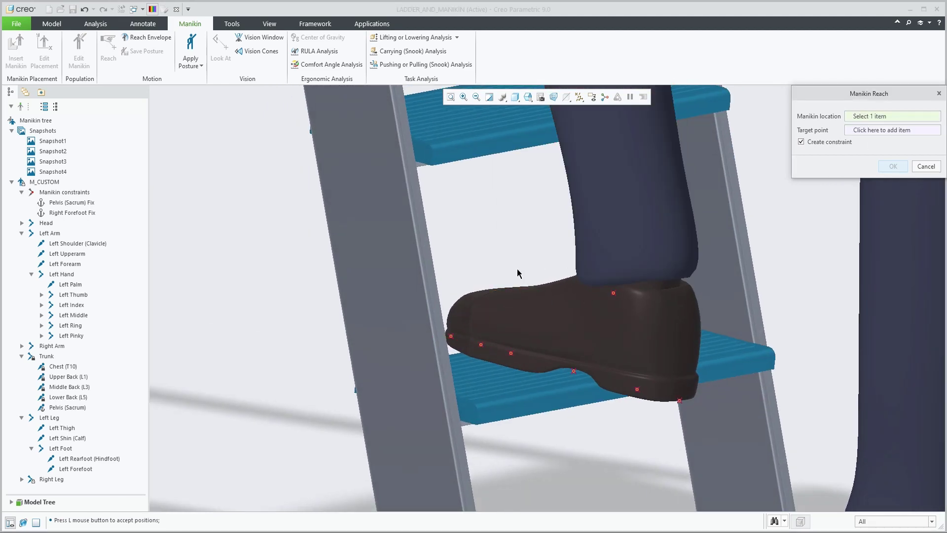
middle_click_drag(518, 268, 589, 270)
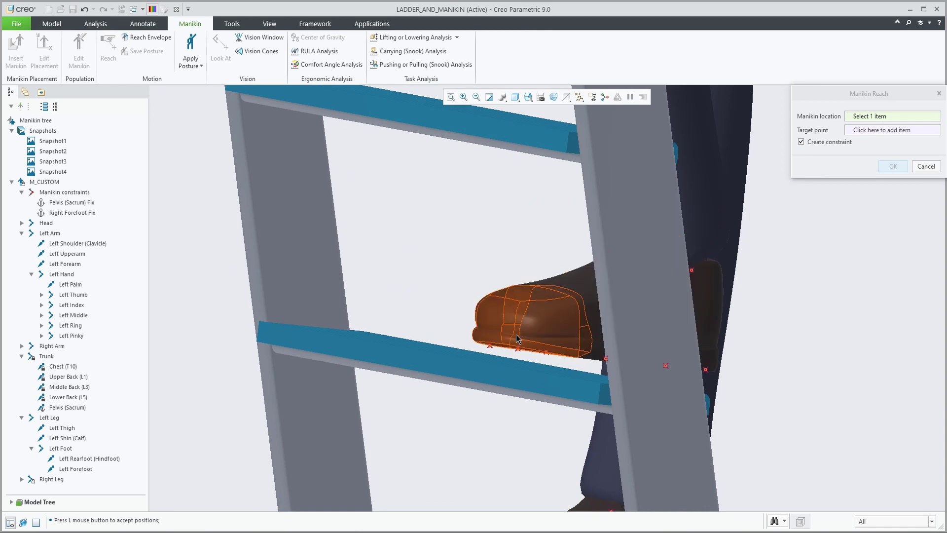
middle_click_drag(517, 334, 577, 341)
left_click(526, 342)
left_click(584, 366)
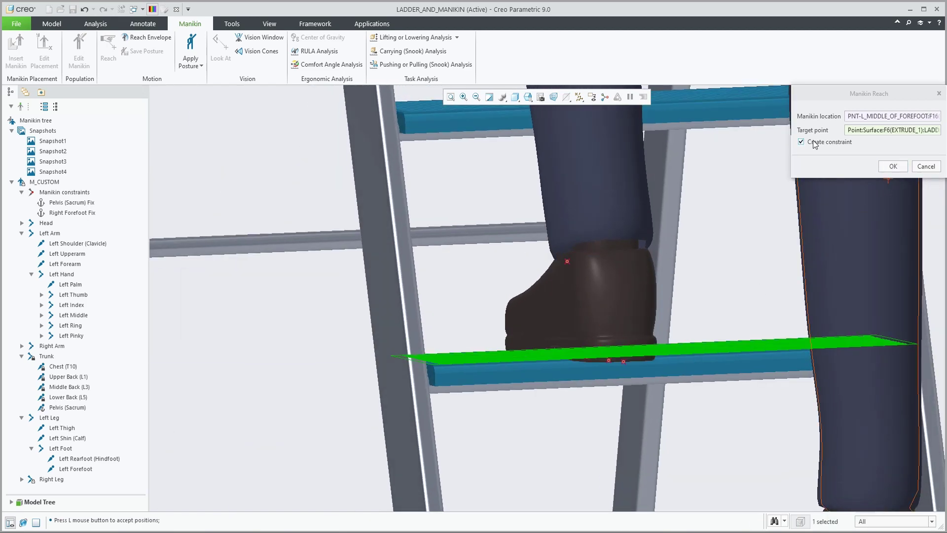
left_click(892, 167)
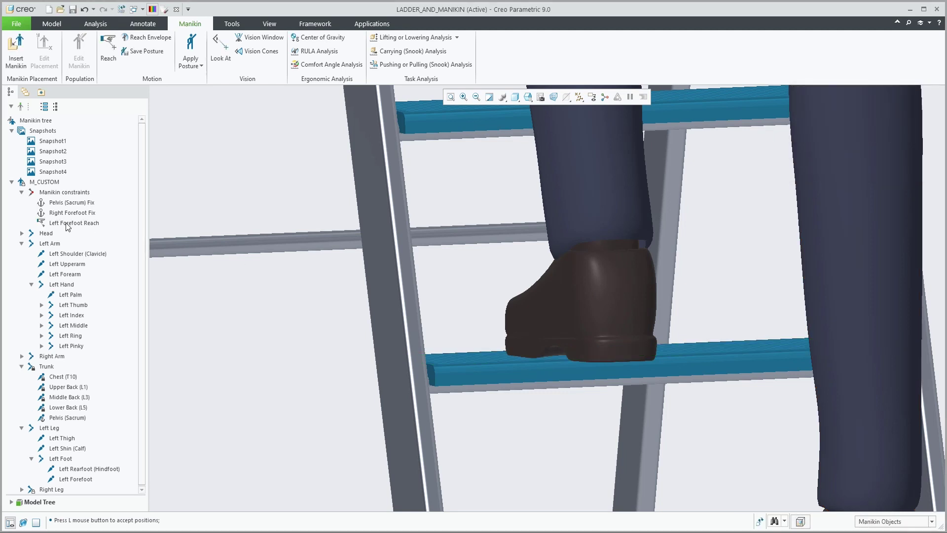
Highlight the Left Forefoot Reach references and try to move the left shin while that constraint is active.
left_click(66, 224)
scroll(437, 355, "up", 5)
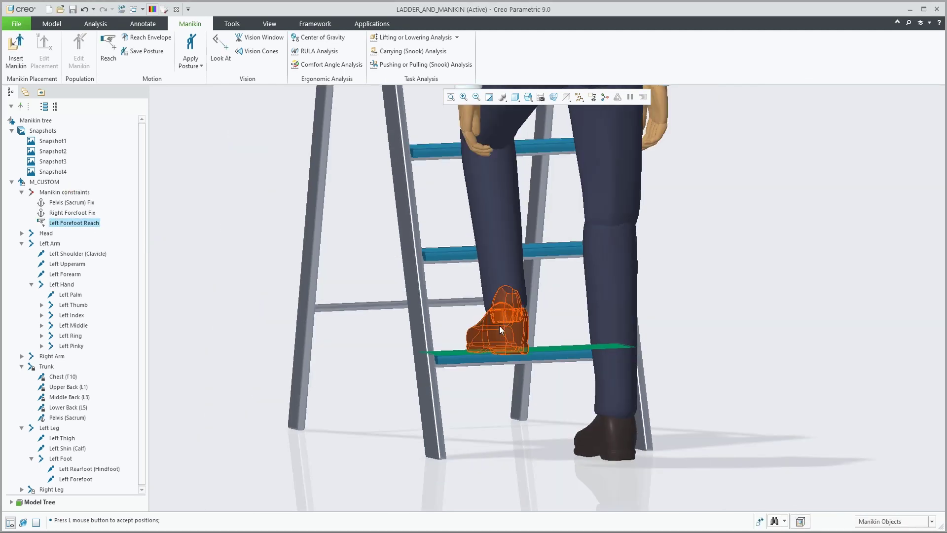
middle_click_drag(497, 324, 543, 345)
left_click(487, 427)
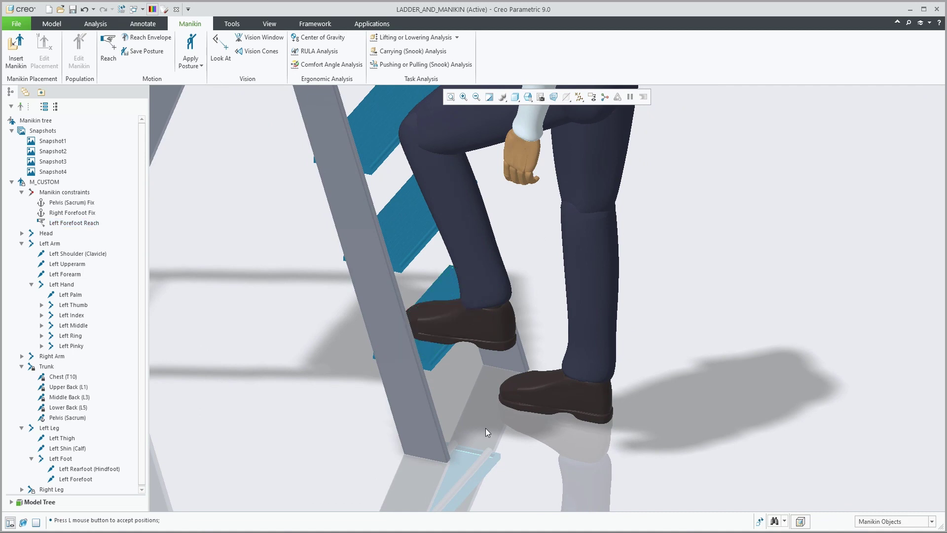
scroll(486, 427, "up", 2)
left_click(448, 232)
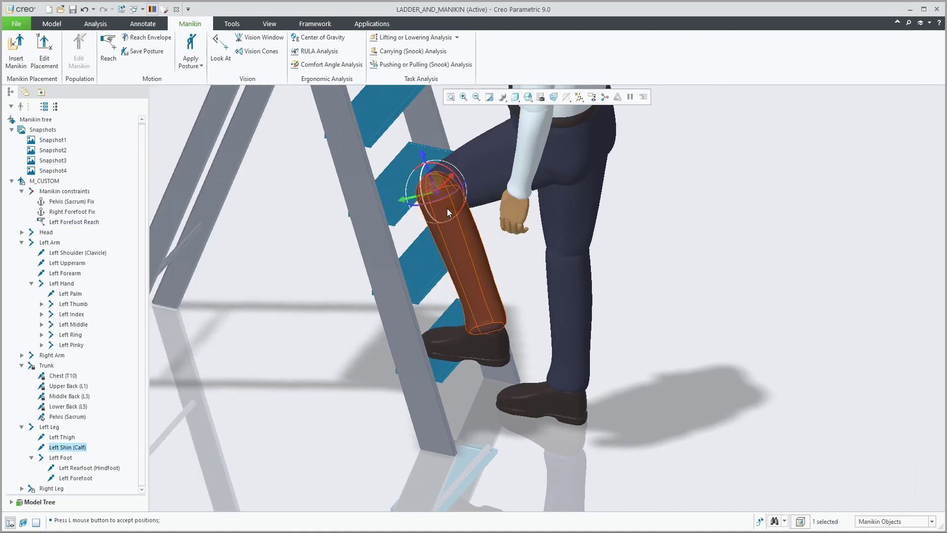
mouse_move(439, 195)
left_mouse_down()
mouse_move(435, 166)
mouse_move(417, 154)
mouse_move(435, 198)
mouse_move(448, 196)
left_mouse_up()
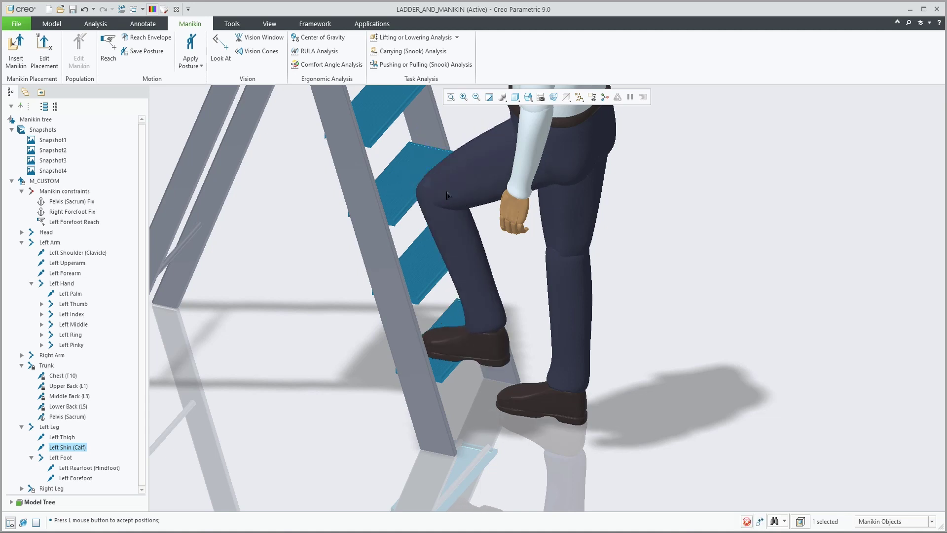
Disable the Left Forefoot Reach constraint and try moving the left shin without it.
left_click(69, 223)
right_click(68, 224)
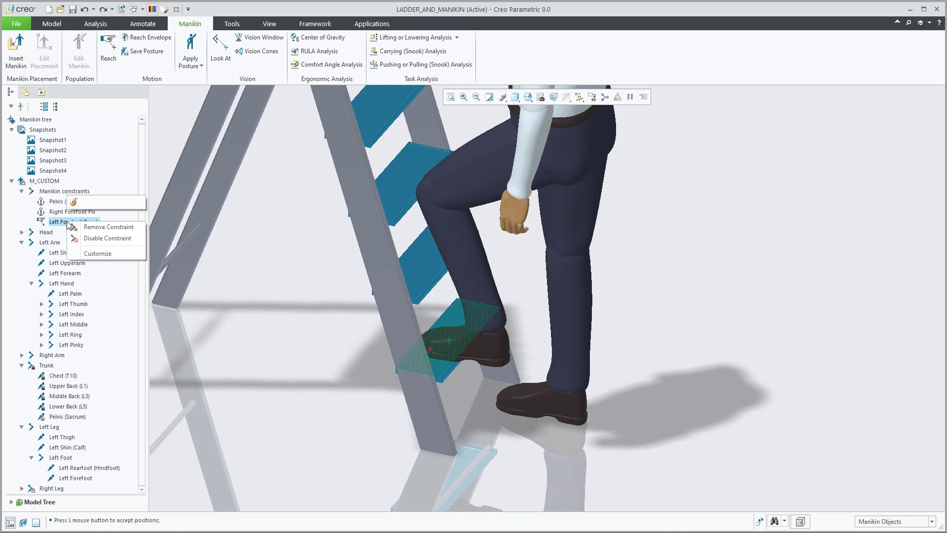
left_click(95, 239)
left_click(443, 223)
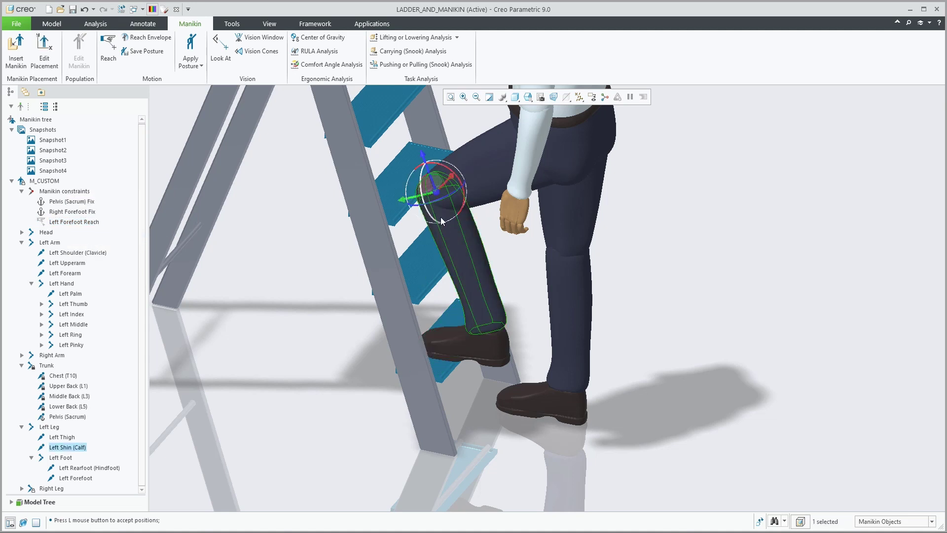
left_click_drag(439, 190, 438, 174)
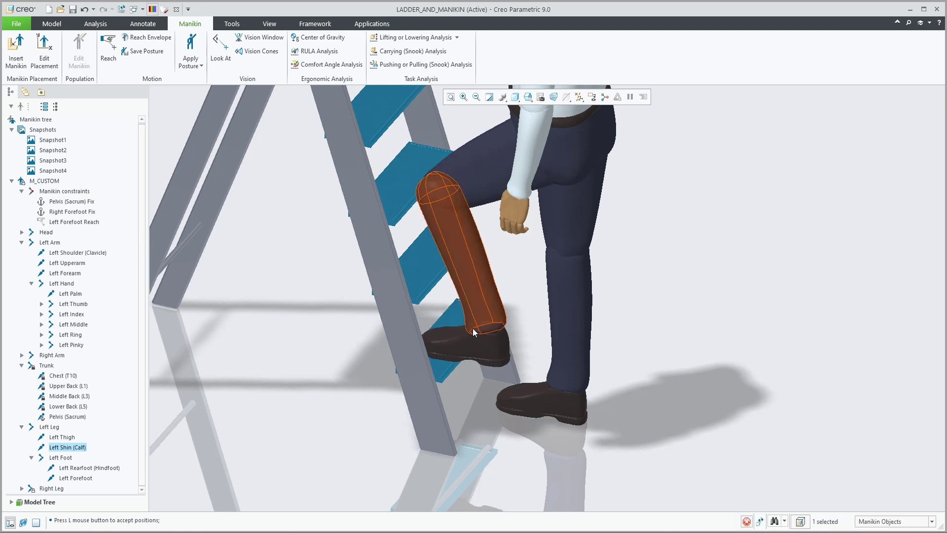
Fix the Left Rearfoot (Hindfoot) segment in place on the lowest tread.
left_click(475, 349)
right_click(476, 352)
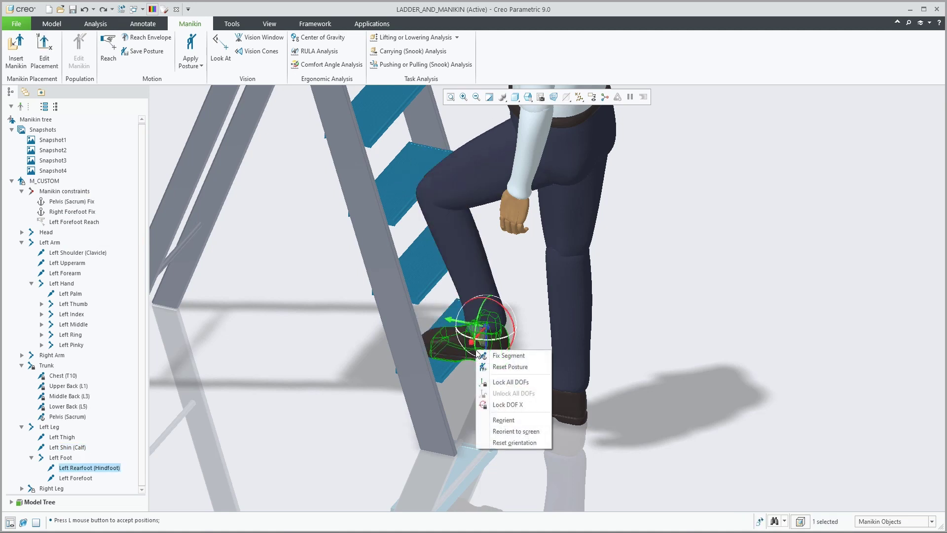
left_click(532, 357)
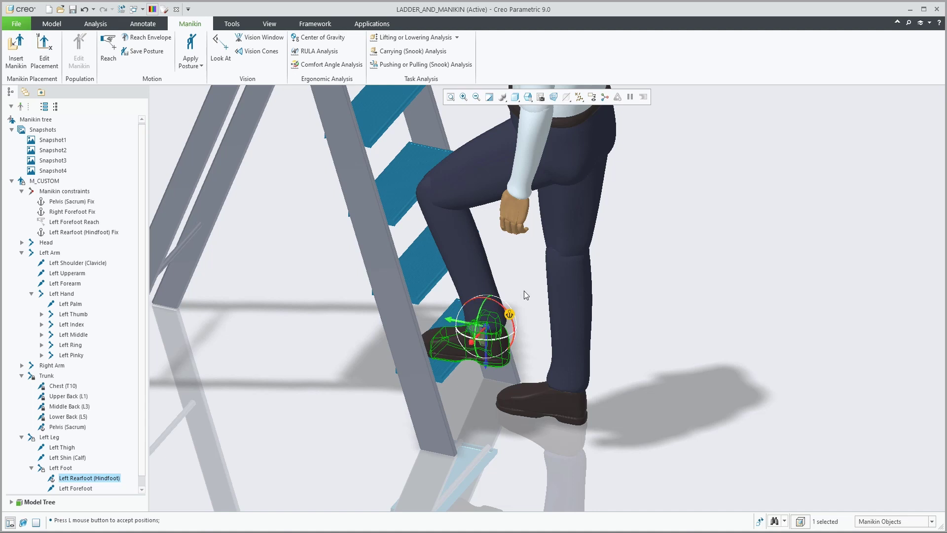
Move the Left Shin (Calf) at the knee to lower the bent left knee while the rearfoot is fixed.
left_click(458, 224)
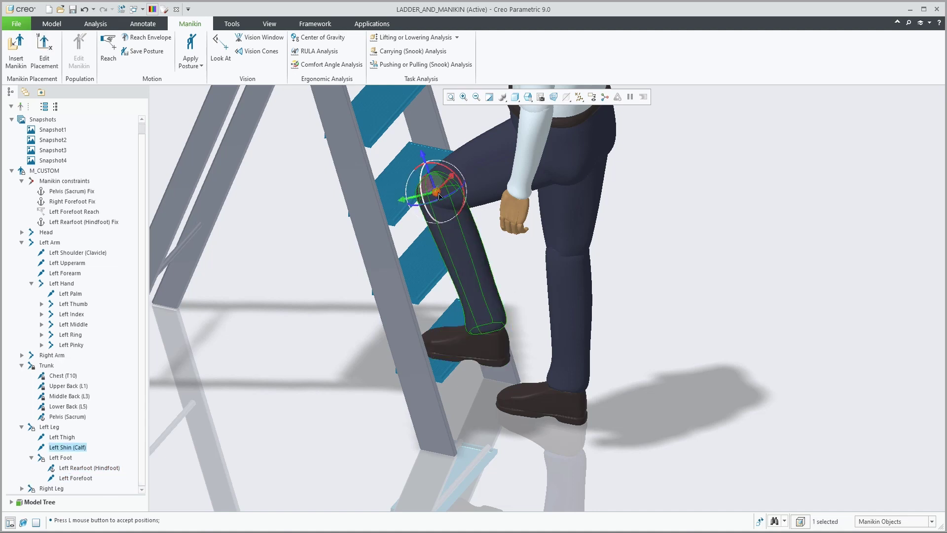
mouse_move(447, 199)
left_mouse_down()
mouse_move(438, 189)
mouse_move(432, 249)
mouse_move(450, 167)
mouse_move(444, 197)
left_mouse_up()
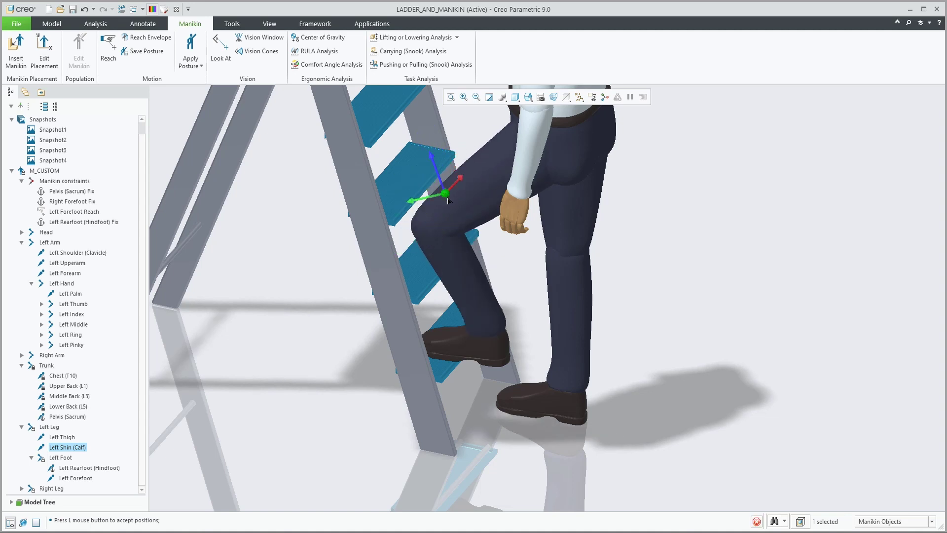
Accept the left shin position and remove the Left Rearfoot (Hindfoot) Fix constraint from the manikin.
left_click(502, 292)
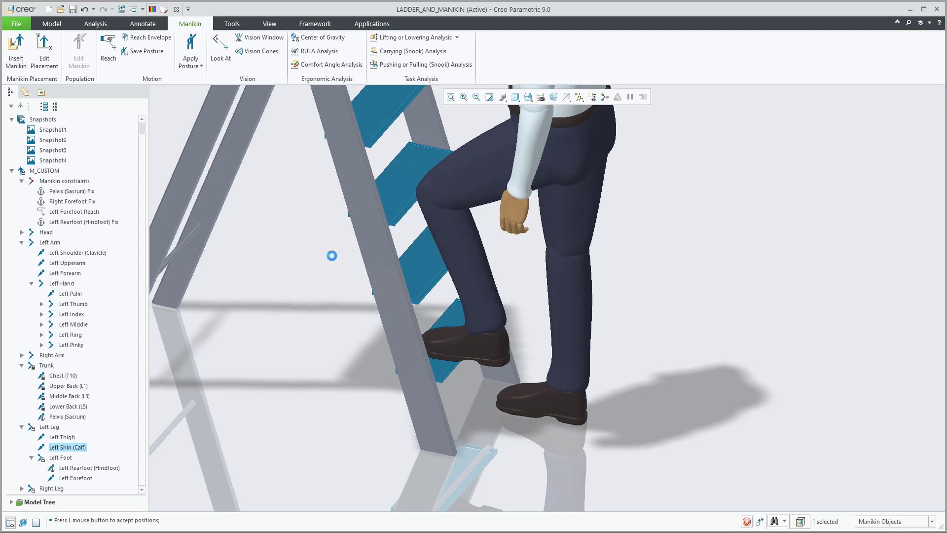
left_click(82, 223)
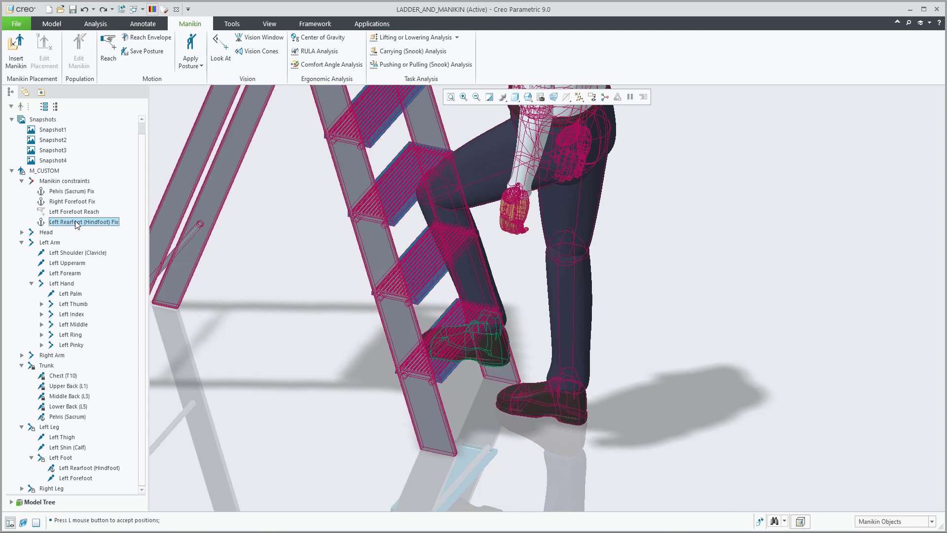
left_click(297, 289)
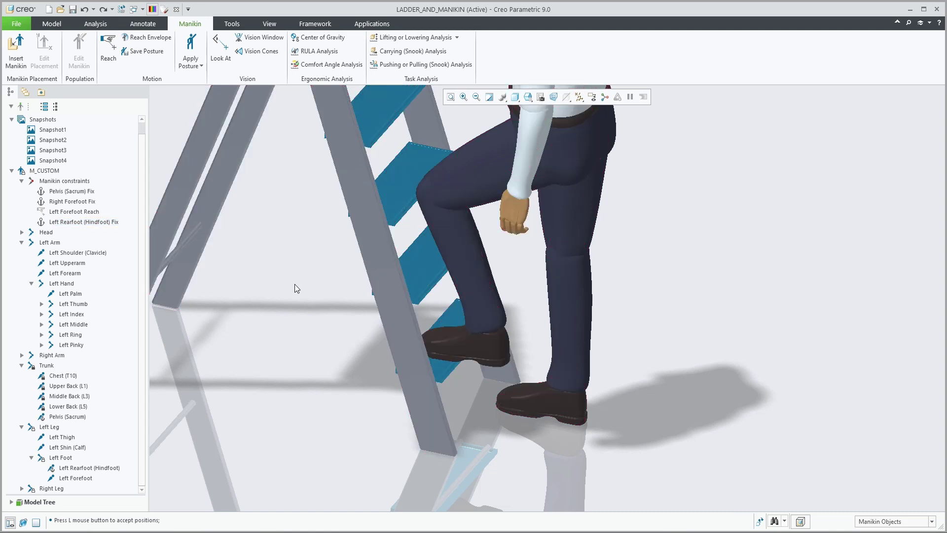
left_click(82, 223)
right_click(82, 226)
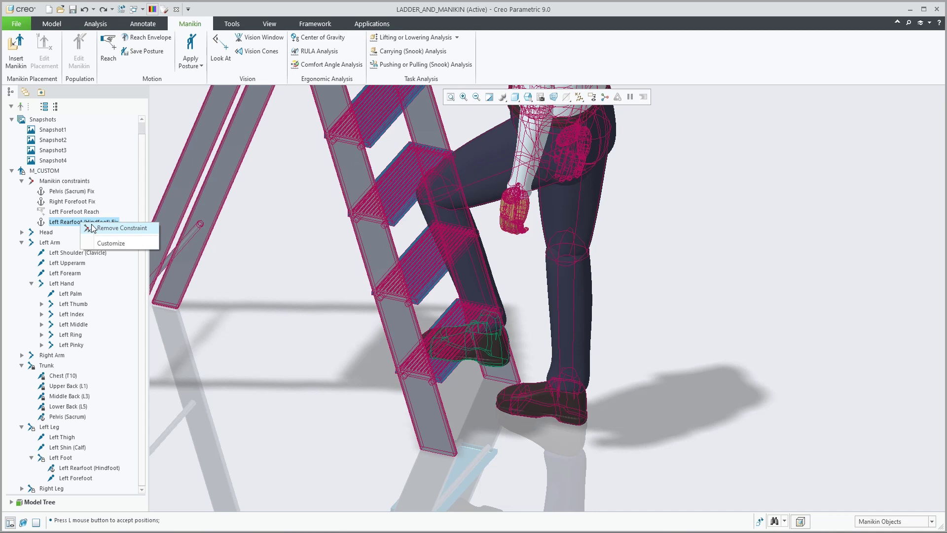
left_click(118, 228)
Enable the Left Forefoot Reach constraint and try to move the Left Shin (Calf) at the knee.
left_click(73, 222)
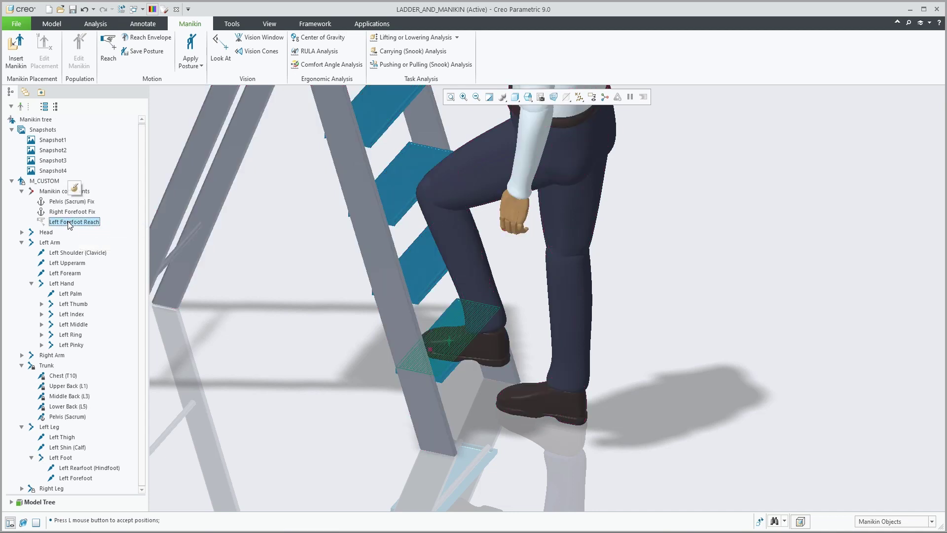
right_click(84, 223)
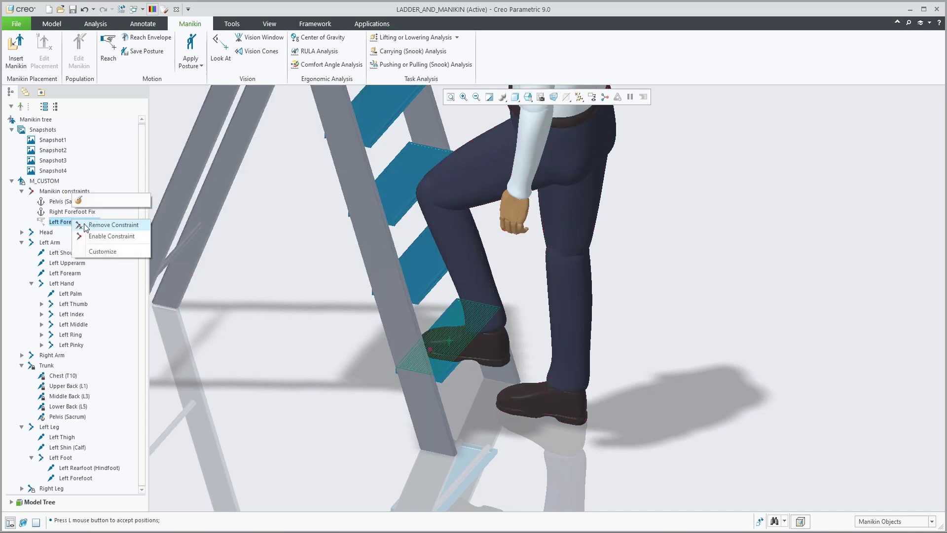
left_click(91, 237)
left_click(451, 234)
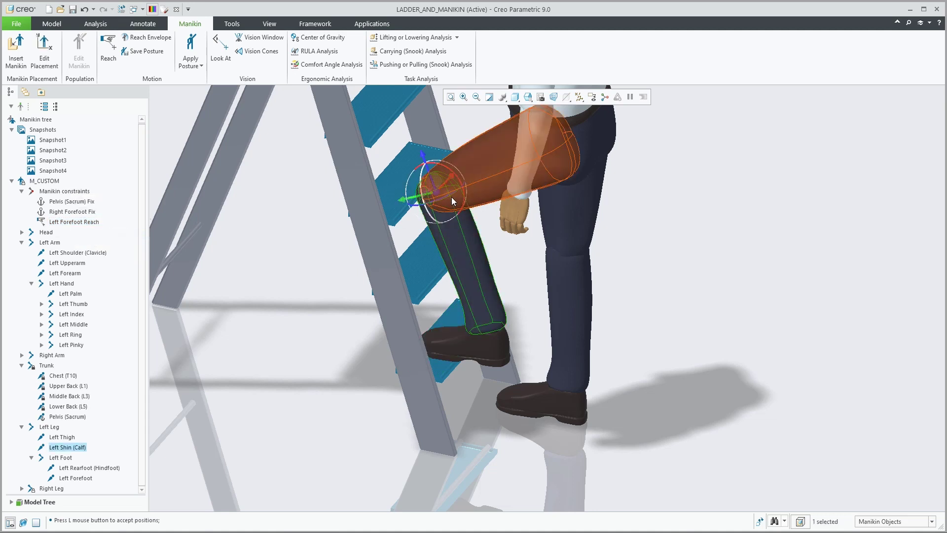
left_click_drag(442, 190, 443, 164)
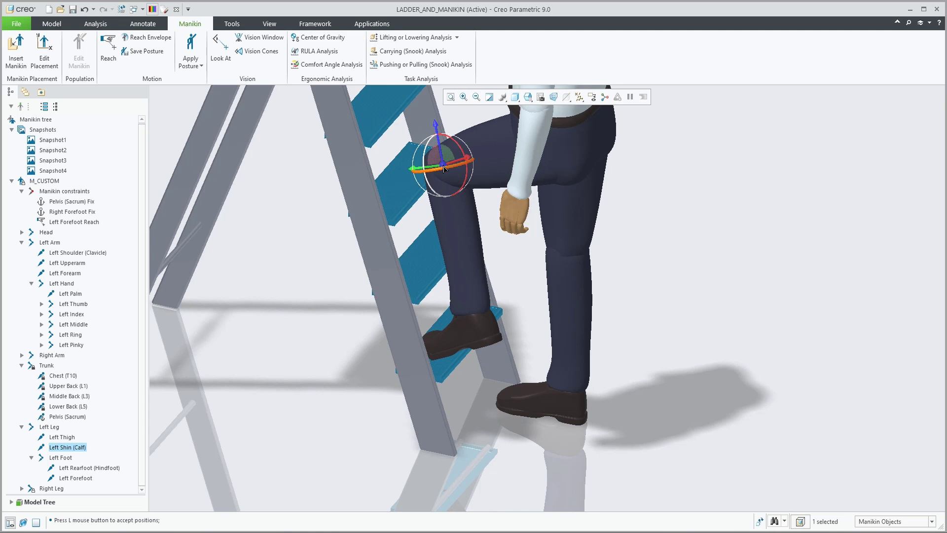
left_click(315, 248)
Save the manikin's current pose, with the left foot on the lowest tread, as a new snapshot.
left_click(38, 133)
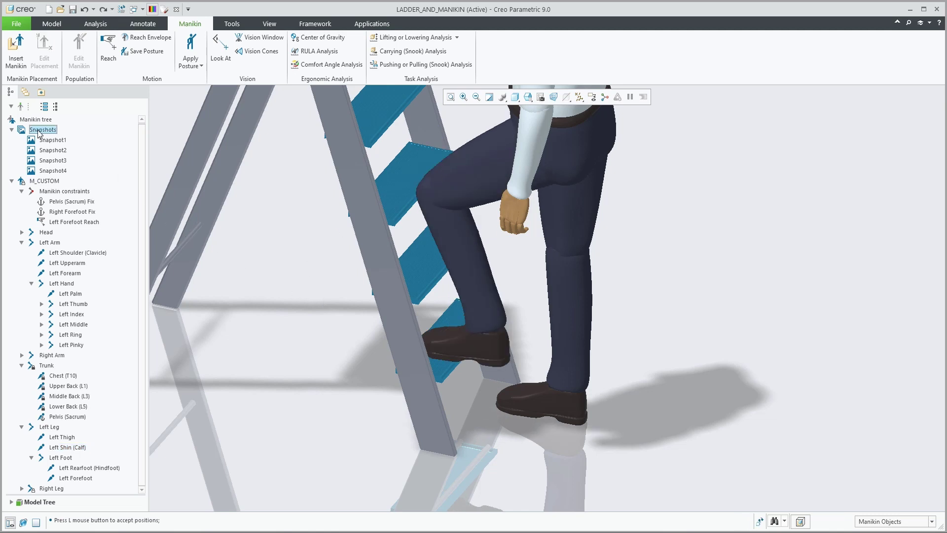
left_click(44, 96)
scroll(457, 399, "up", 5)
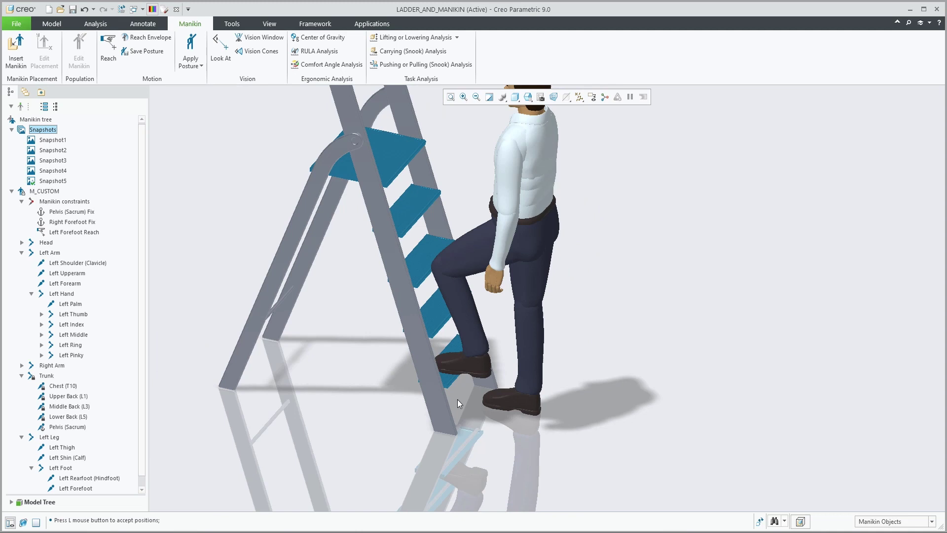
Switch the manikin to the Snapshot3 pose and return it to Snapshot5.
left_click(50, 162)
left_click(57, 128)
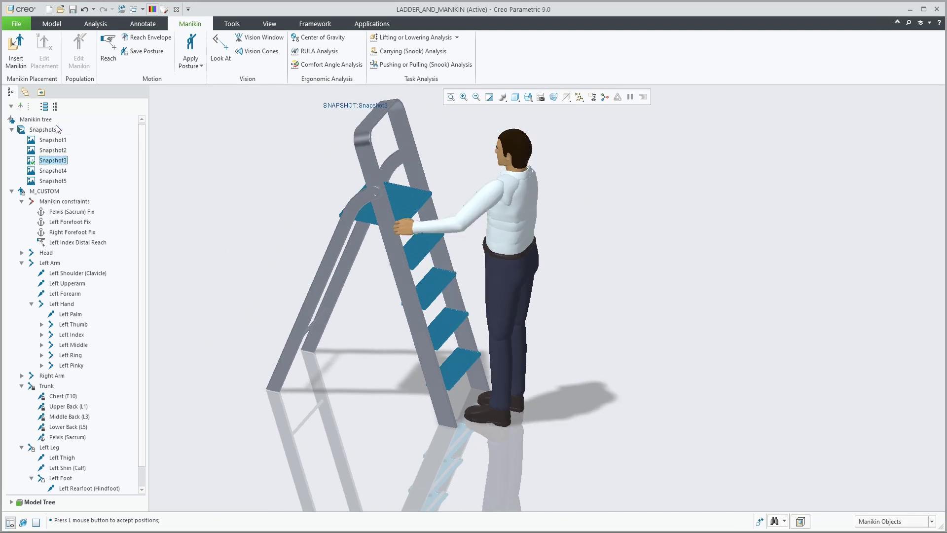
left_click(48, 181)
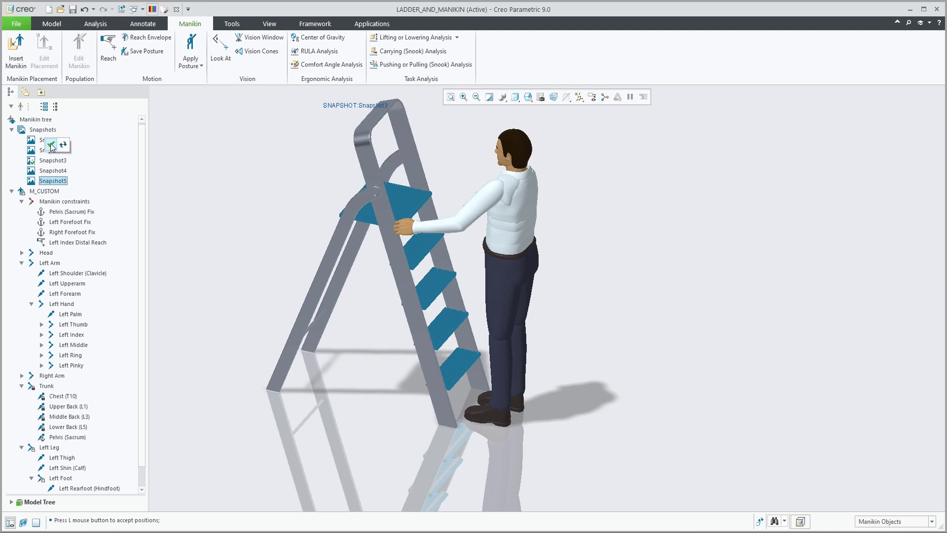
left_click(52, 144)
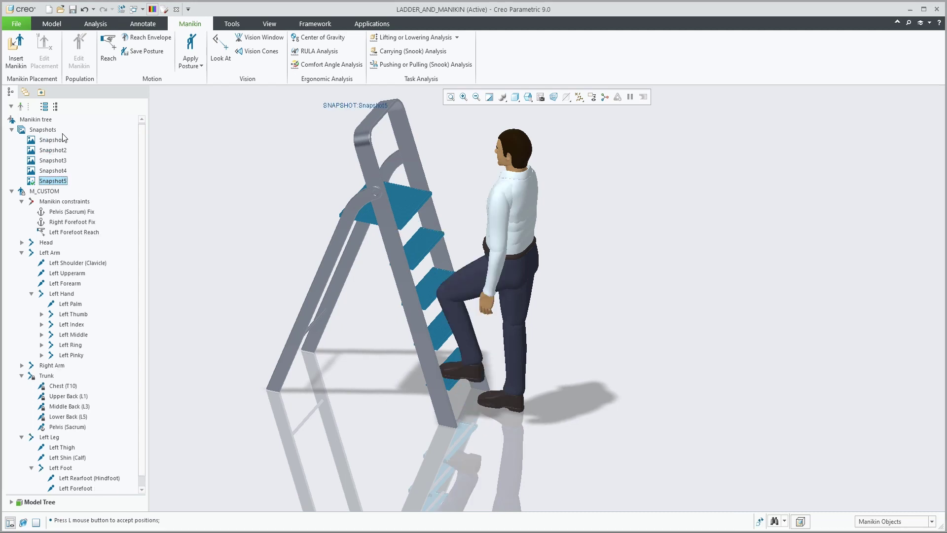
Start a Look At for M_CUSTOM and turn on the axis display for its line of sight.
left_click(221, 49)
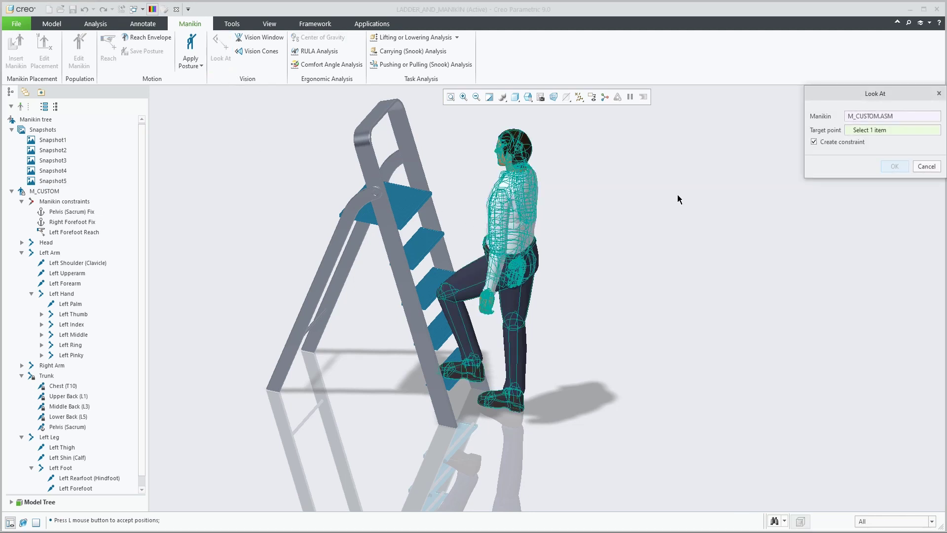
left_click(579, 97)
left_click(592, 121)
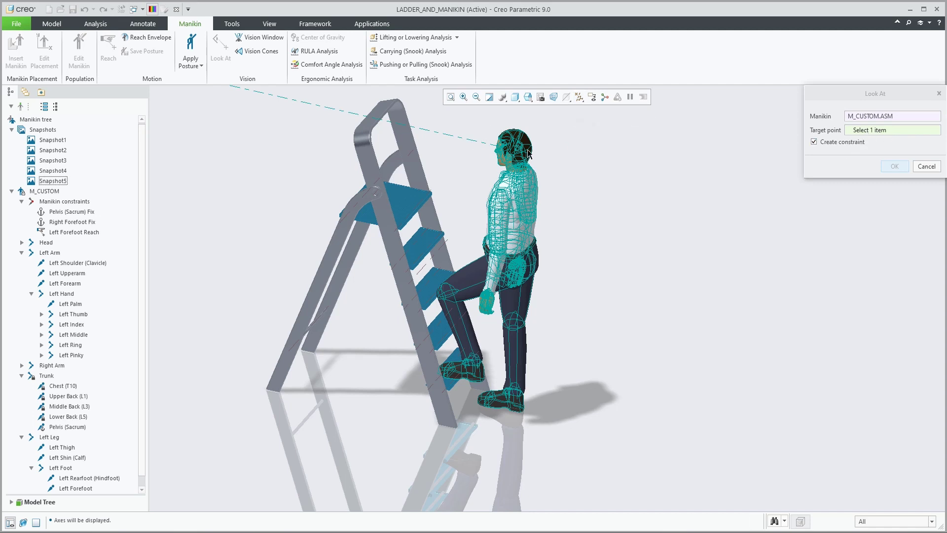
Try several Look At target points along the ladder frame and create the constraint at the top handle's far corner from the manikin.
left_click(371, 143)
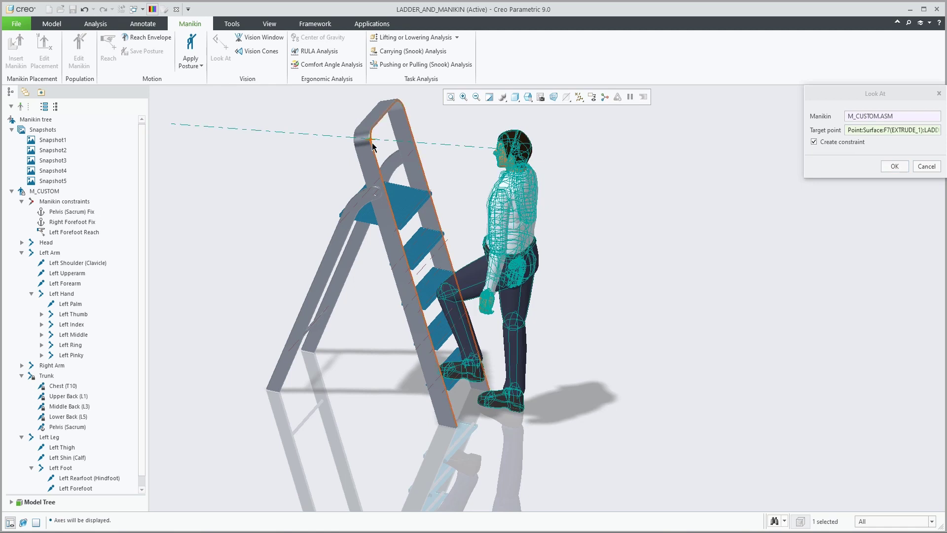
left_click(410, 288)
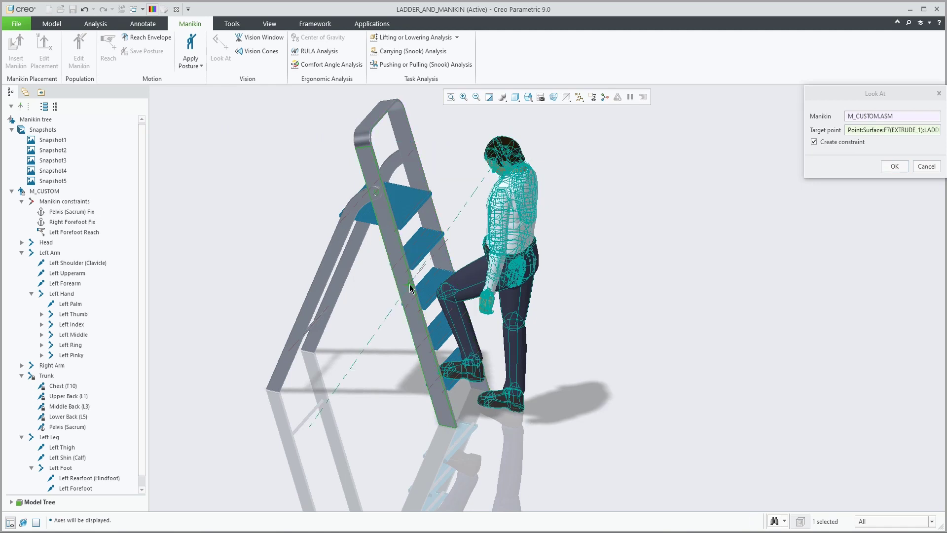
left_click(403, 104)
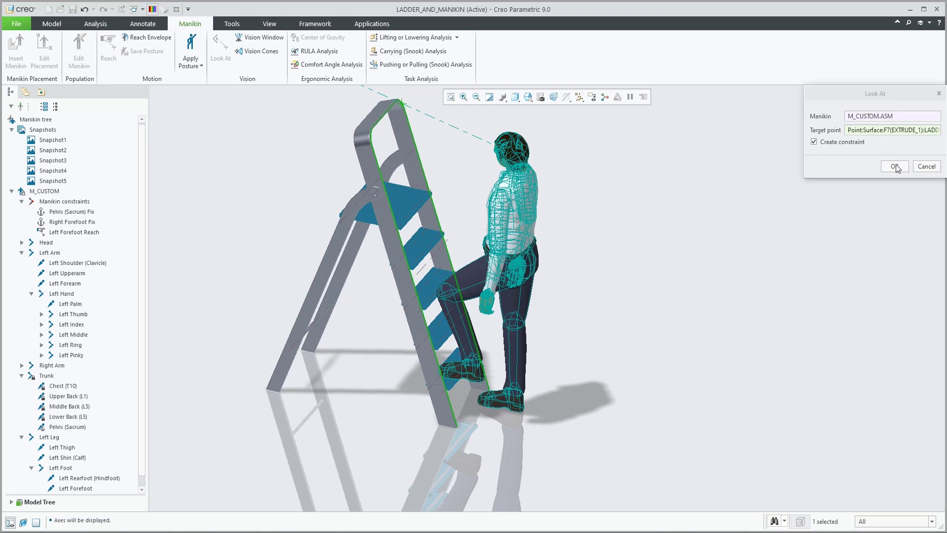
middle_click_drag(470, 176, 622, 160)
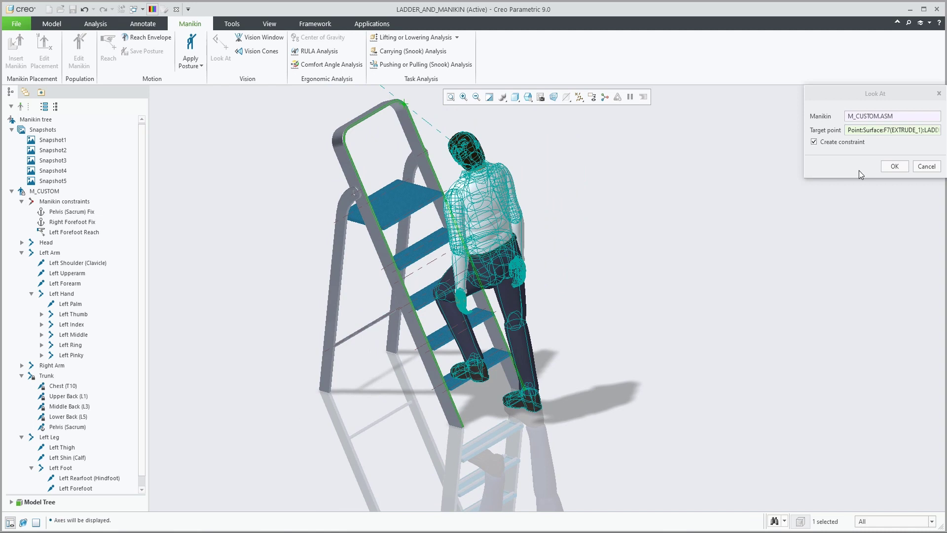
left_click(346, 136)
left_click(895, 168)
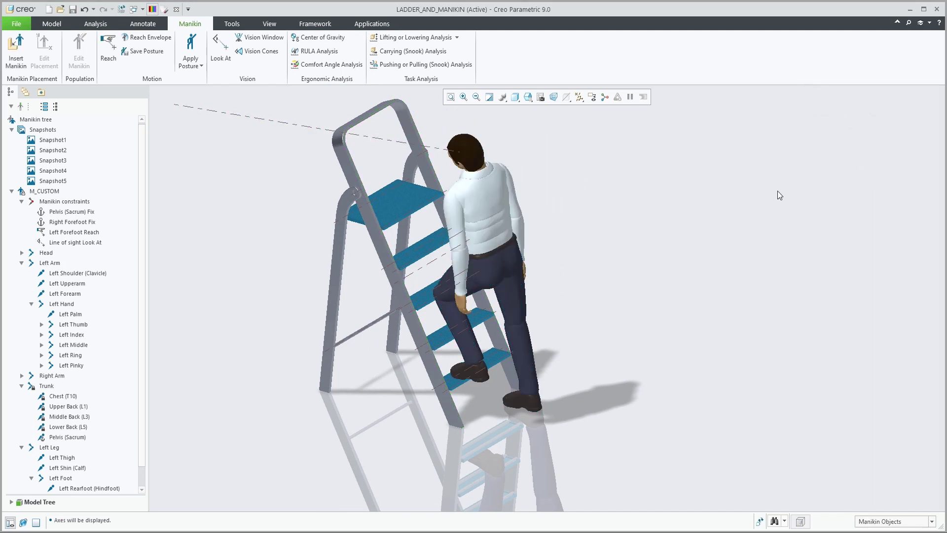
Select the manikin's Skull and examine the line of sight to the ladder handle from the side.
left_click(466, 152)
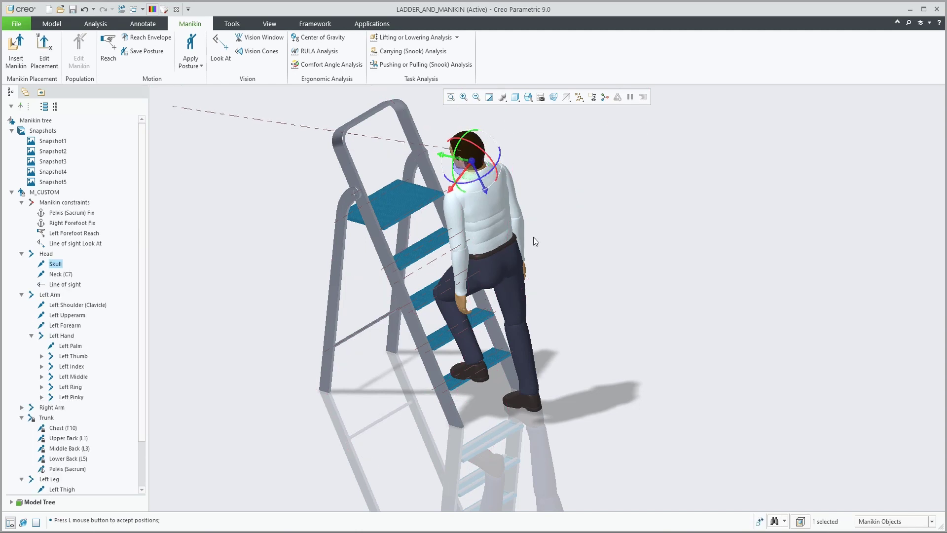
middle_click_drag(533, 237, 552, 217)
scroll(433, 489, "up", 2)
scroll(458, 295, "down", 2)
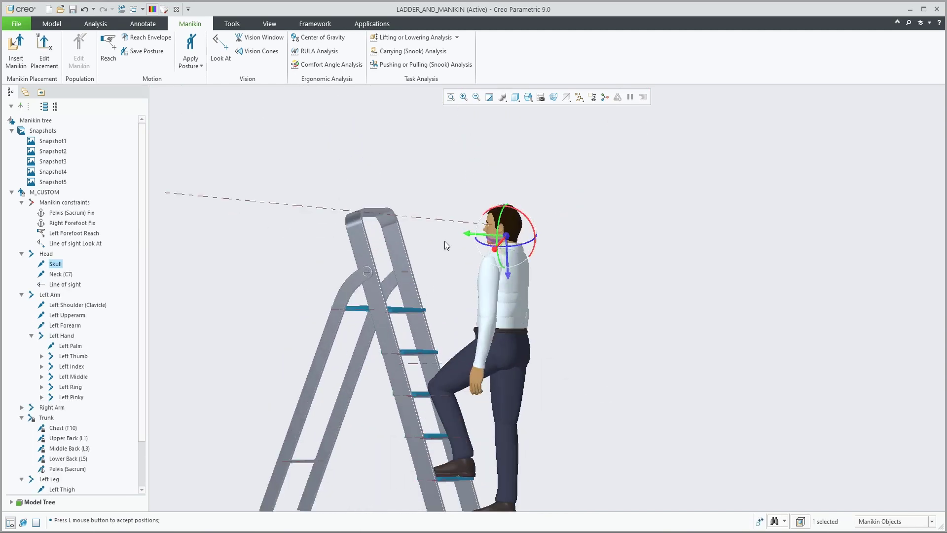
left_click(395, 185)
Highlight the Line of sight Look At references and restore the manikin to the Snapshot5 pose.
left_click(58, 184)
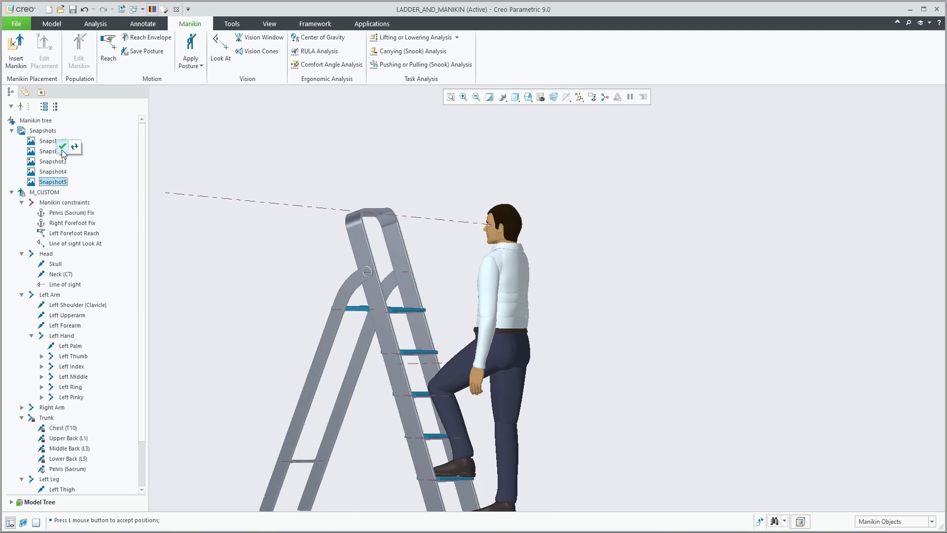
left_click(90, 244)
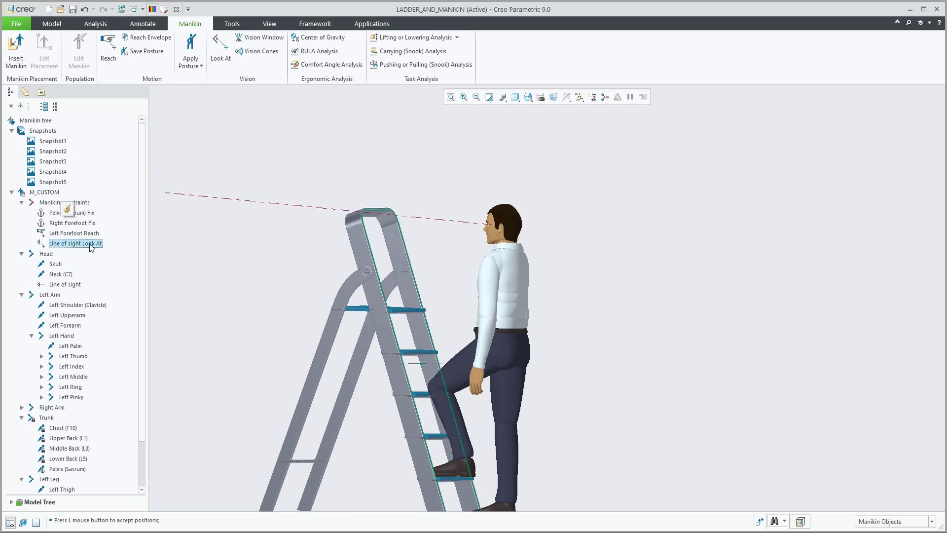
left_click(43, 183)
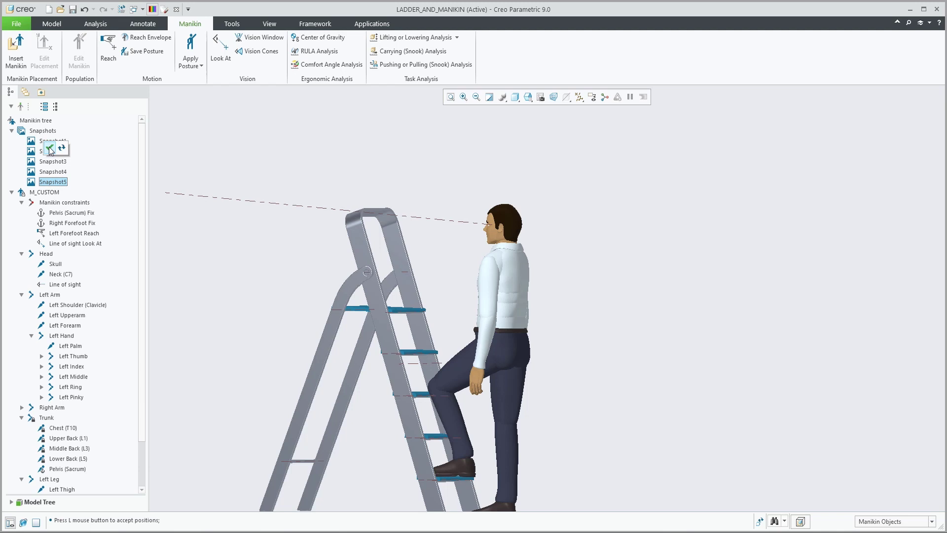
left_click(49, 148)
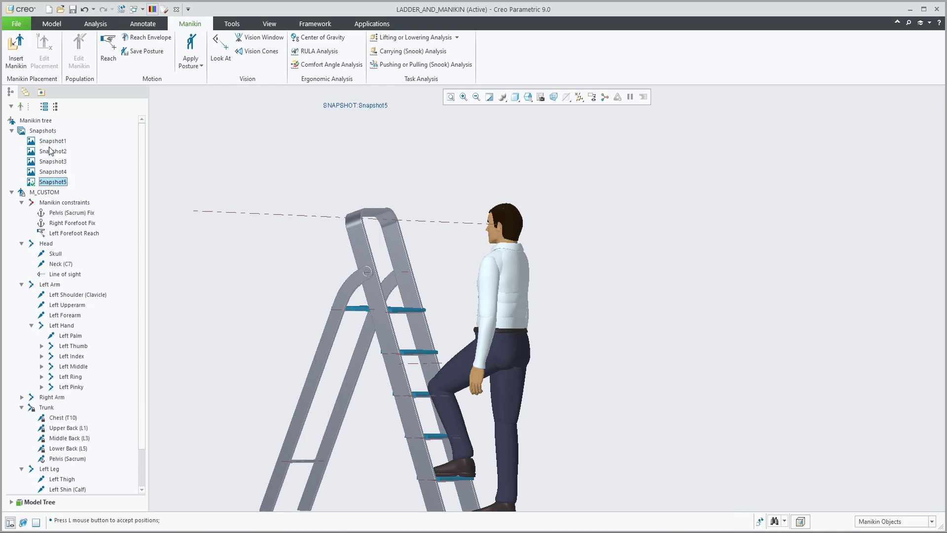
Turn off the axis display to hide the manikin's line of sight.
middle_click_drag(471, 275, 482, 284)
left_click(579, 97)
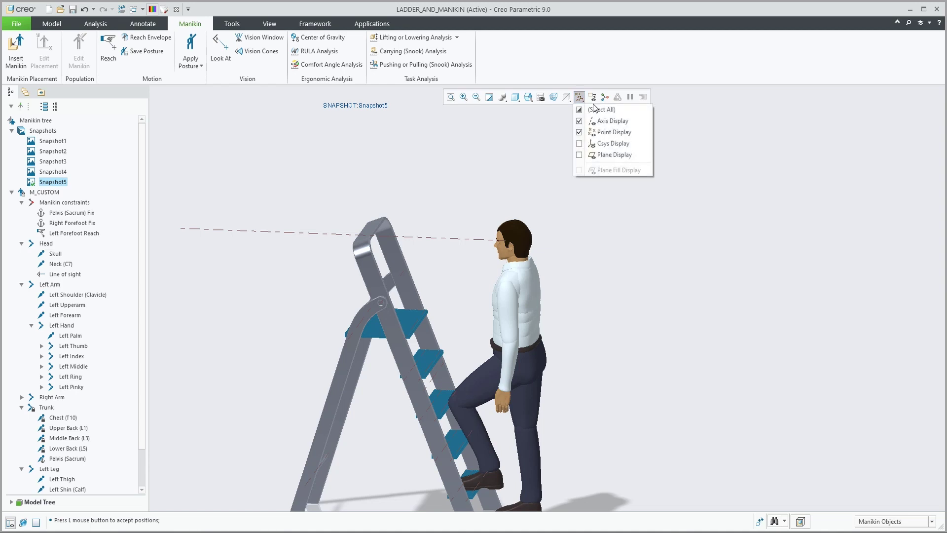
left_click(596, 123)
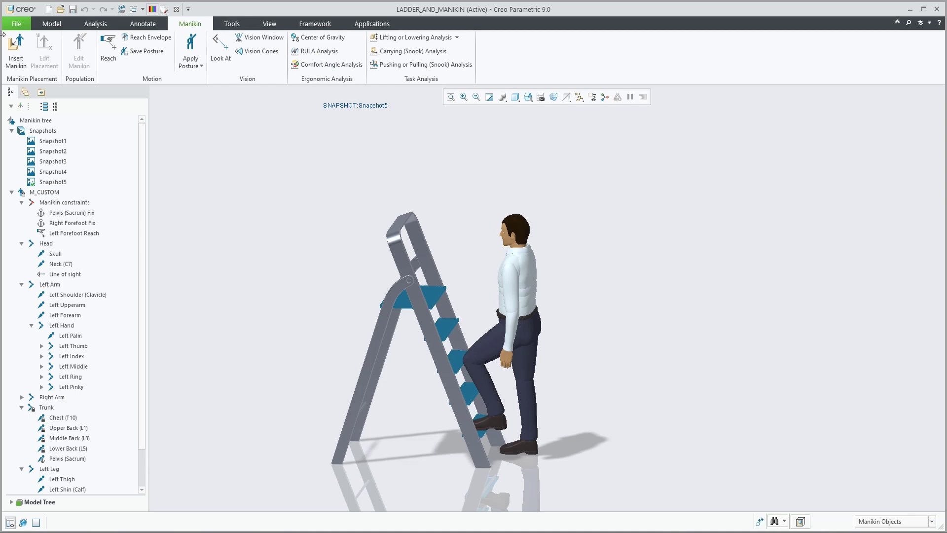
Insert a second manikin from the Manikin Library, using the 5th percentile Chinese male m_cn_5.asm.
left_click(15, 51)
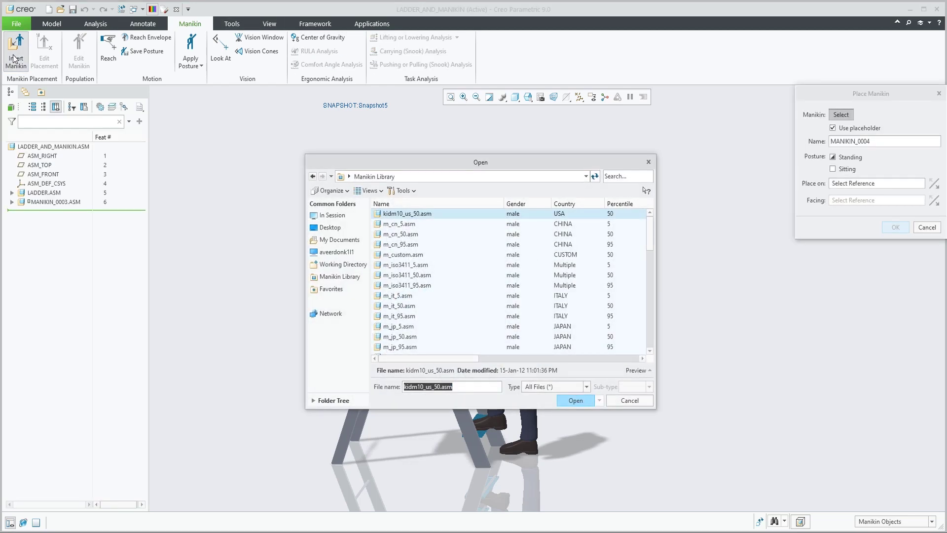
left_click(400, 225)
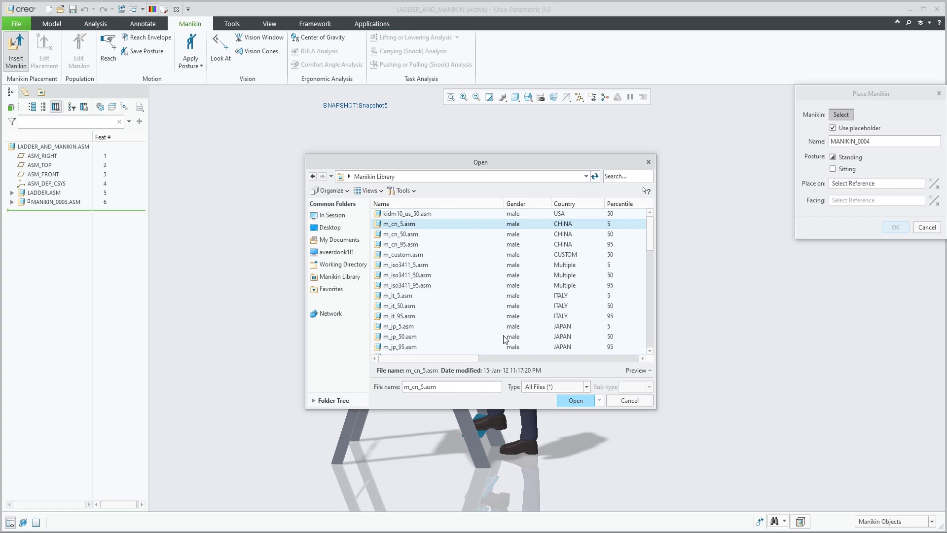
left_click(571, 400)
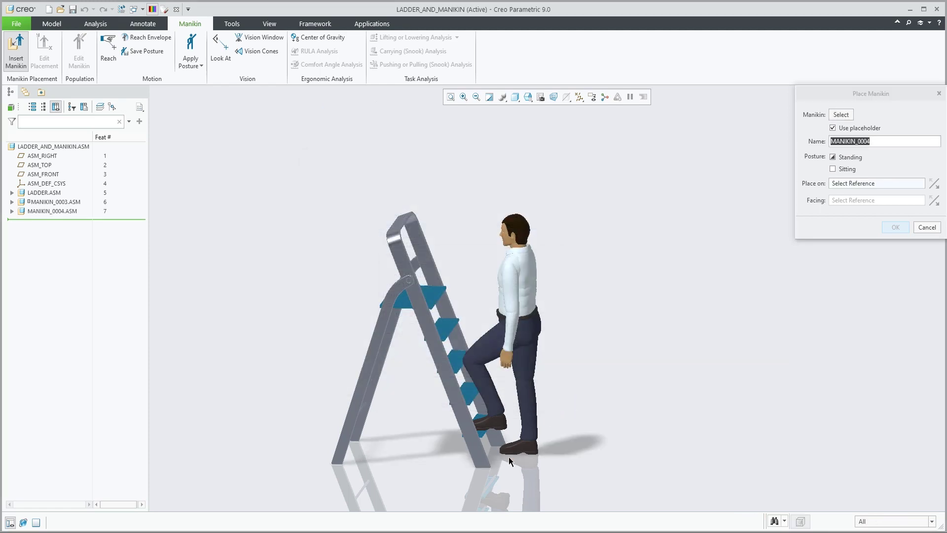
Place the second manikin in the standing posture on the ASM_TOP plane, facing the ASM_RIGHT plane.
left_click(39, 166)
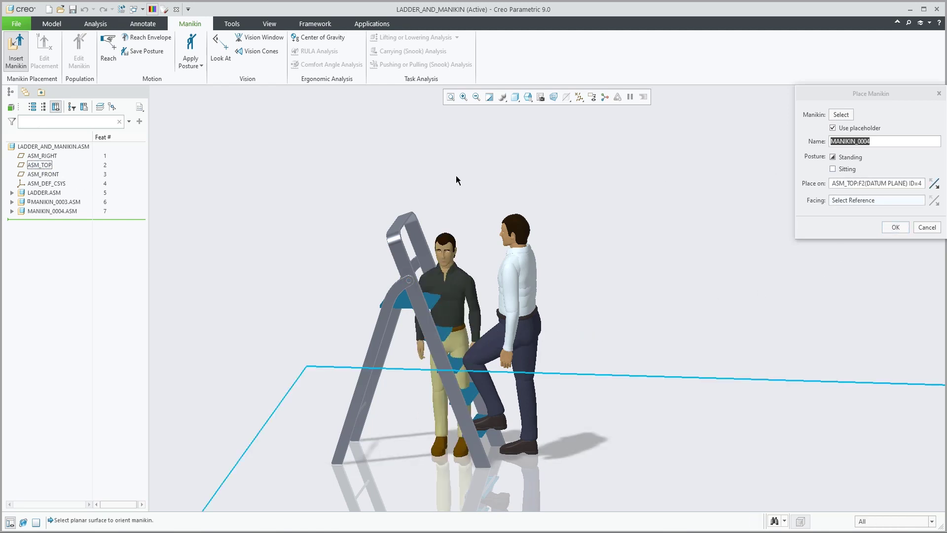
left_click(44, 175)
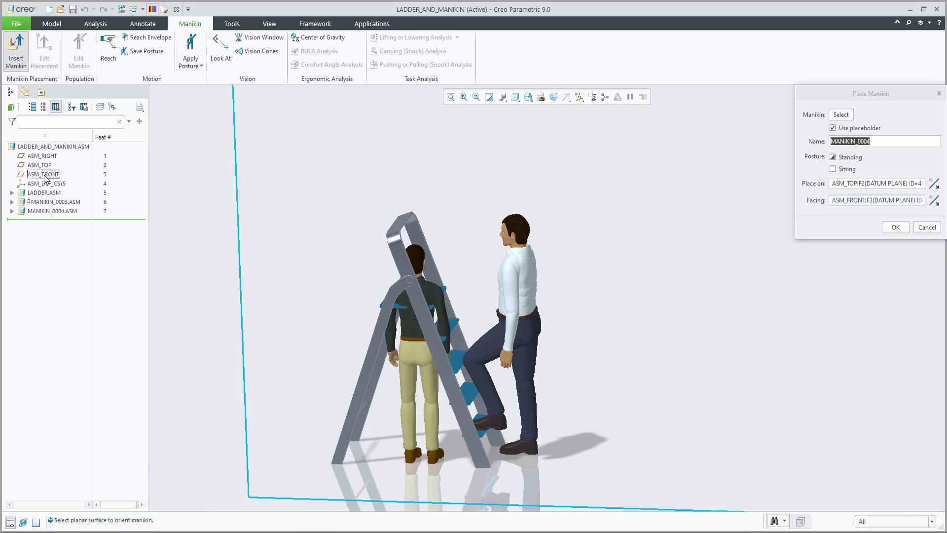
left_click(42, 156)
left_click(895, 228)
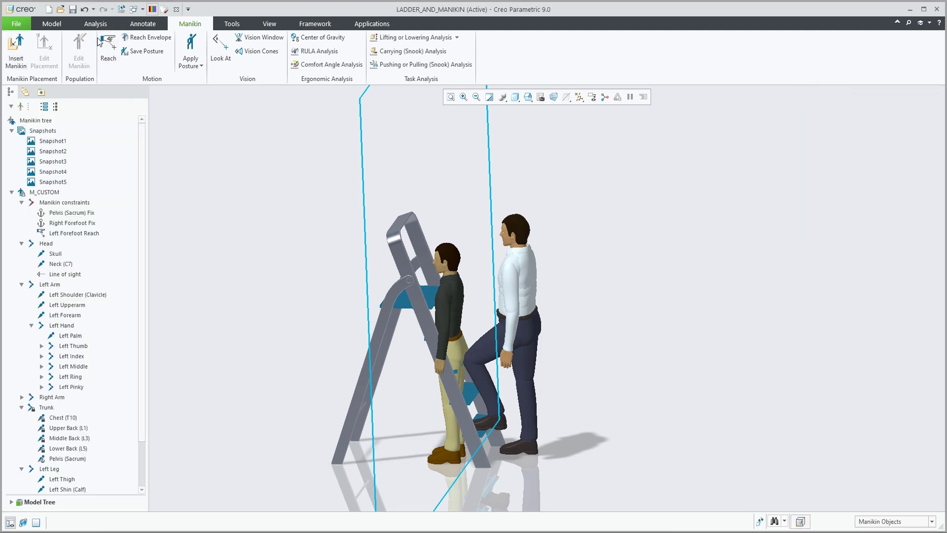
Move the M_CN_5 manikin away from the ladder to the custom manikin's standing spot in front of the steps.
left_click(12, 192)
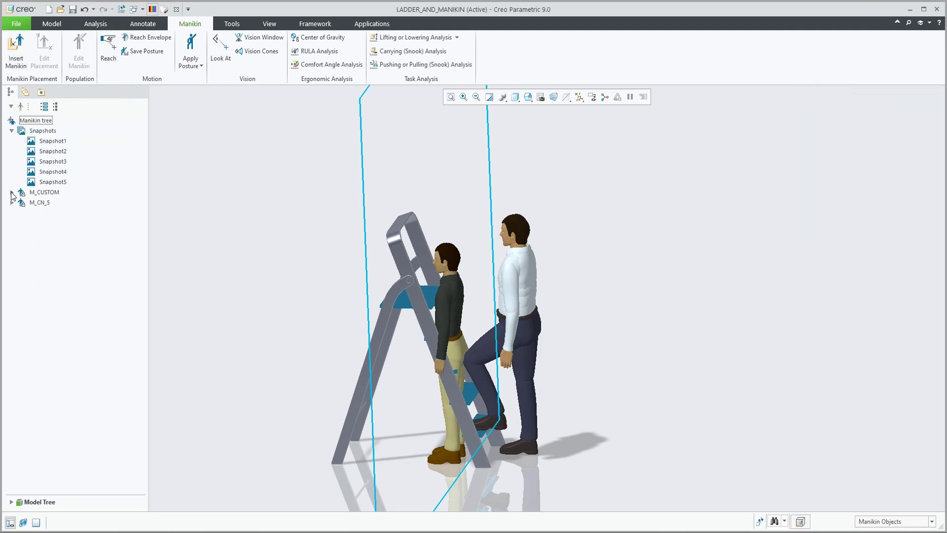
left_click(47, 192)
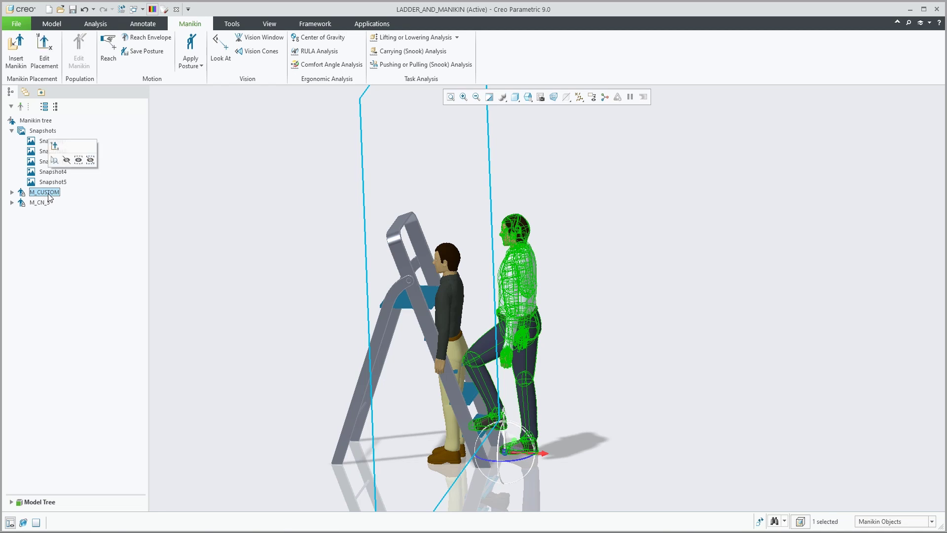
left_click(42, 202)
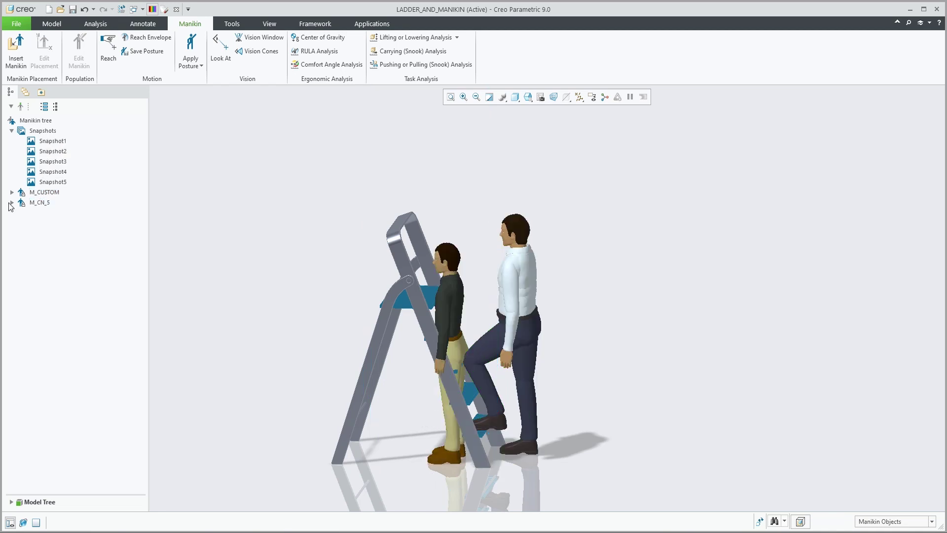
left_click(37, 203)
middle_click_drag(490, 442, 486, 475)
left_click_drag(455, 466, 509, 467)
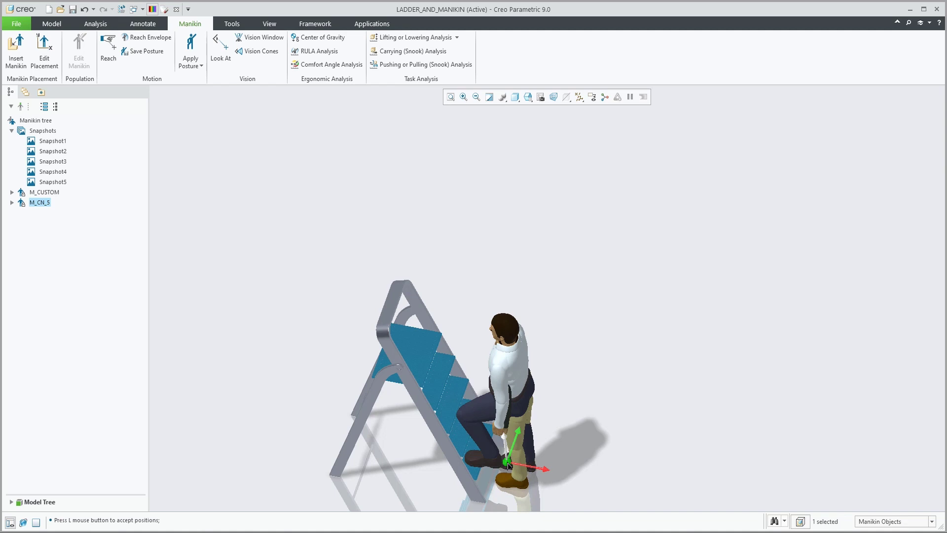
middle_click_drag(509, 467, 459, 248)
scroll(472, 415, "down", 3)
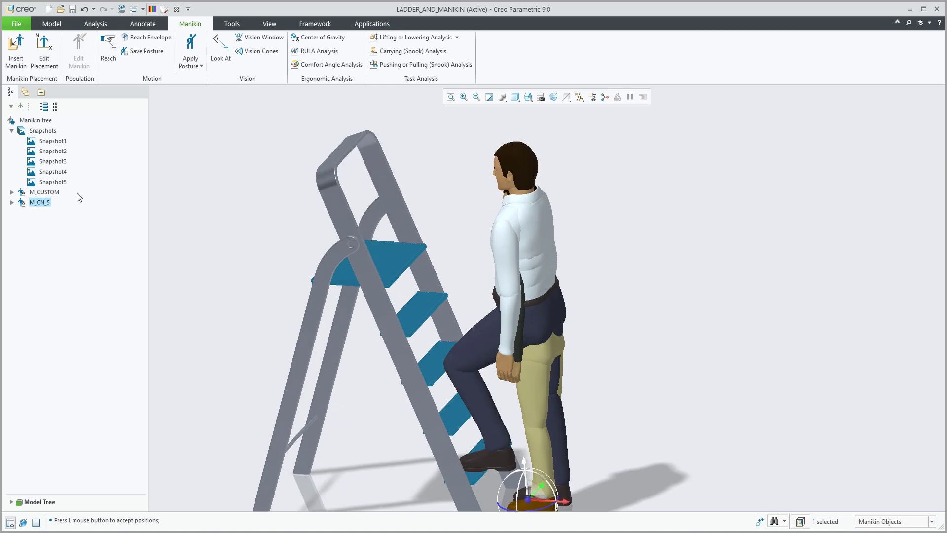
Expand M_CUSTOM in the manikin tree, and collapse its manikin constraints and the snapshots list.
left_click(11, 193)
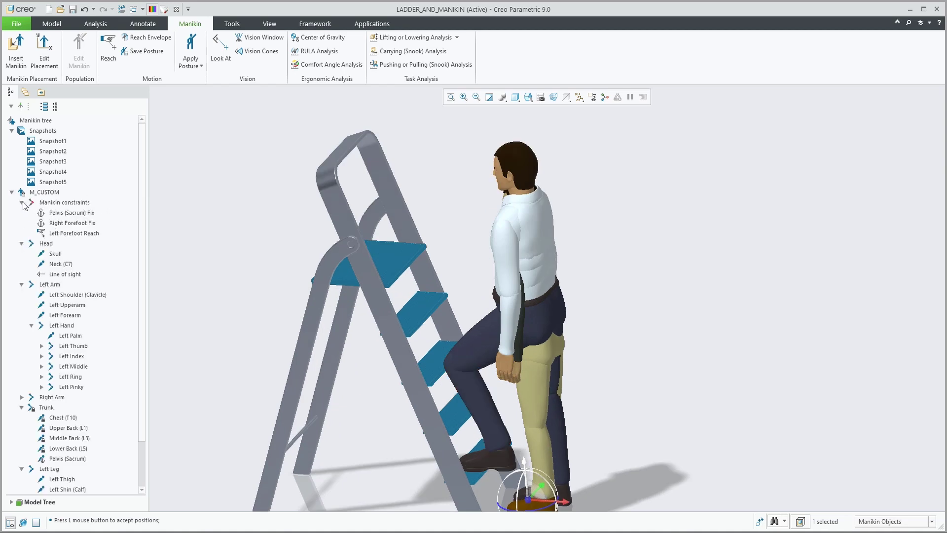
left_click(21, 203)
left_click(56, 142)
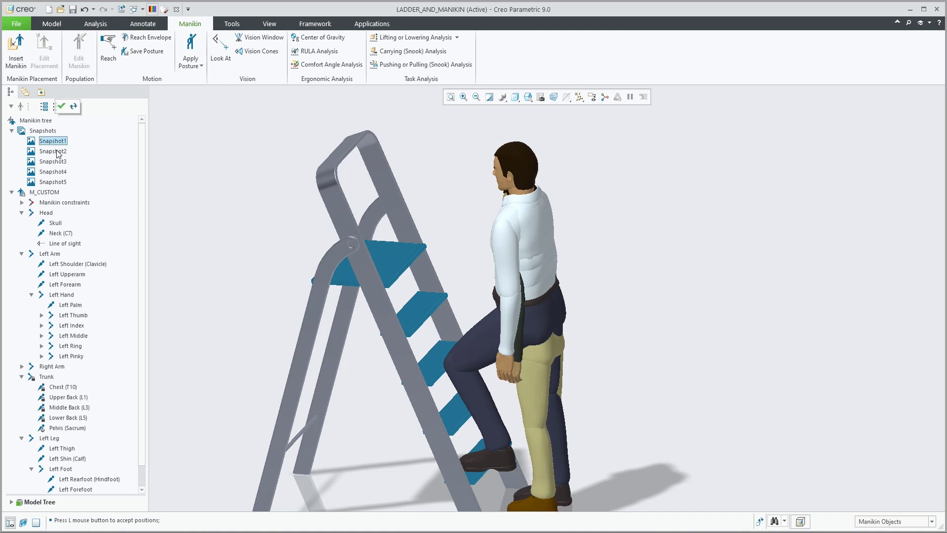
left_click(189, 156)
left_click(12, 131)
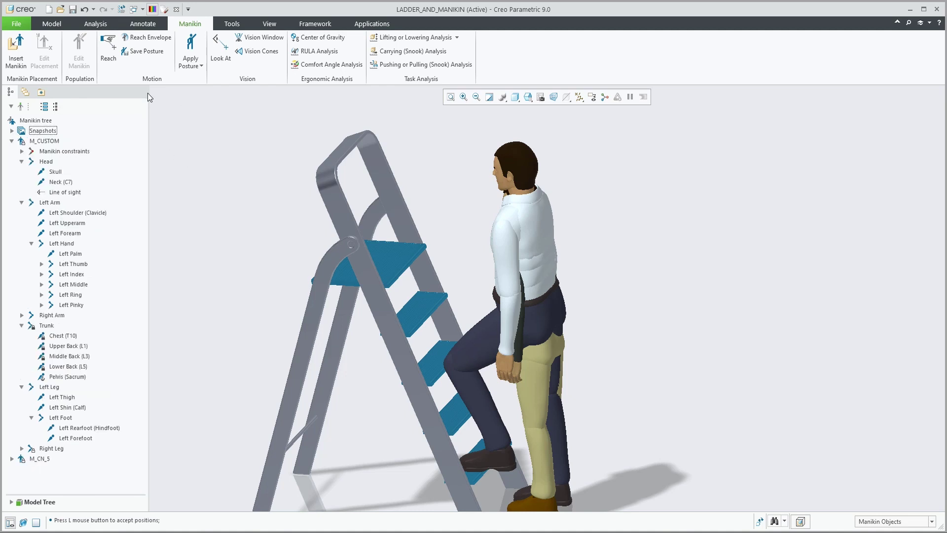
Create a Reach constraint from the custom manikin's left index fingertip to the ladder's near side rail, just below the hinge by the top step.
left_click(106, 56)
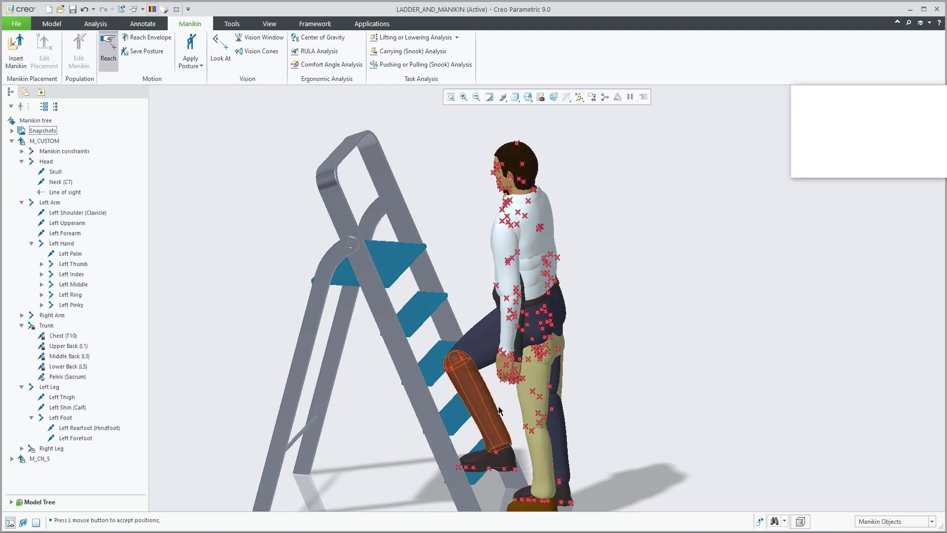
scroll(501, 392, "up", 5)
middle_click_drag(508, 341, 527, 340)
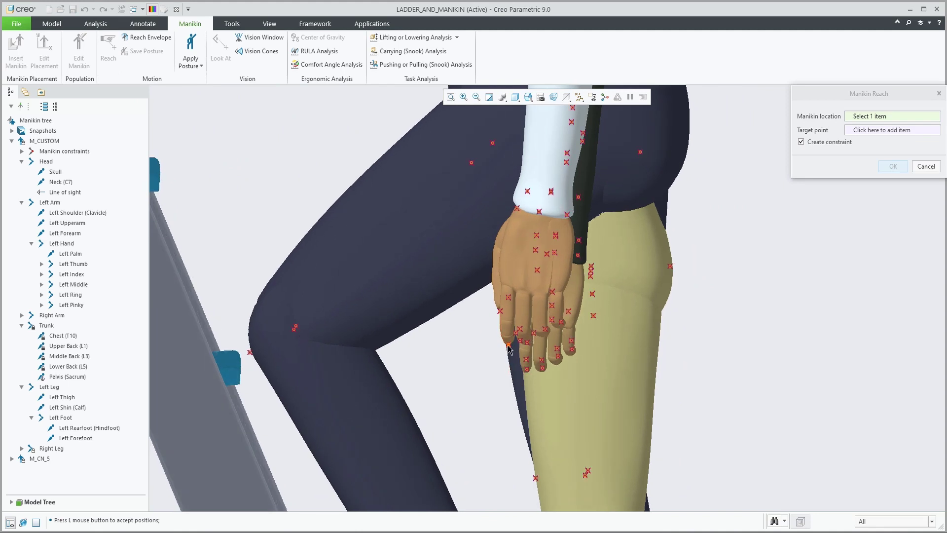
left_click(508, 341)
scroll(493, 366, "down", 6)
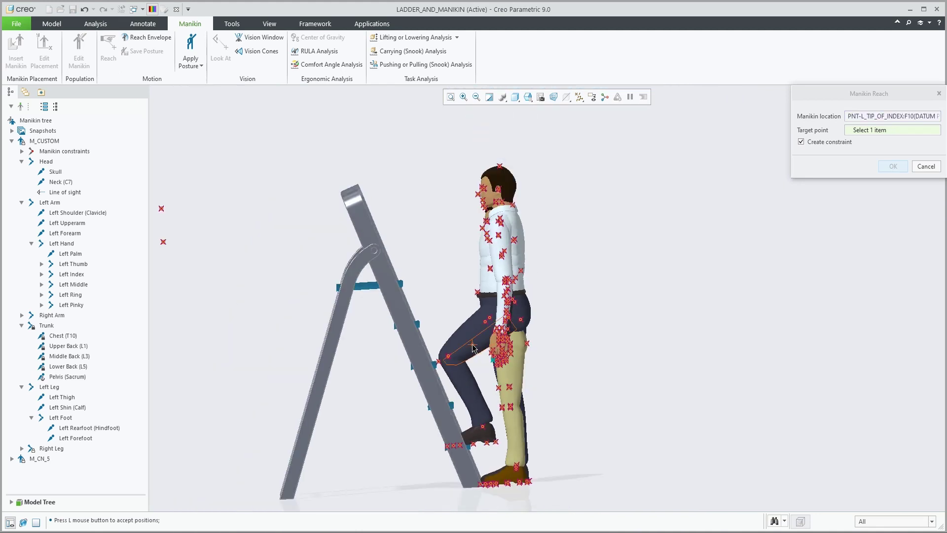
left_click(385, 269)
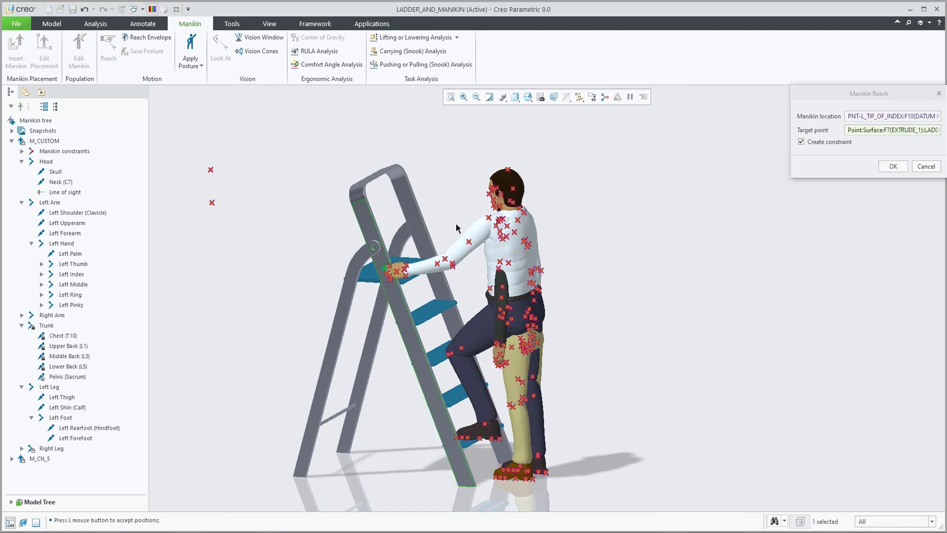
middle_click_drag(456, 224, 329, 286)
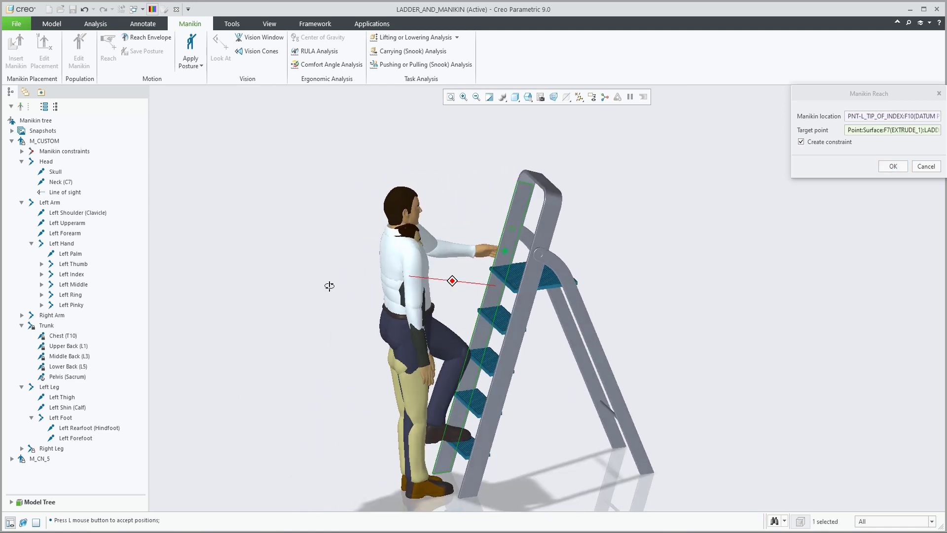
left_click(892, 166)
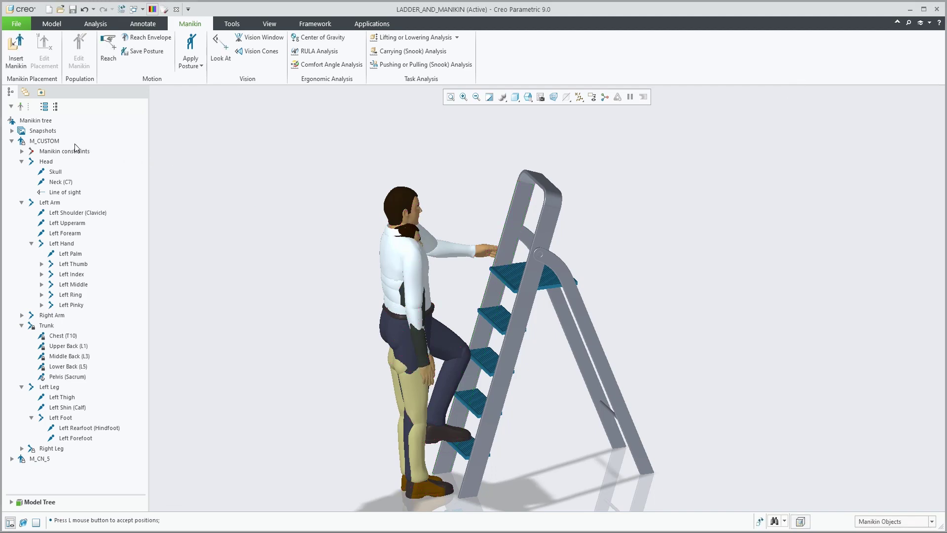
Create a Reach constraint from the custom manikin's right index fingertip to the other side rail, around the ladder's mid-height.
left_click(107, 55)
scroll(433, 381, "up", 5)
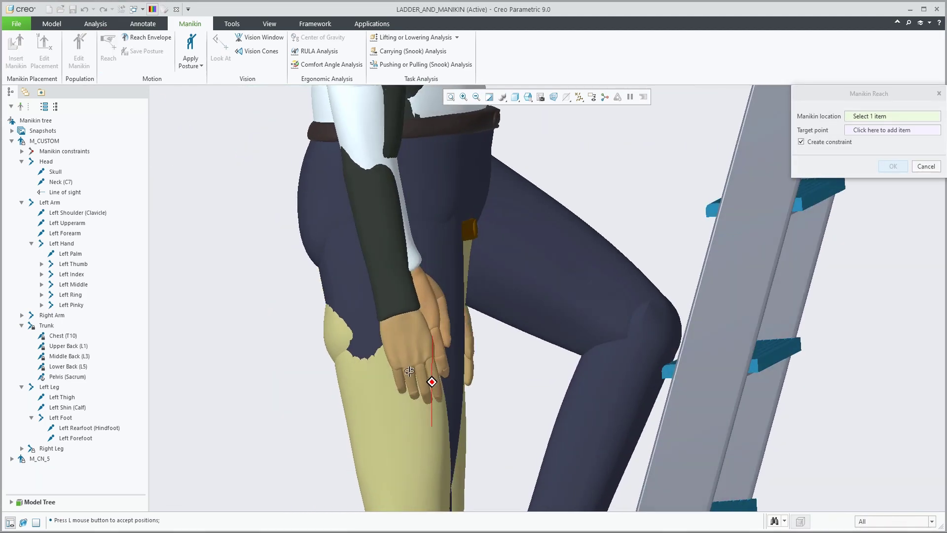
middle_click_drag(409, 371, 453, 370)
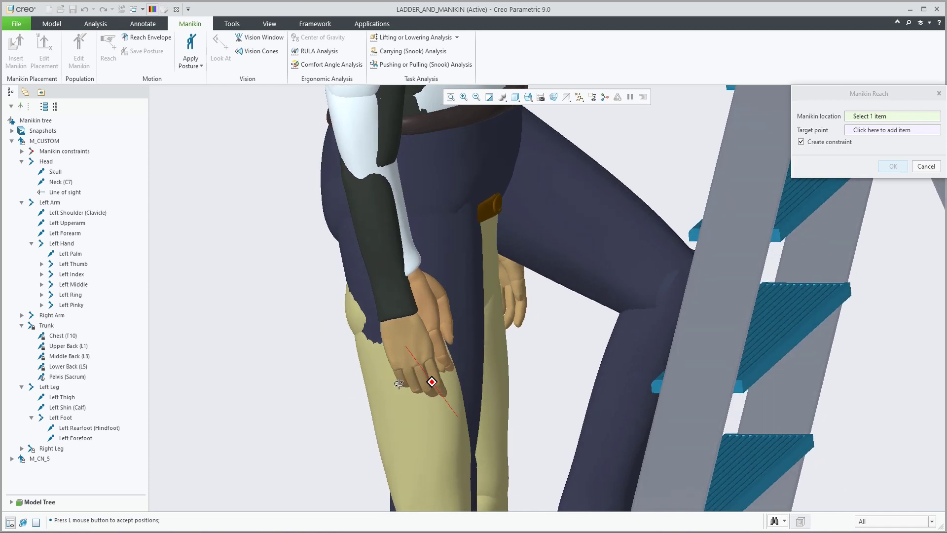
left_click(453, 370)
scroll(453, 370, "down", 5)
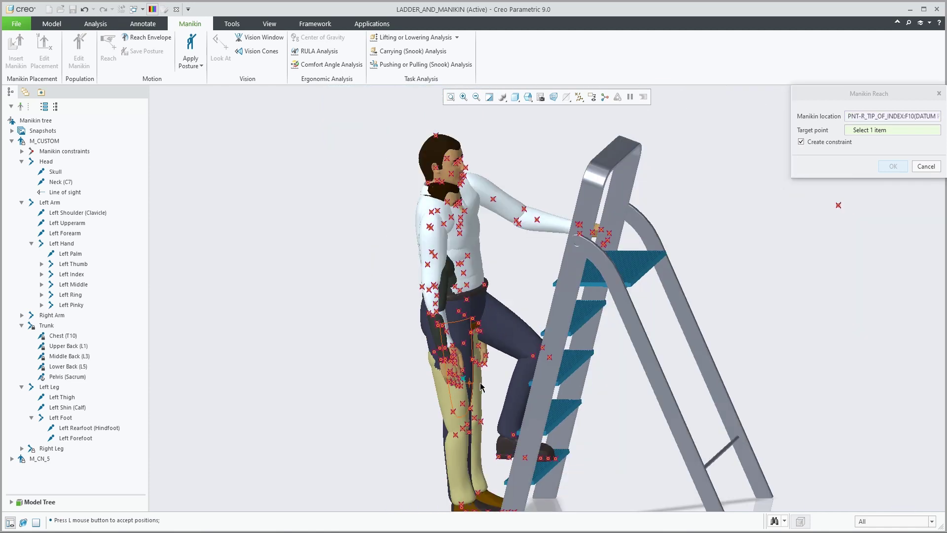
left_click(551, 340)
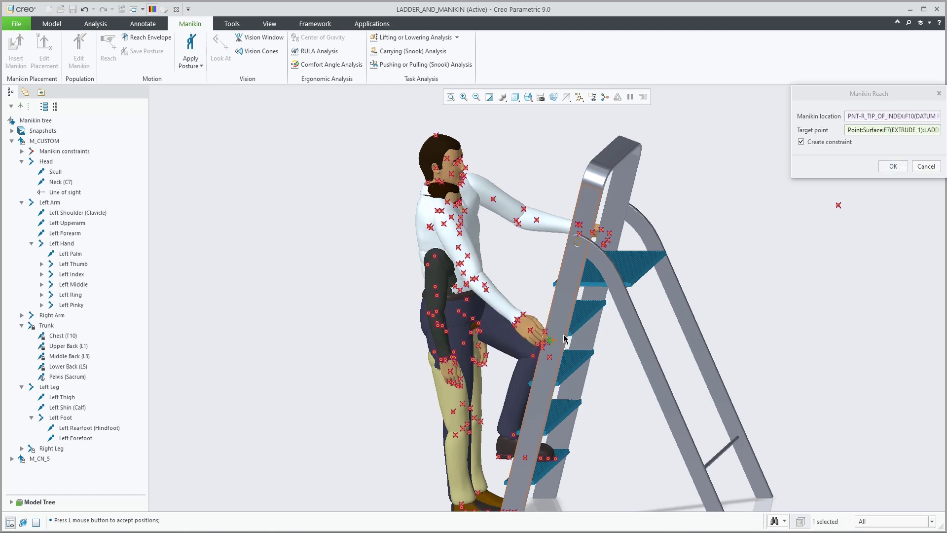
left_click(894, 167)
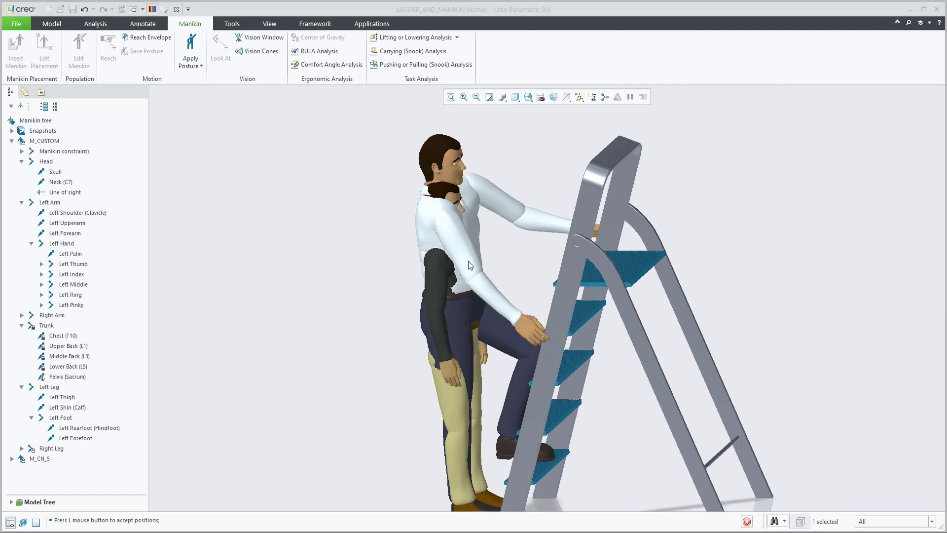
Take a new snapshot of the custom manikin with both hands reaching the ladder rails.
mouse_move(428, 251)
middle_mouse_down()
mouse_move(582, 234)
mouse_move(607, 258)
mouse_move(622, 251)
mouse_move(516, 271)
mouse_move(563, 271)
middle_mouse_up()
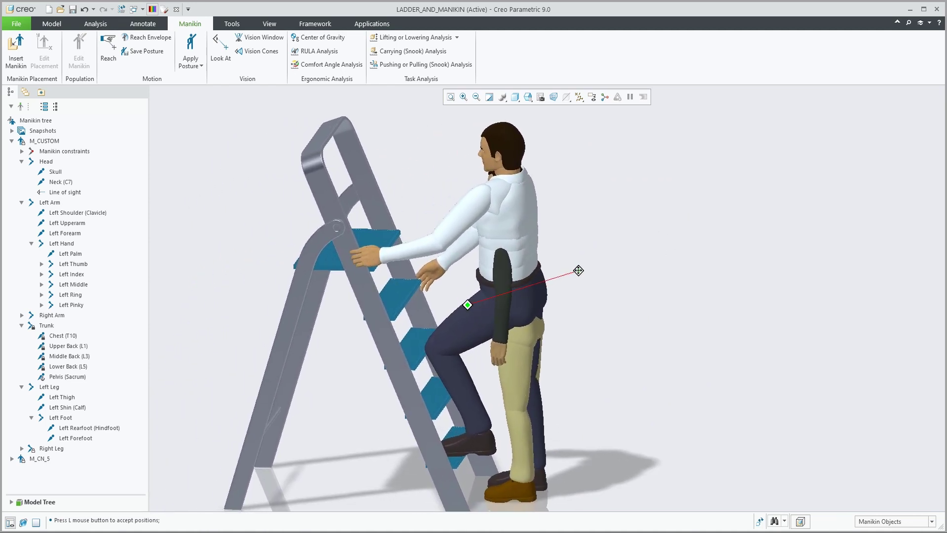
left_click(12, 132)
left_click(43, 131)
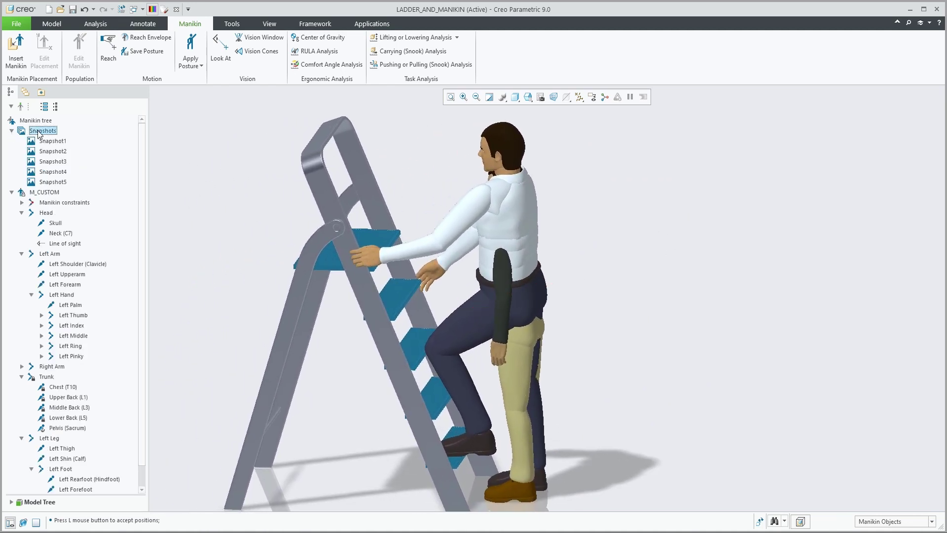
left_click(45, 97)
left_click(11, 132)
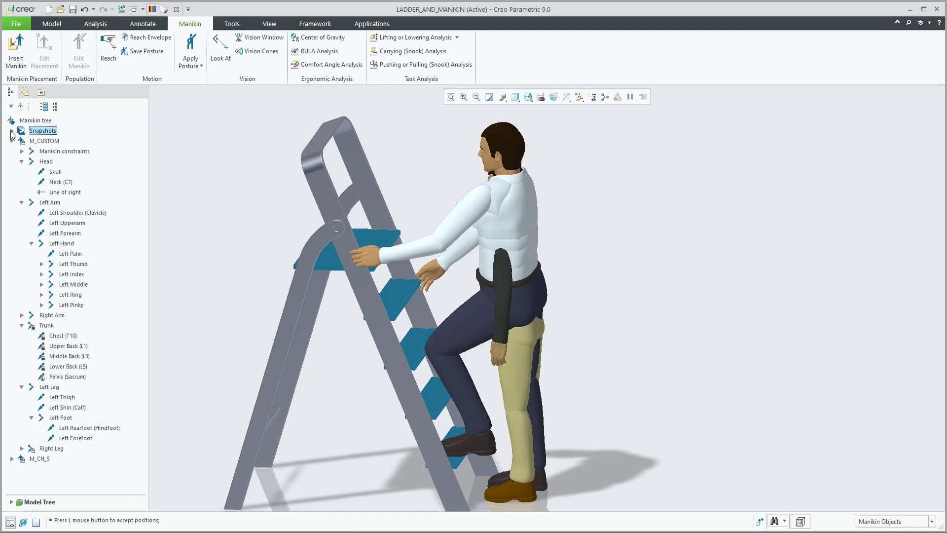
Copy the posture and constraints of the M_CUSTOM manikin.
left_click(11, 142)
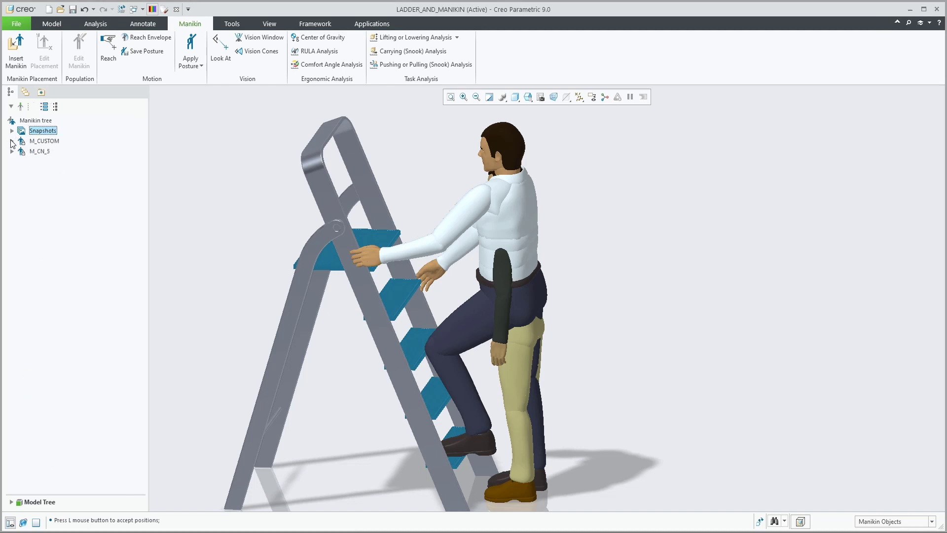
left_click(35, 143)
right_click(39, 143)
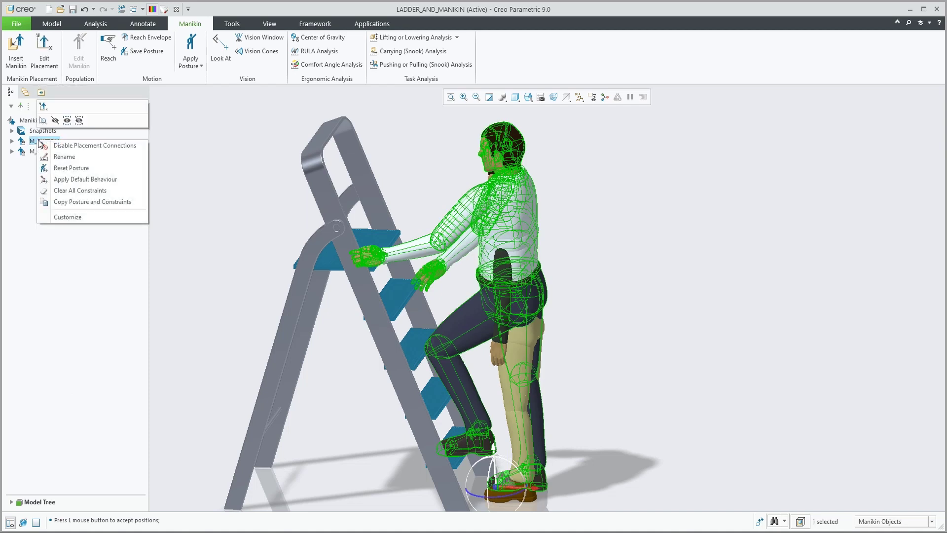
left_click(86, 203)
Check the M_CN_5 manikin's existing constraints and paste the copied posture and constraints onto it.
left_click(12, 151)
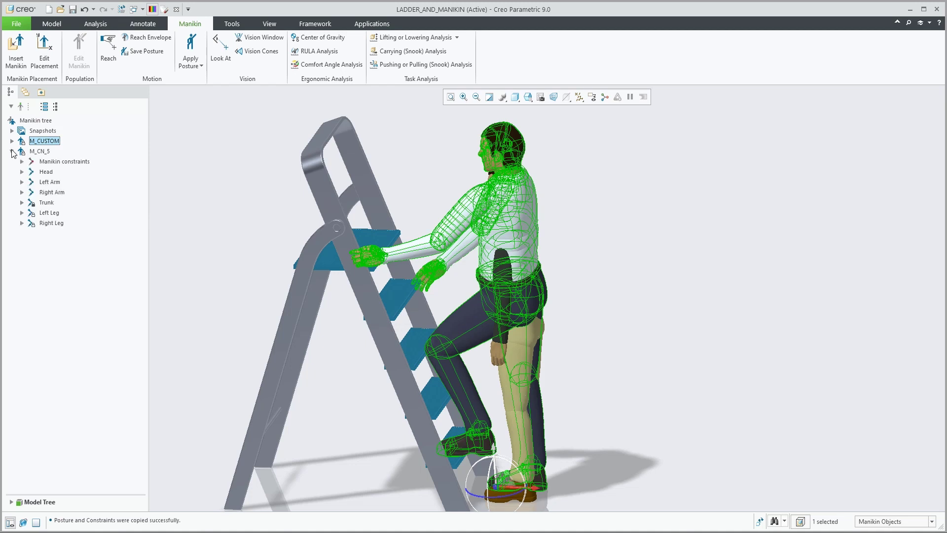
left_click(36, 153)
right_click(37, 153)
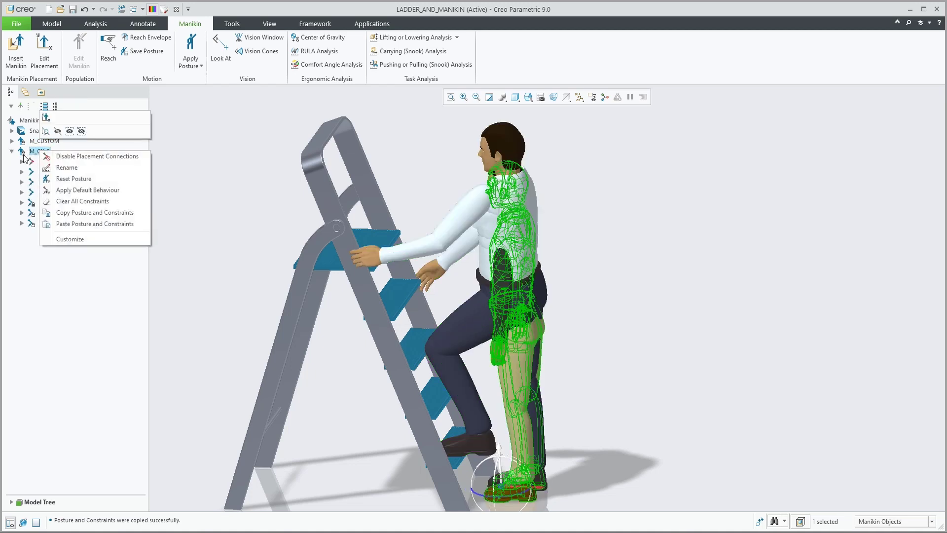
left_click(22, 162)
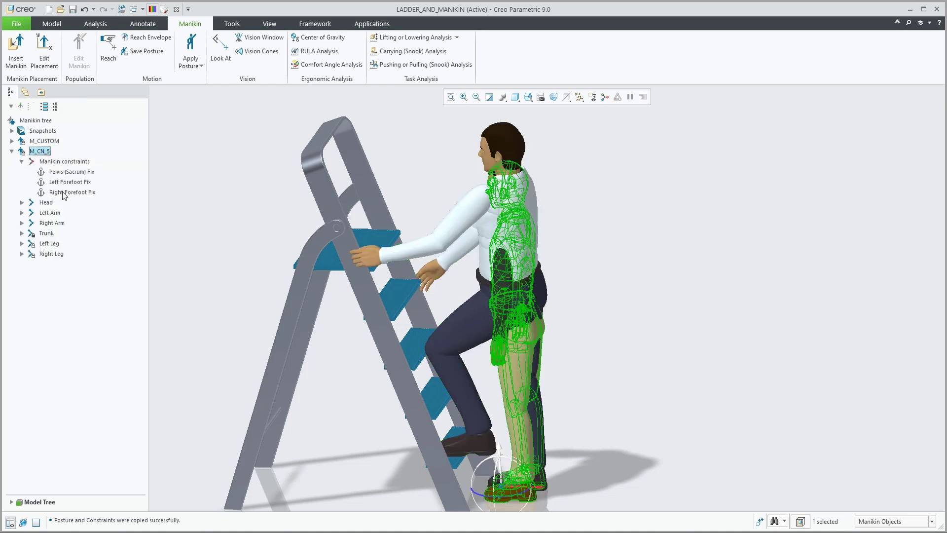
right_click(41, 153)
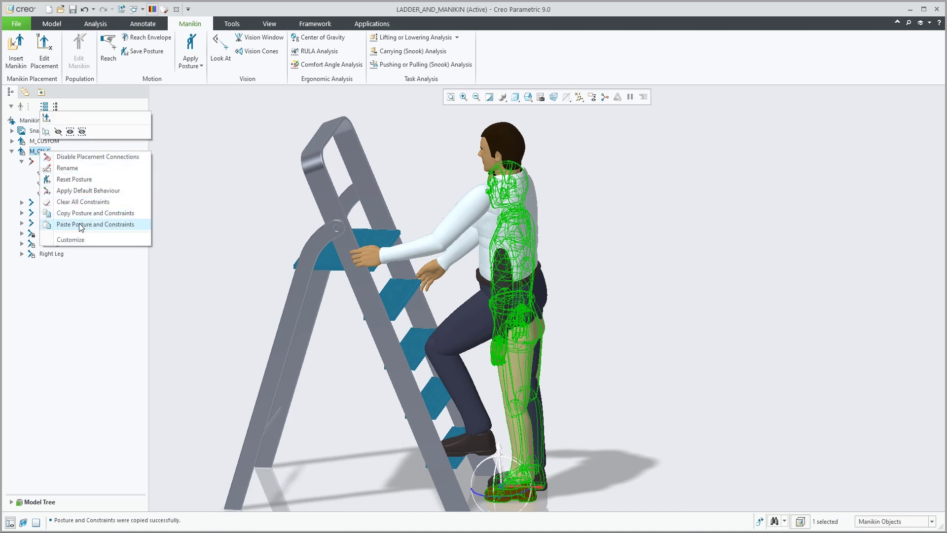
left_click(79, 224)
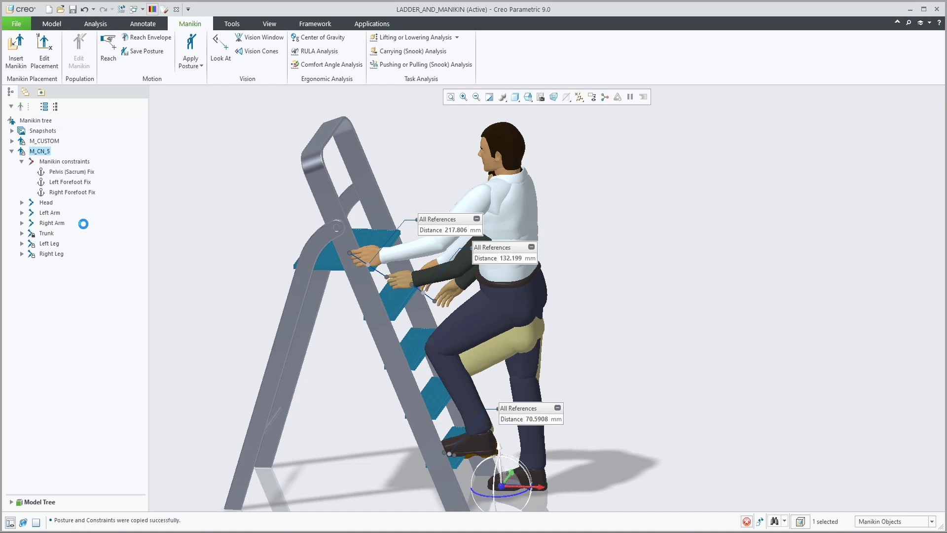
left_click(236, 220)
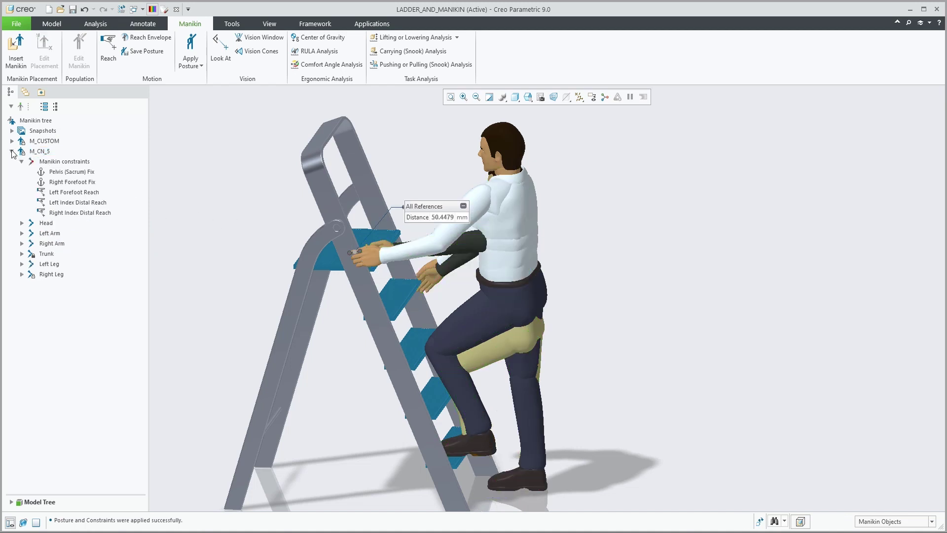
Hide the M_CUSTOM manikin so that only M_CN_5 is shown at the ladder.
middle_click_drag(489, 261, 446, 247)
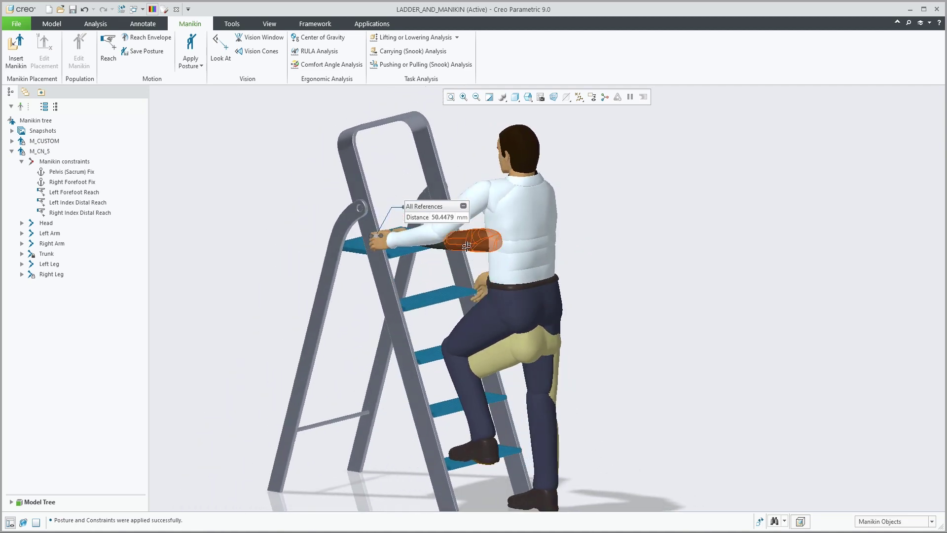
left_click(48, 141)
right_click(48, 142)
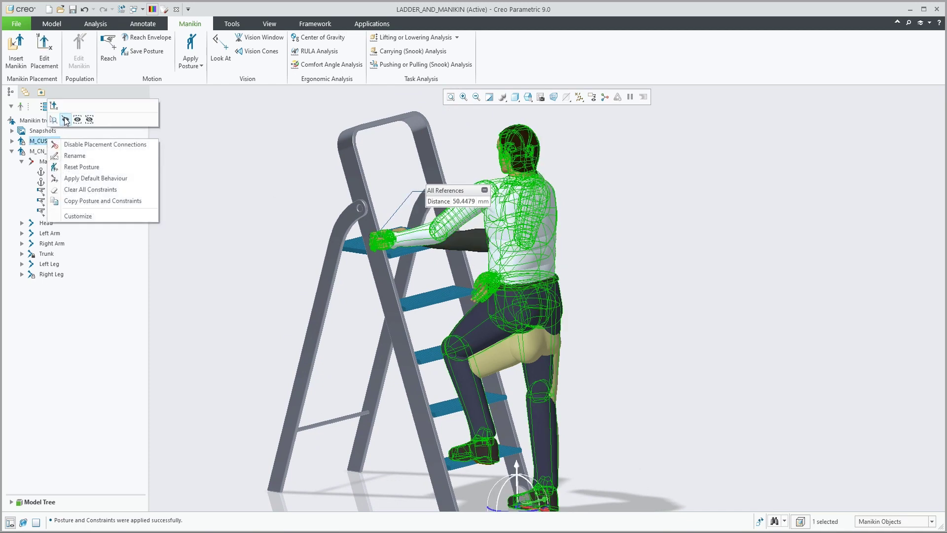
left_click(65, 119)
middle_click_drag(464, 267, 496, 264)
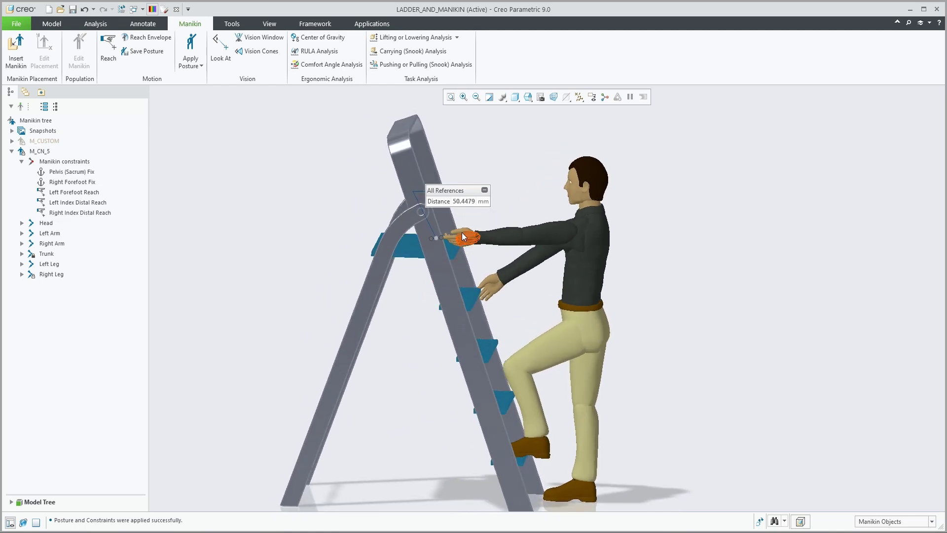
Highlight the references of M_CN_5's Left Forefoot Reach constraint and examine the foot on the ladder's lowest step.
middle_click_drag(464, 237, 523, 240)
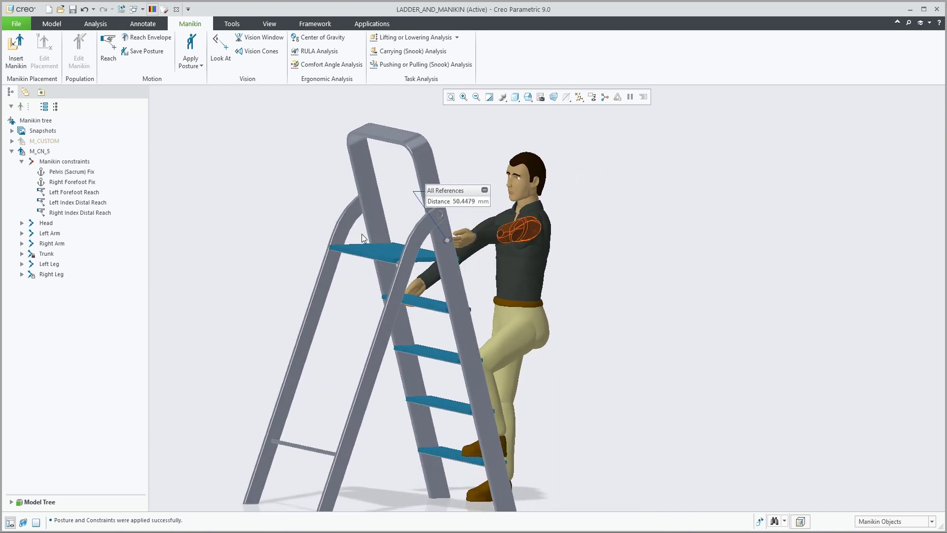
left_click(71, 192)
middle_click_drag(464, 418, 425, 449)
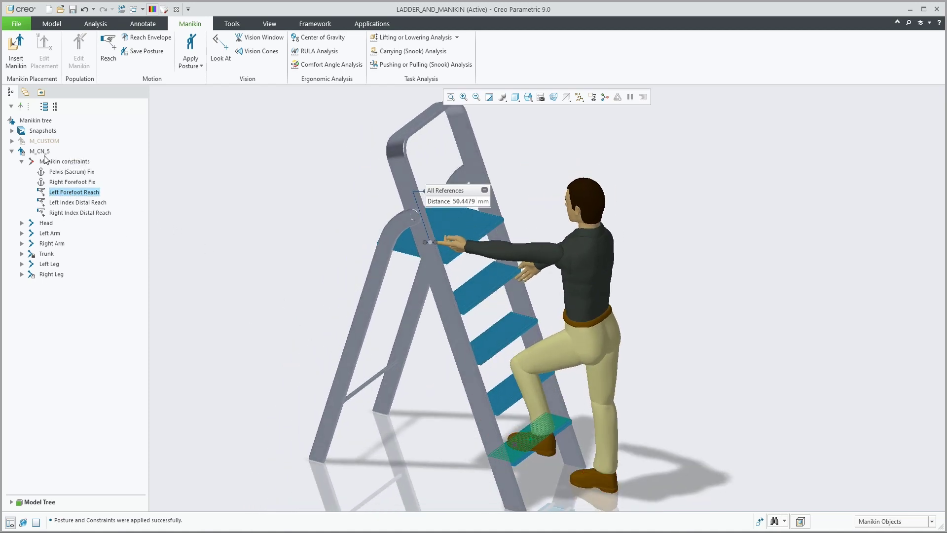
Highlight the references of M_CN_5's Pelvis (Sacrum) Fix constraint and examine the right hand's reach to the ladder rail.
left_click(71, 175)
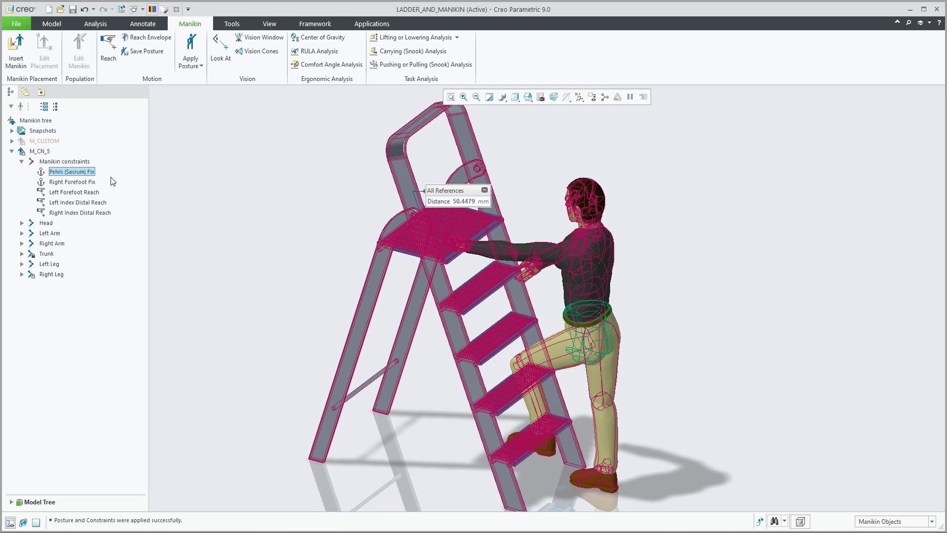
left_click(246, 196)
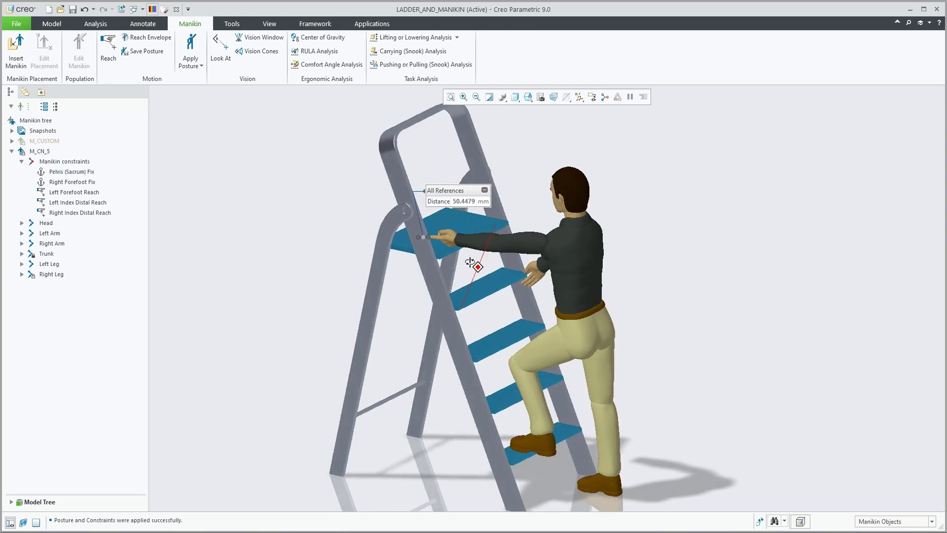
scroll(437, 239, "up", 5)
mouse_move(458, 245)
middle_mouse_down()
mouse_move(411, 252)
mouse_move(474, 245)
middle_mouse_up()
scroll(635, 319, "down", 4)
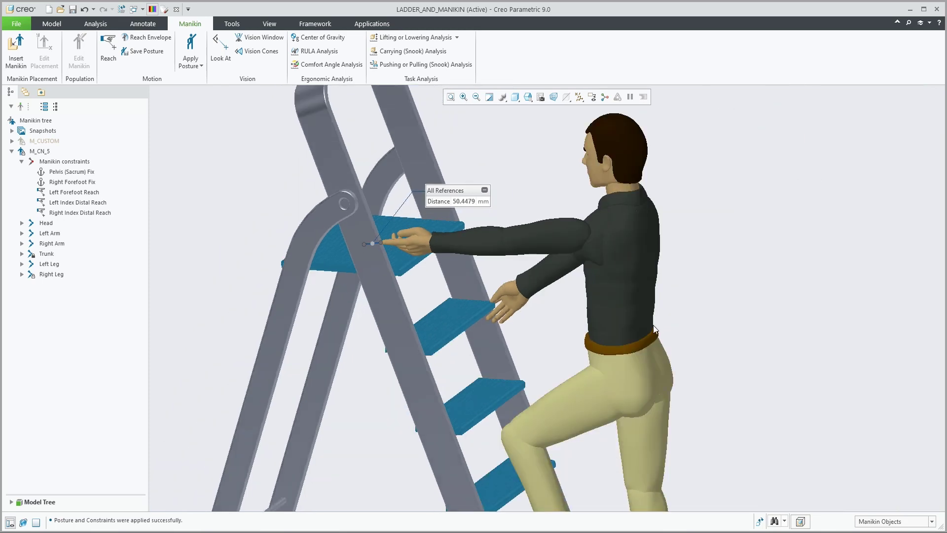
Unlock the X rotation of M_CN_5's Lower Back (L5) segment and try bending the upper body toward the ladder.
left_click(642, 332)
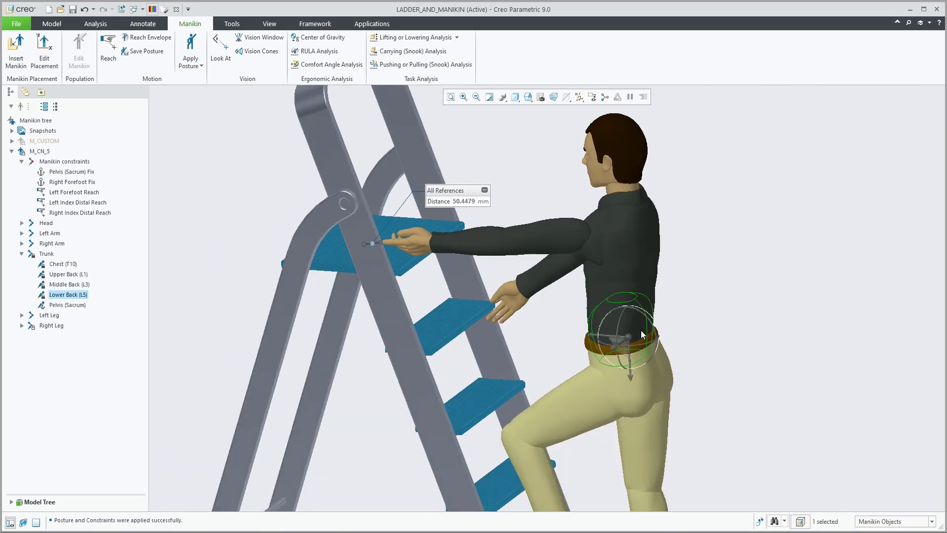
right_click(656, 330)
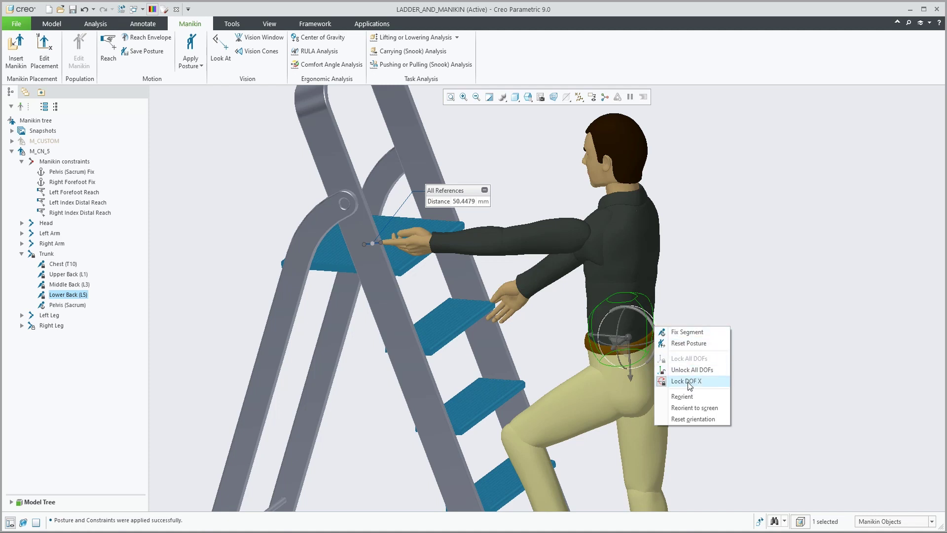
left_click(669, 300)
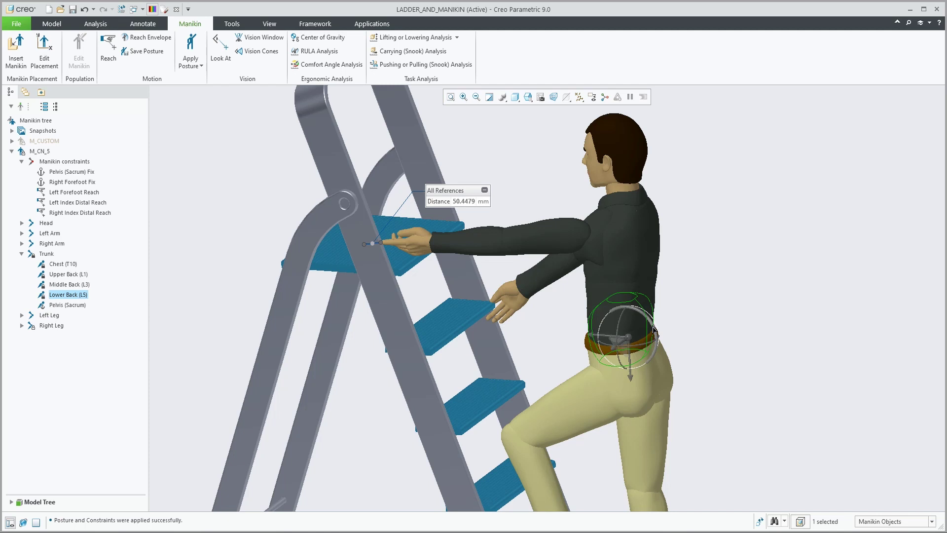
right_click(653, 328)
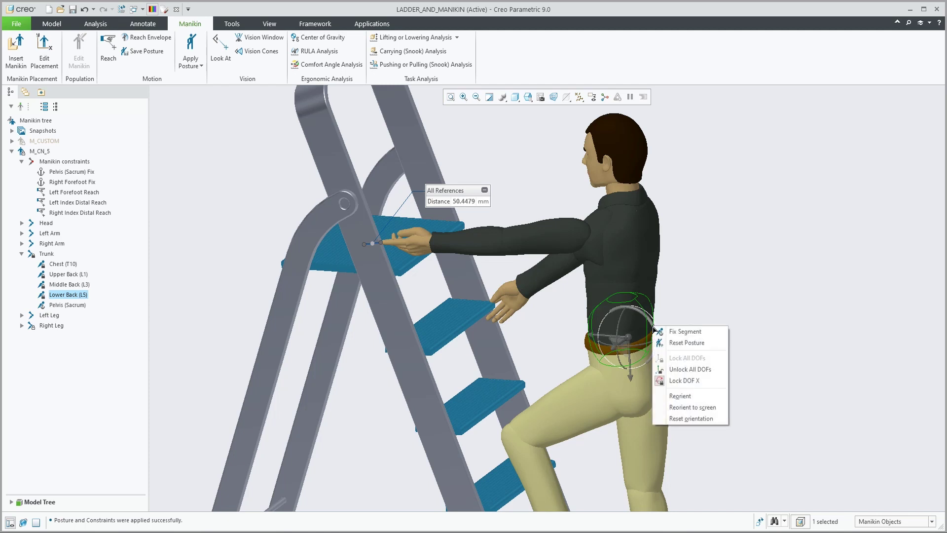
left_click(686, 380)
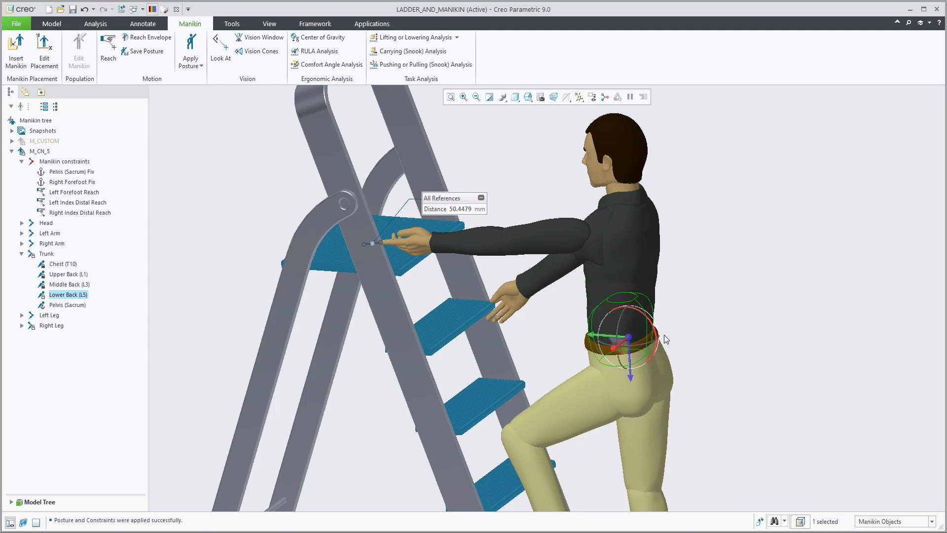
mouse_move(658, 338)
left_mouse_down()
mouse_move(651, 327)
mouse_move(648, 337)
left_mouse_up()
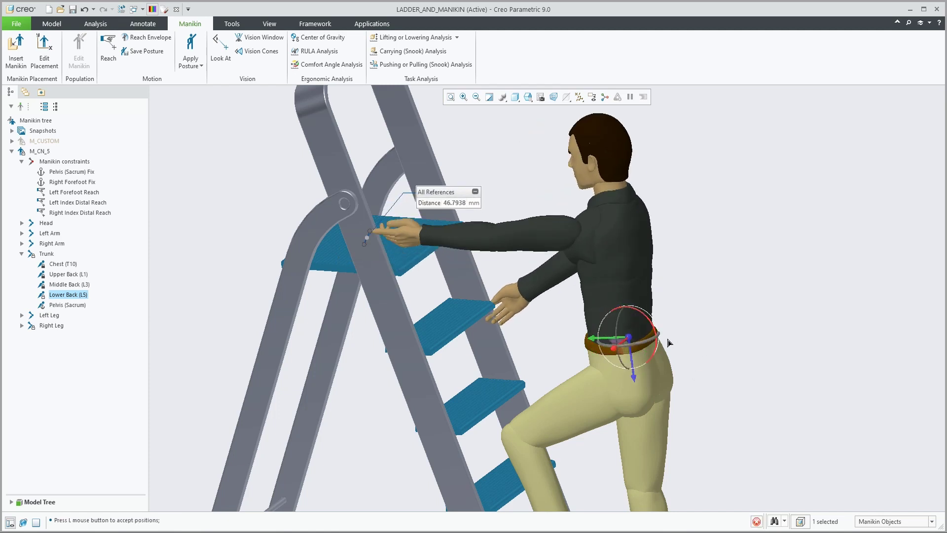
left_click(712, 343)
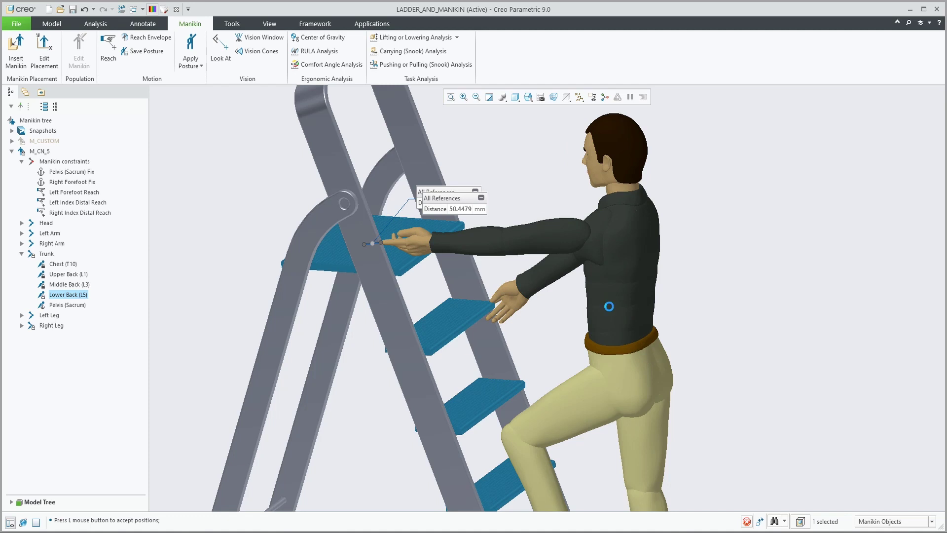
Edit M_CN_5's Right Index Distal Reach constraint and reapply it to its existing target point on the ladder.
left_click(63, 214)
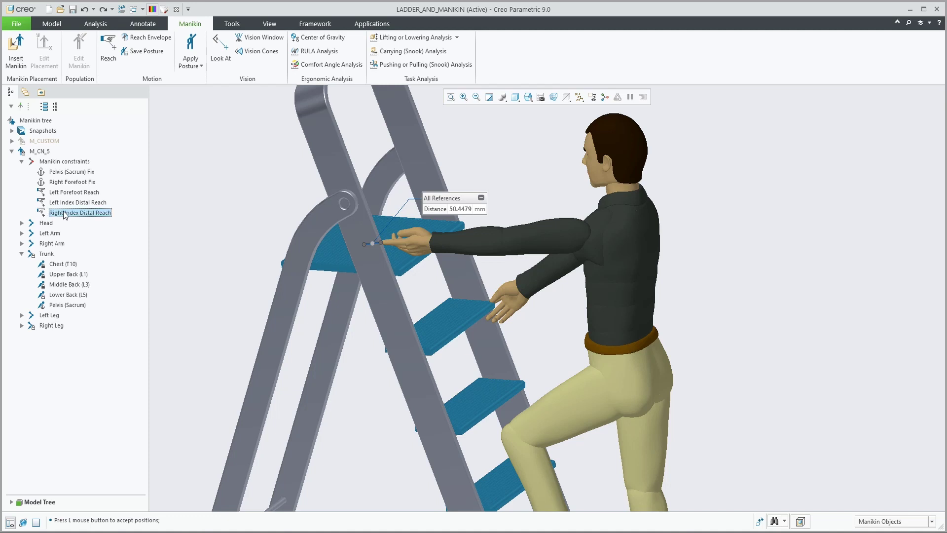
left_click(71, 177)
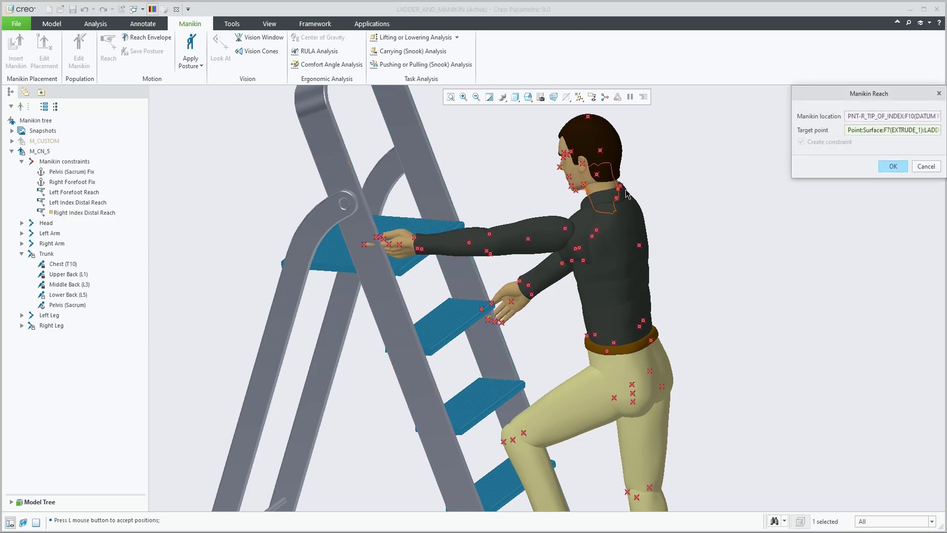
left_click(894, 166)
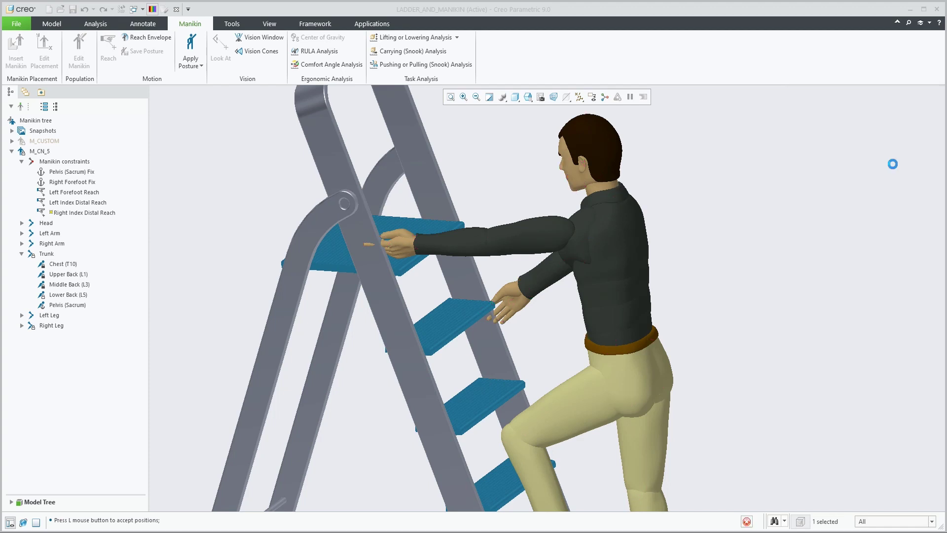
Lock the X rotation of M_CN_5's Lower Back (L5) segment.
left_click(653, 331)
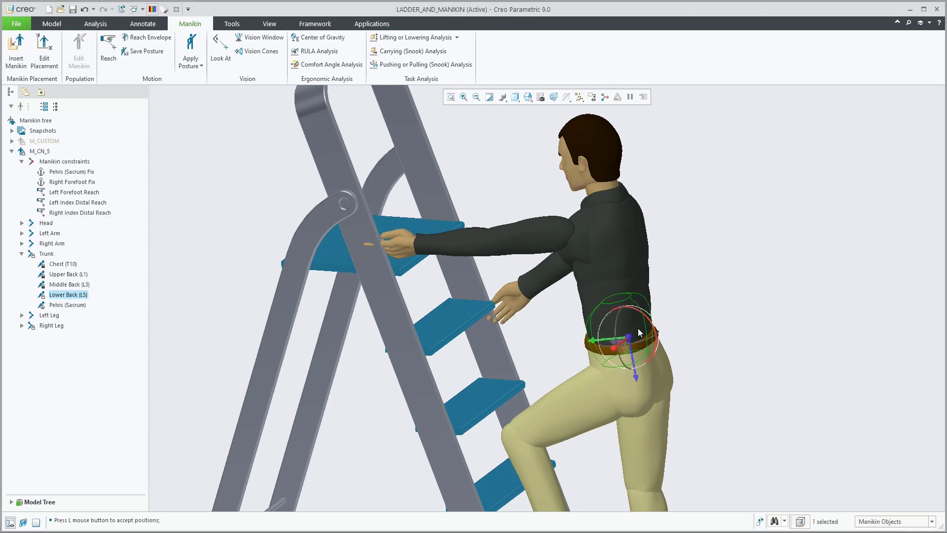
right_click(653, 329)
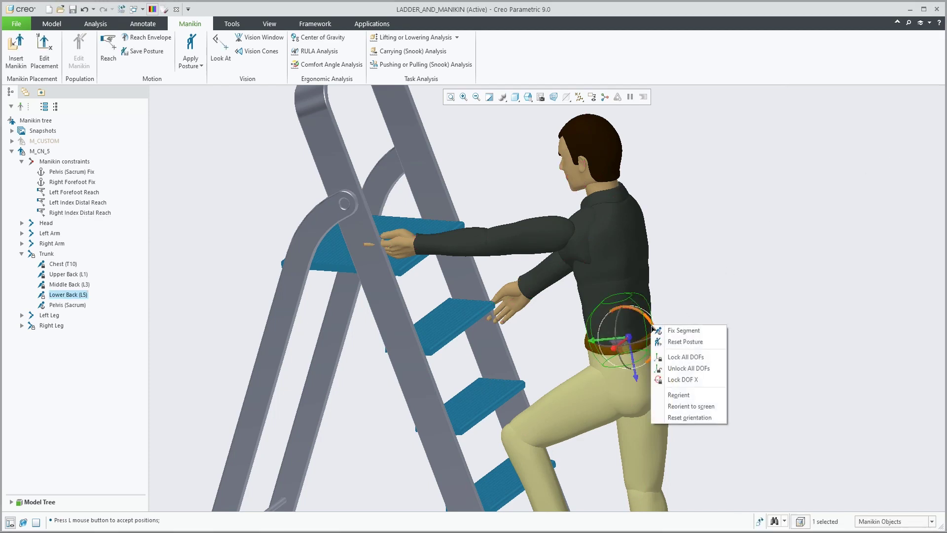
left_click(691, 380)
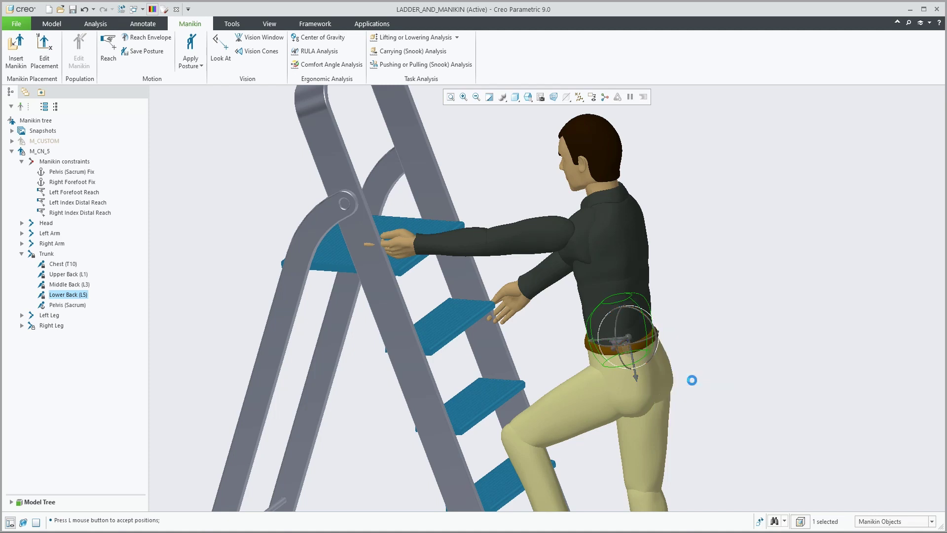
Show the hidden M_CUSTOM manikin alongside M_CN_5 and compare both postures at the ladder.
scroll(481, 285, "up", 5)
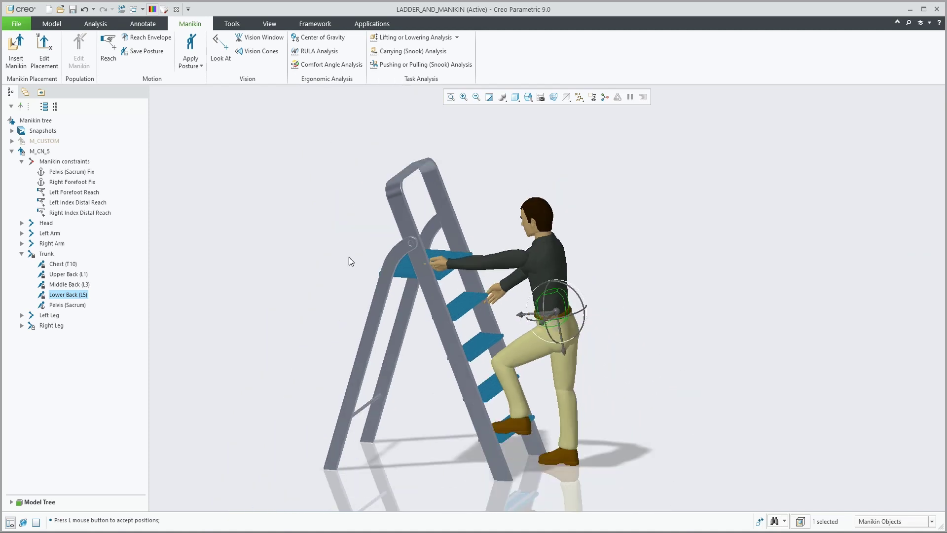
left_click(11, 151)
left_click(40, 142)
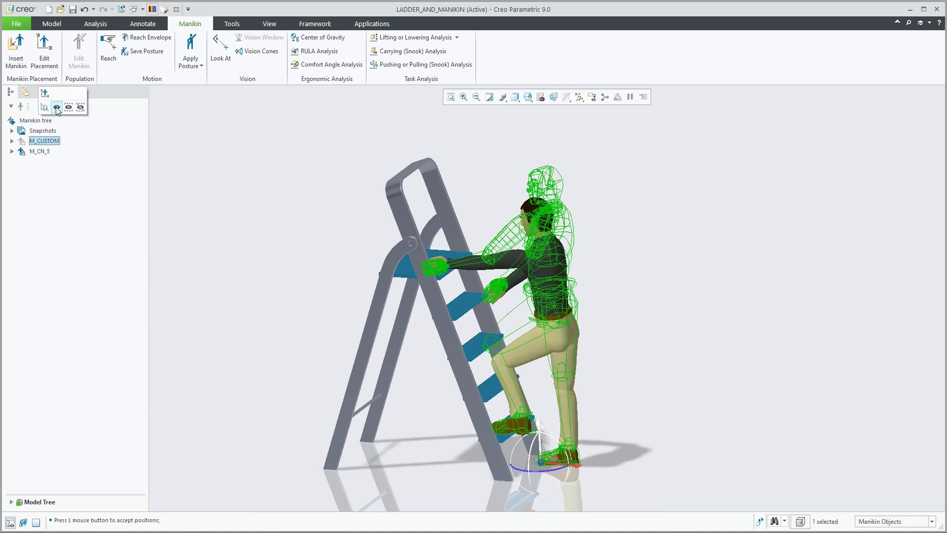
left_click(295, 169)
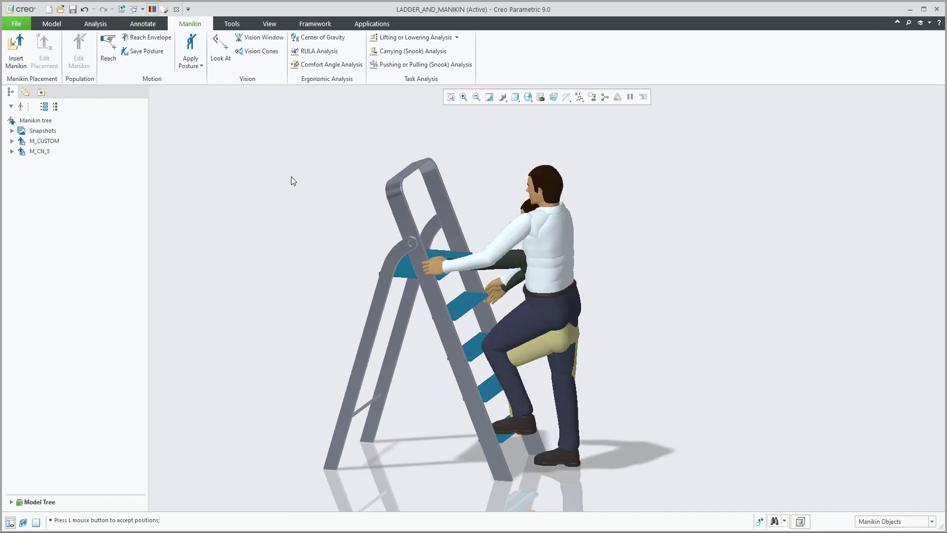
mouse_move(459, 271)
middle_mouse_down()
mouse_move(487, 260)
mouse_move(459, 272)
middle_mouse_up()
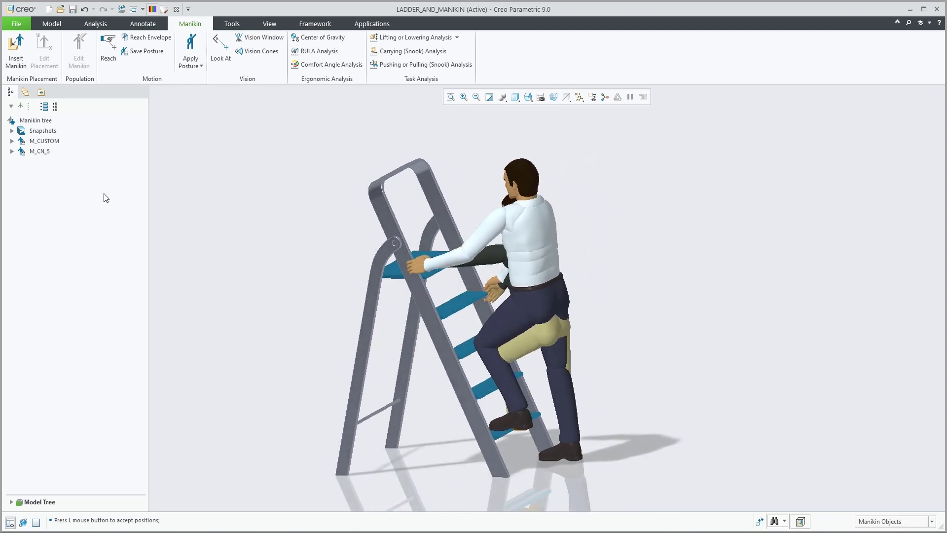